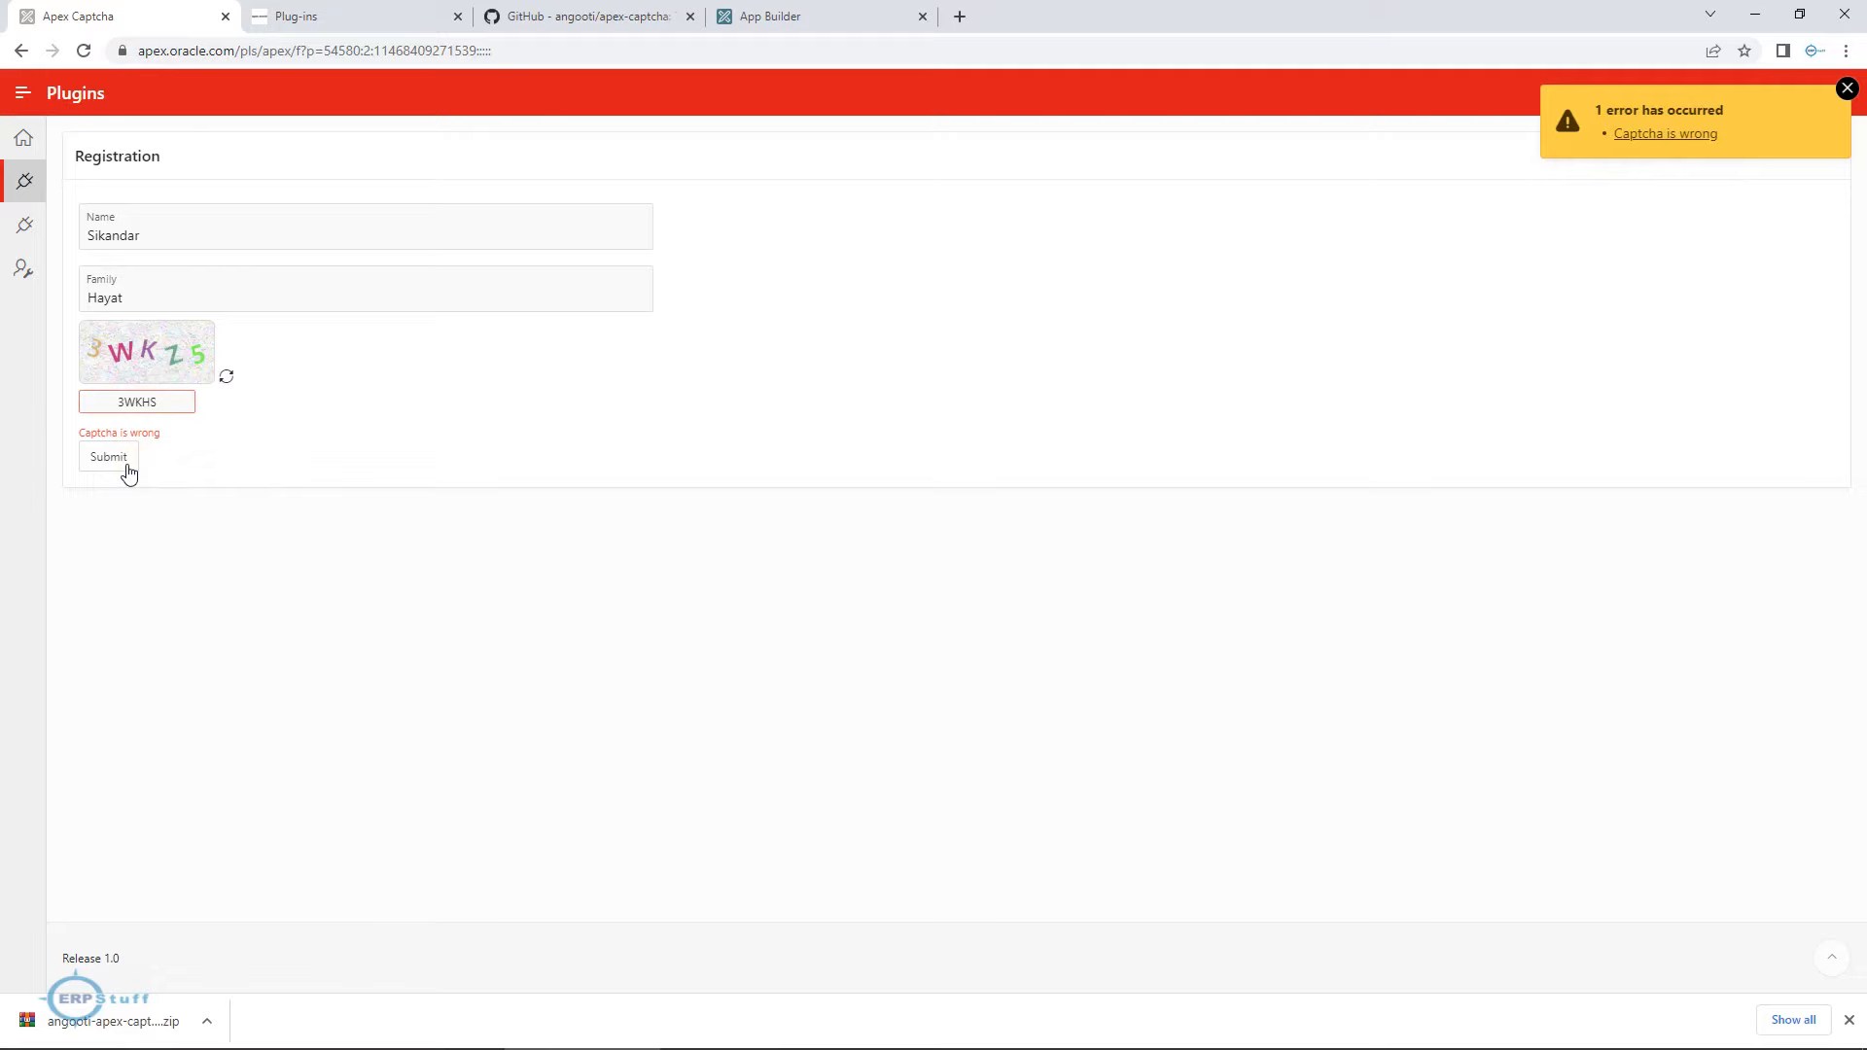
Search the apex.world plug-ins for captcha and download the APEX Captcha 1.0 item plug-in last updated 31-Jan-2021.
left_click(342, 18)
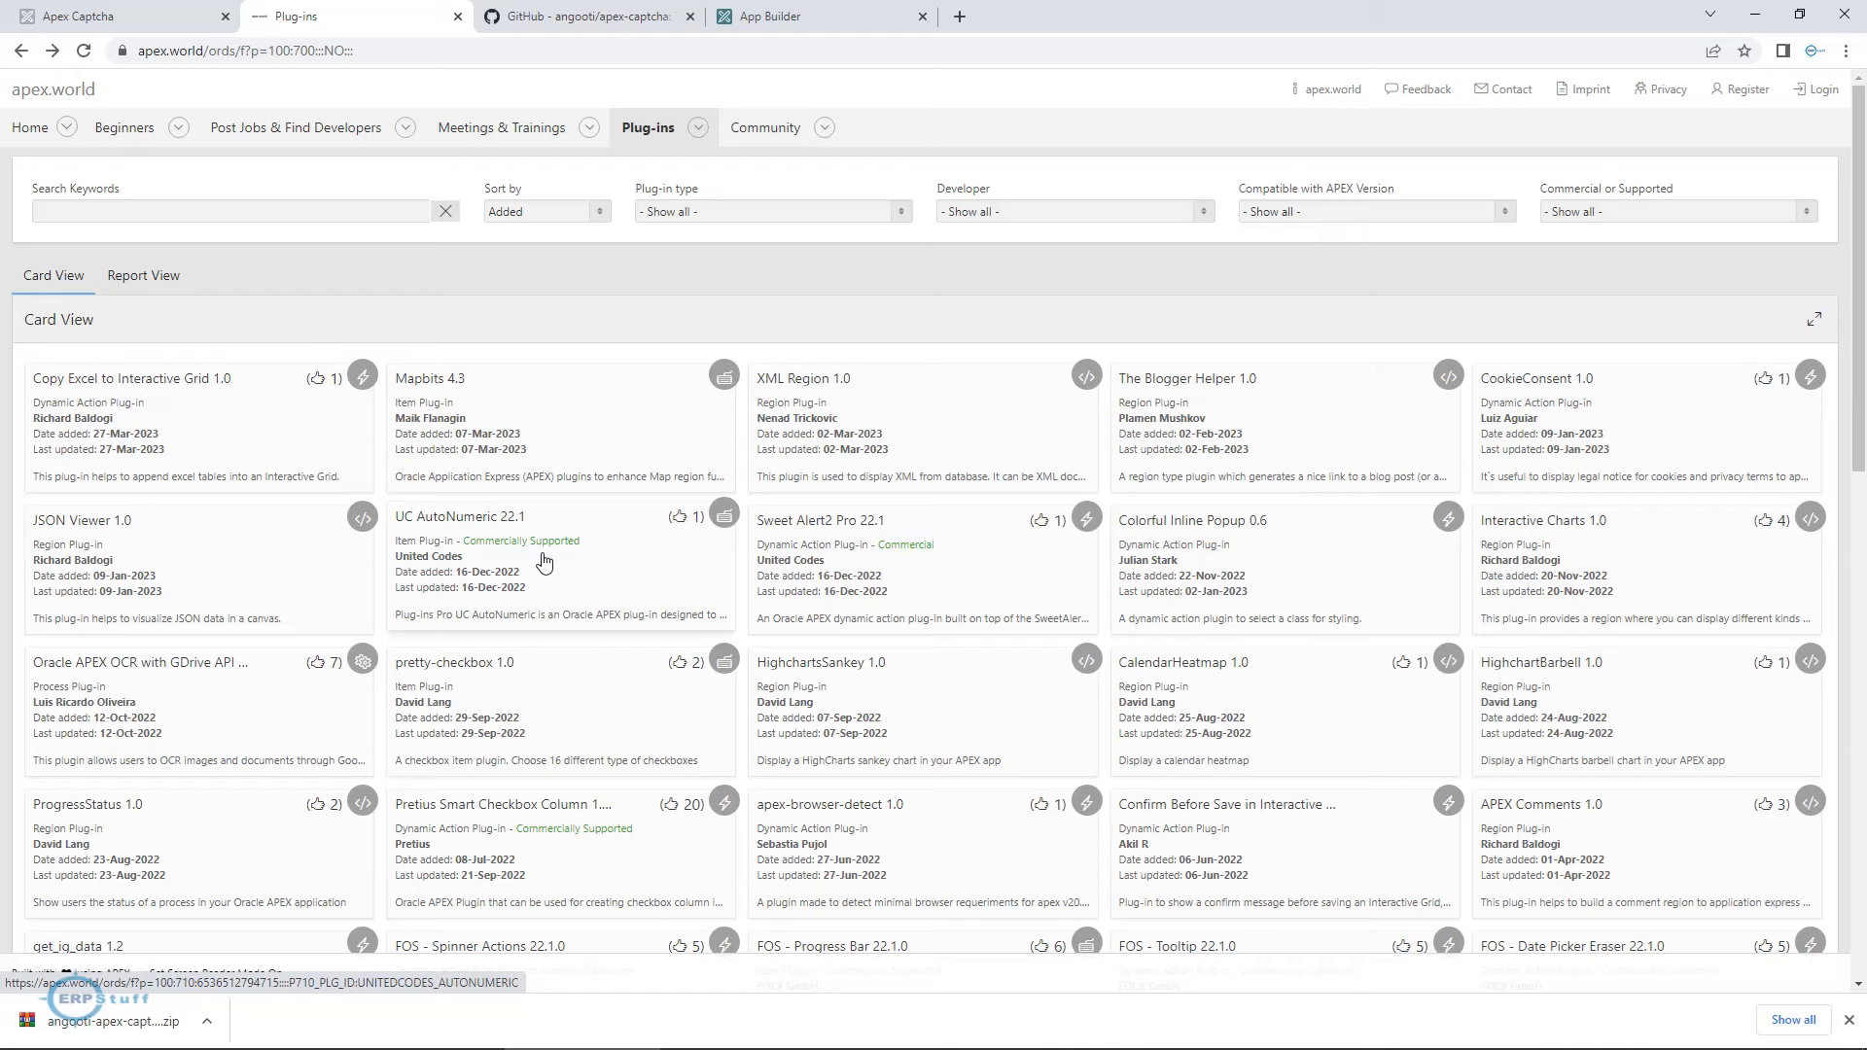
left_click(152, 215)
type("cAPTC")
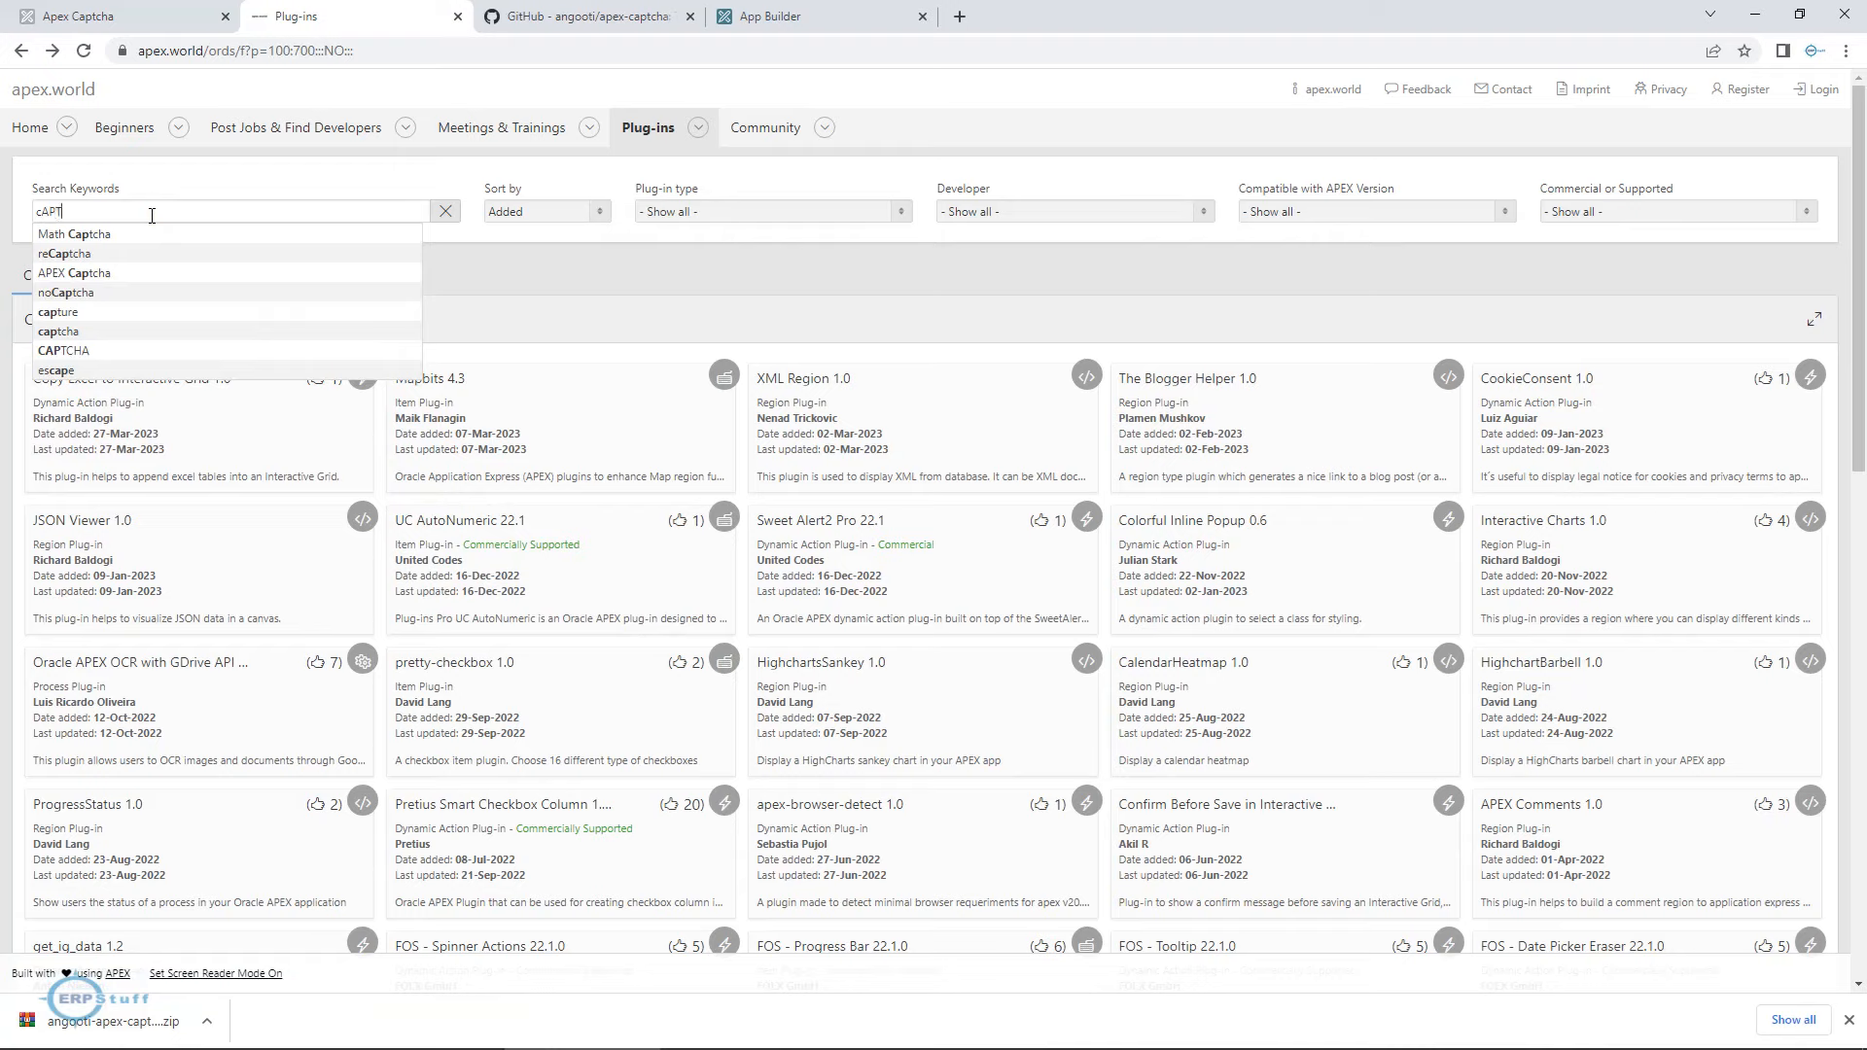
type("HA")
key("Return")
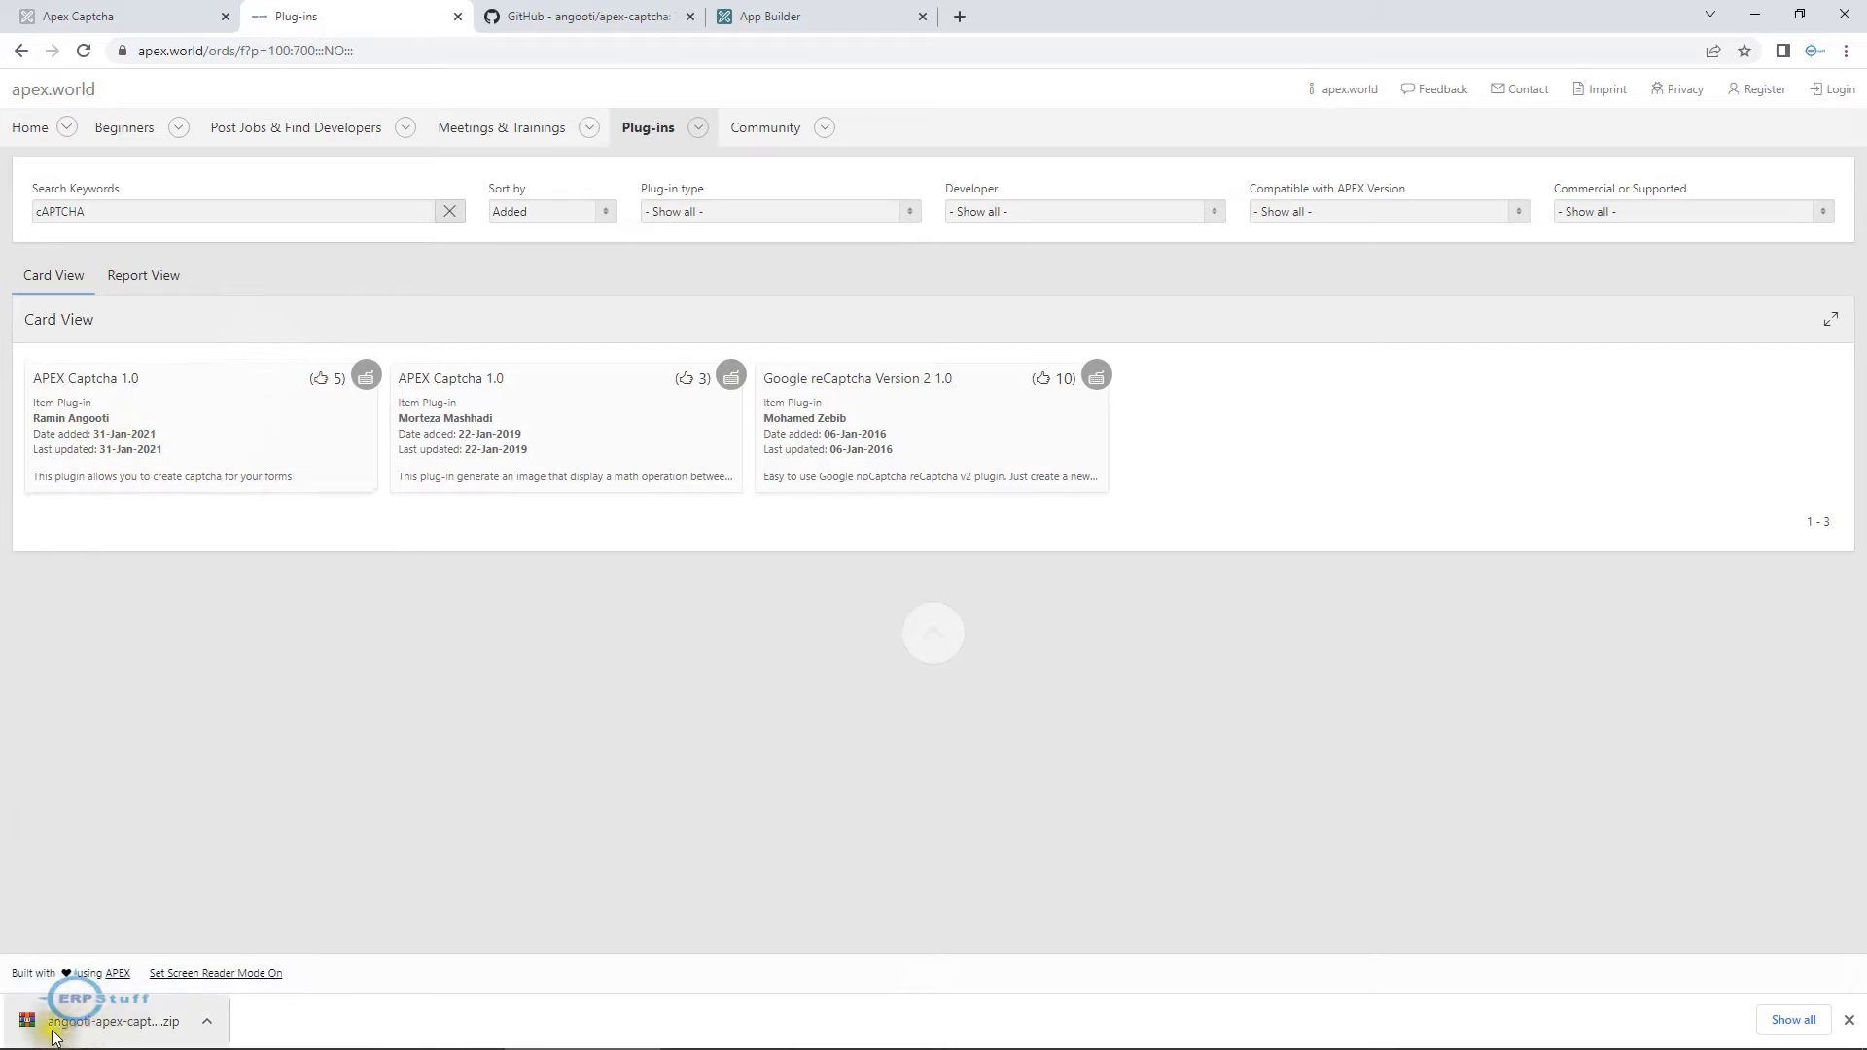
left_click(203, 459)
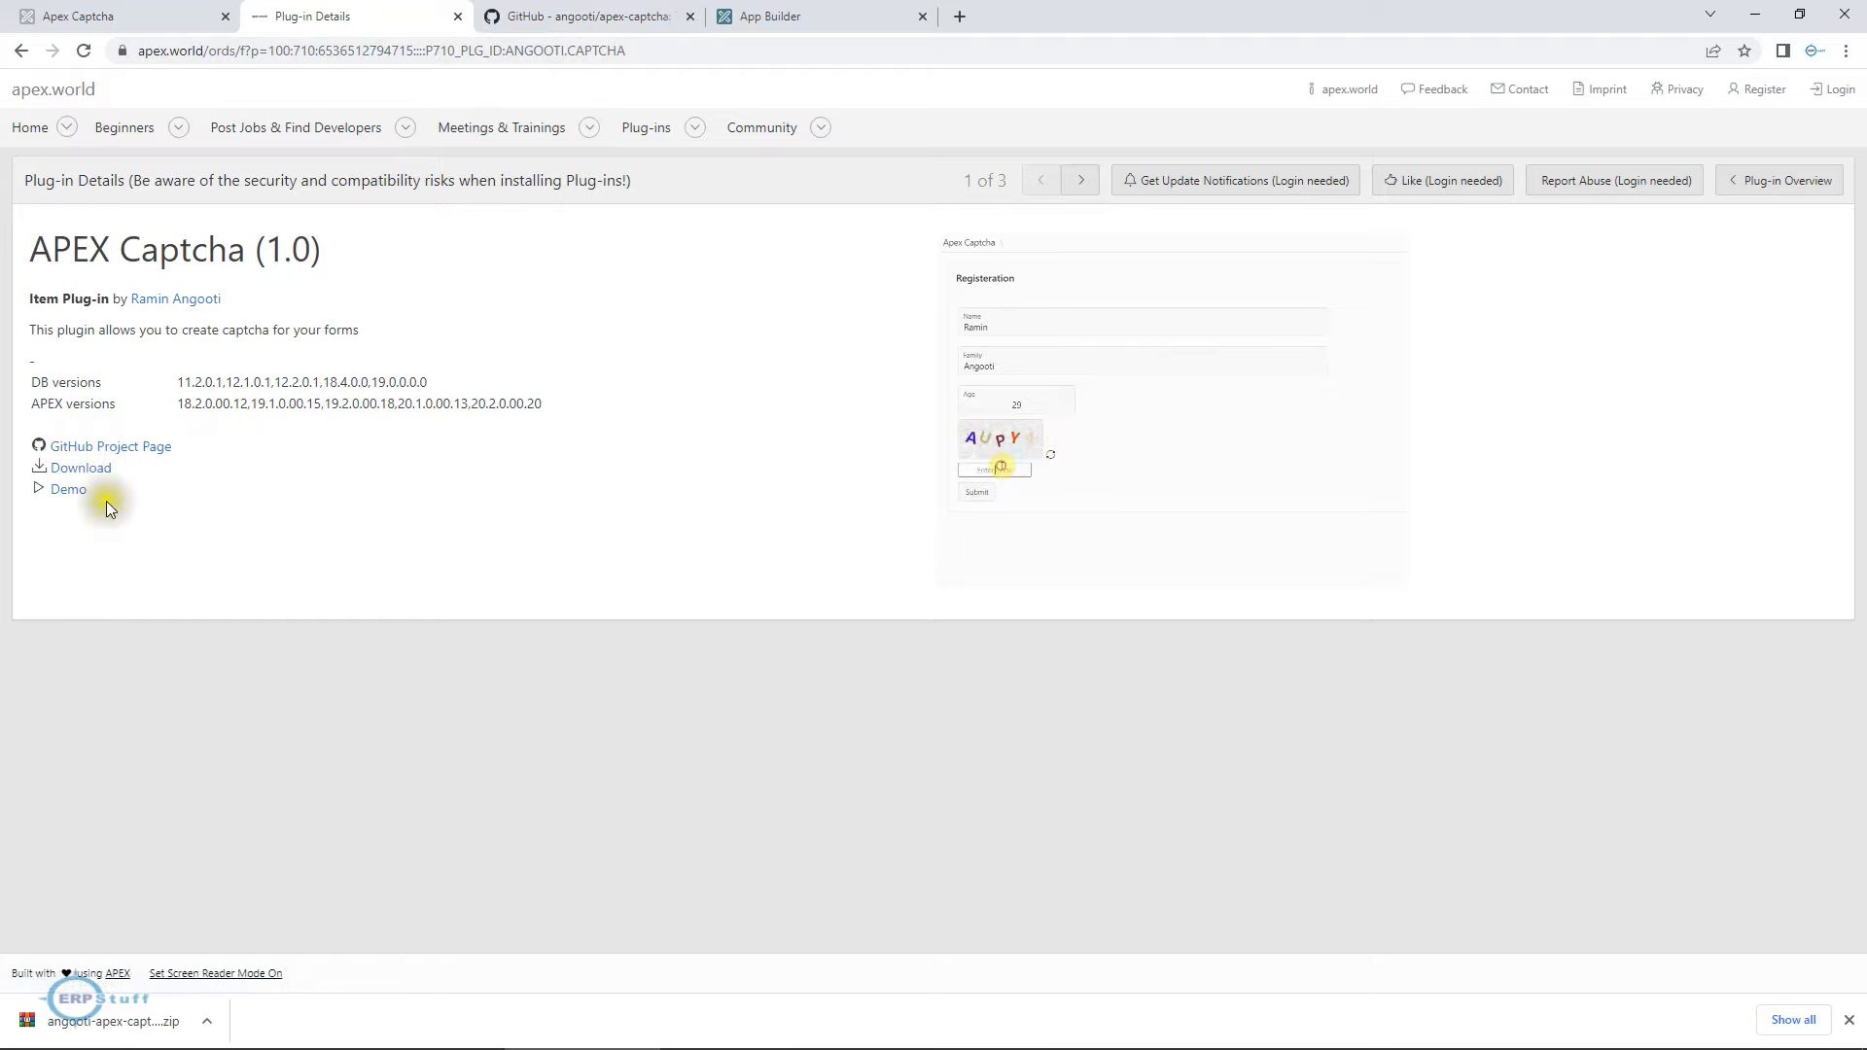
left_click(103, 471)
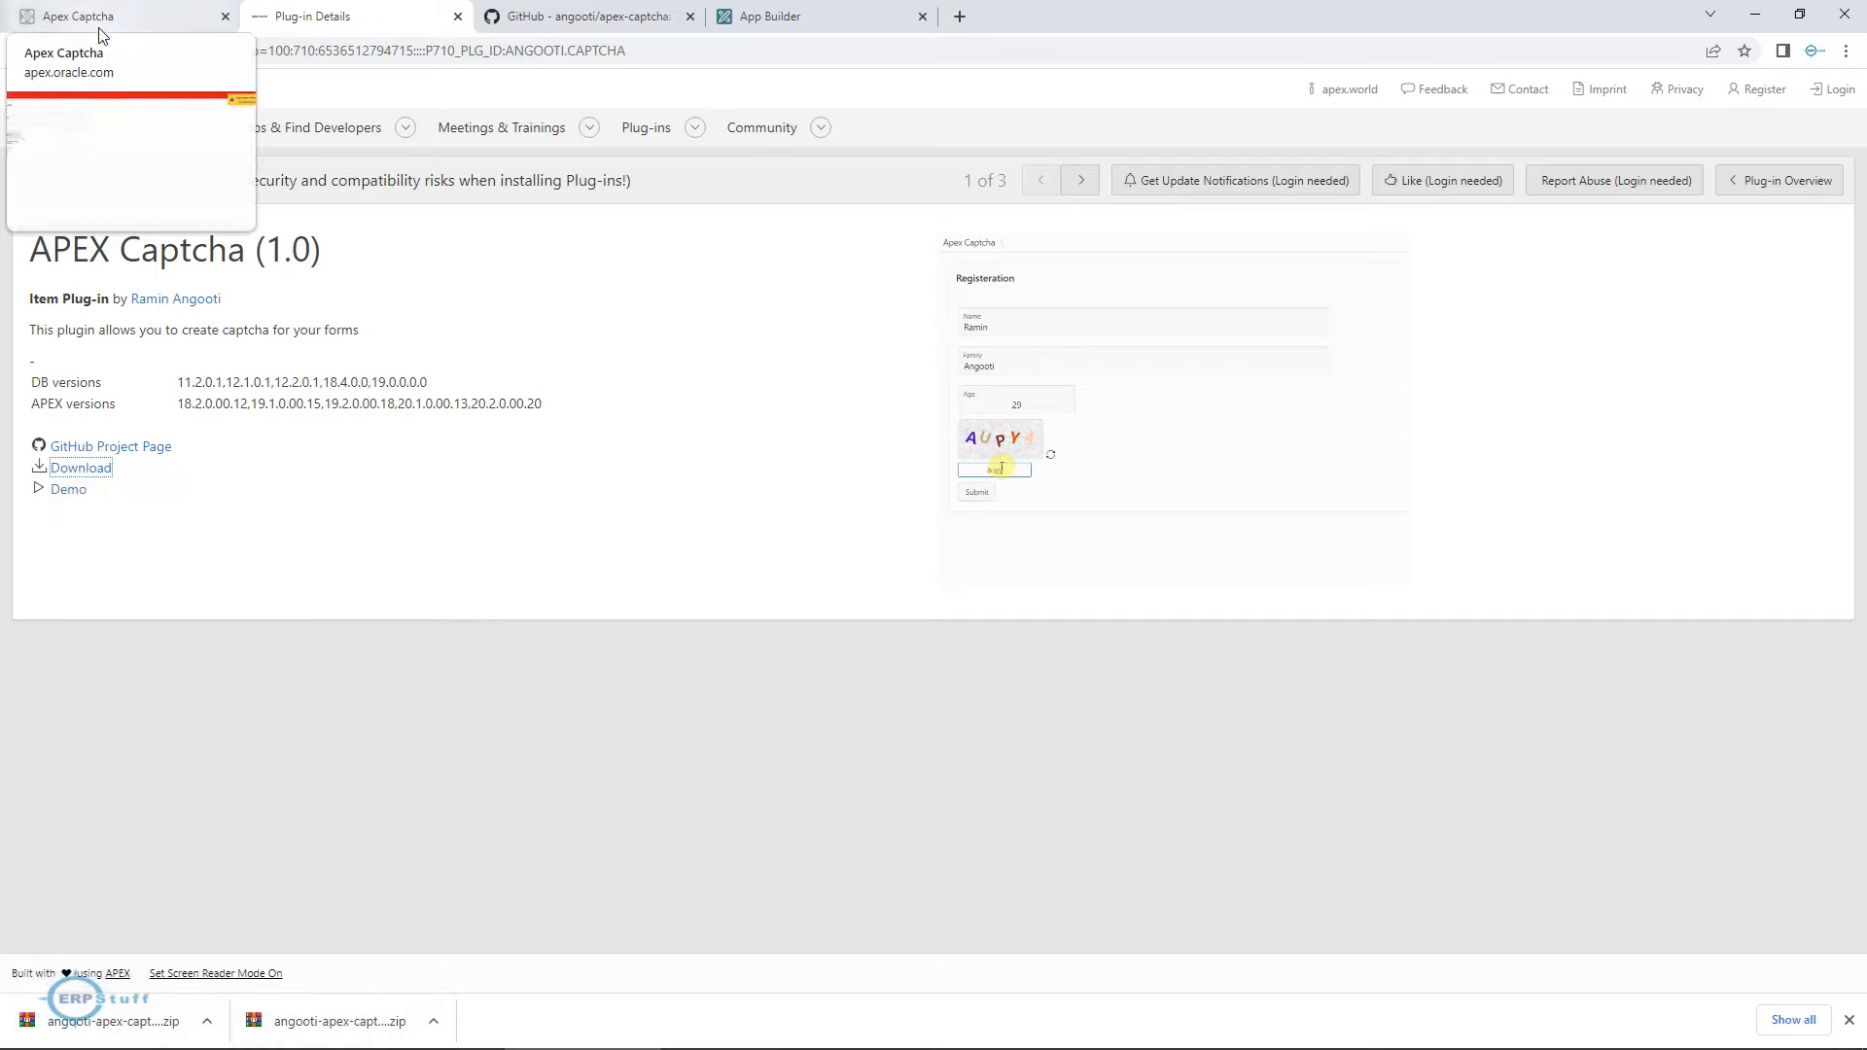
Review the apex-captcha GitHub repository's README, including its install instructions, plugin attributes, changelog and file list.
left_click(571, 20)
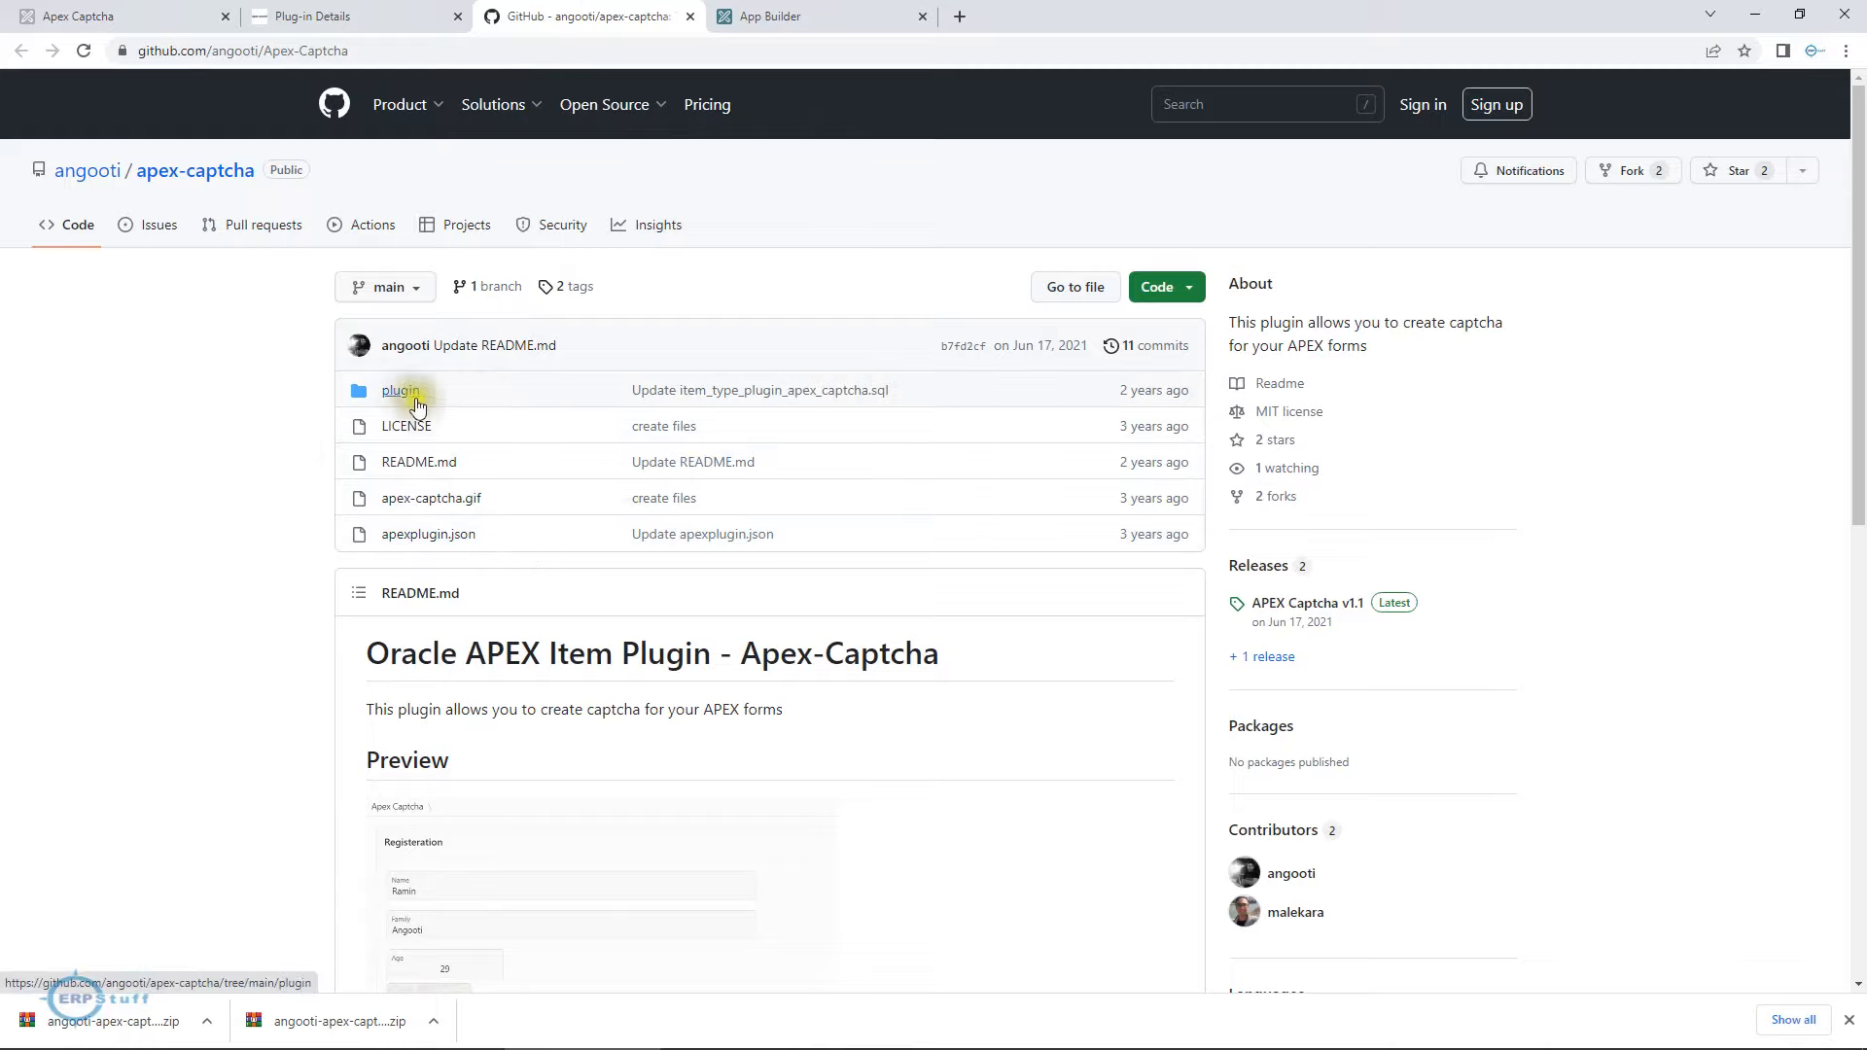
scroll(646, 730, "down", 5)
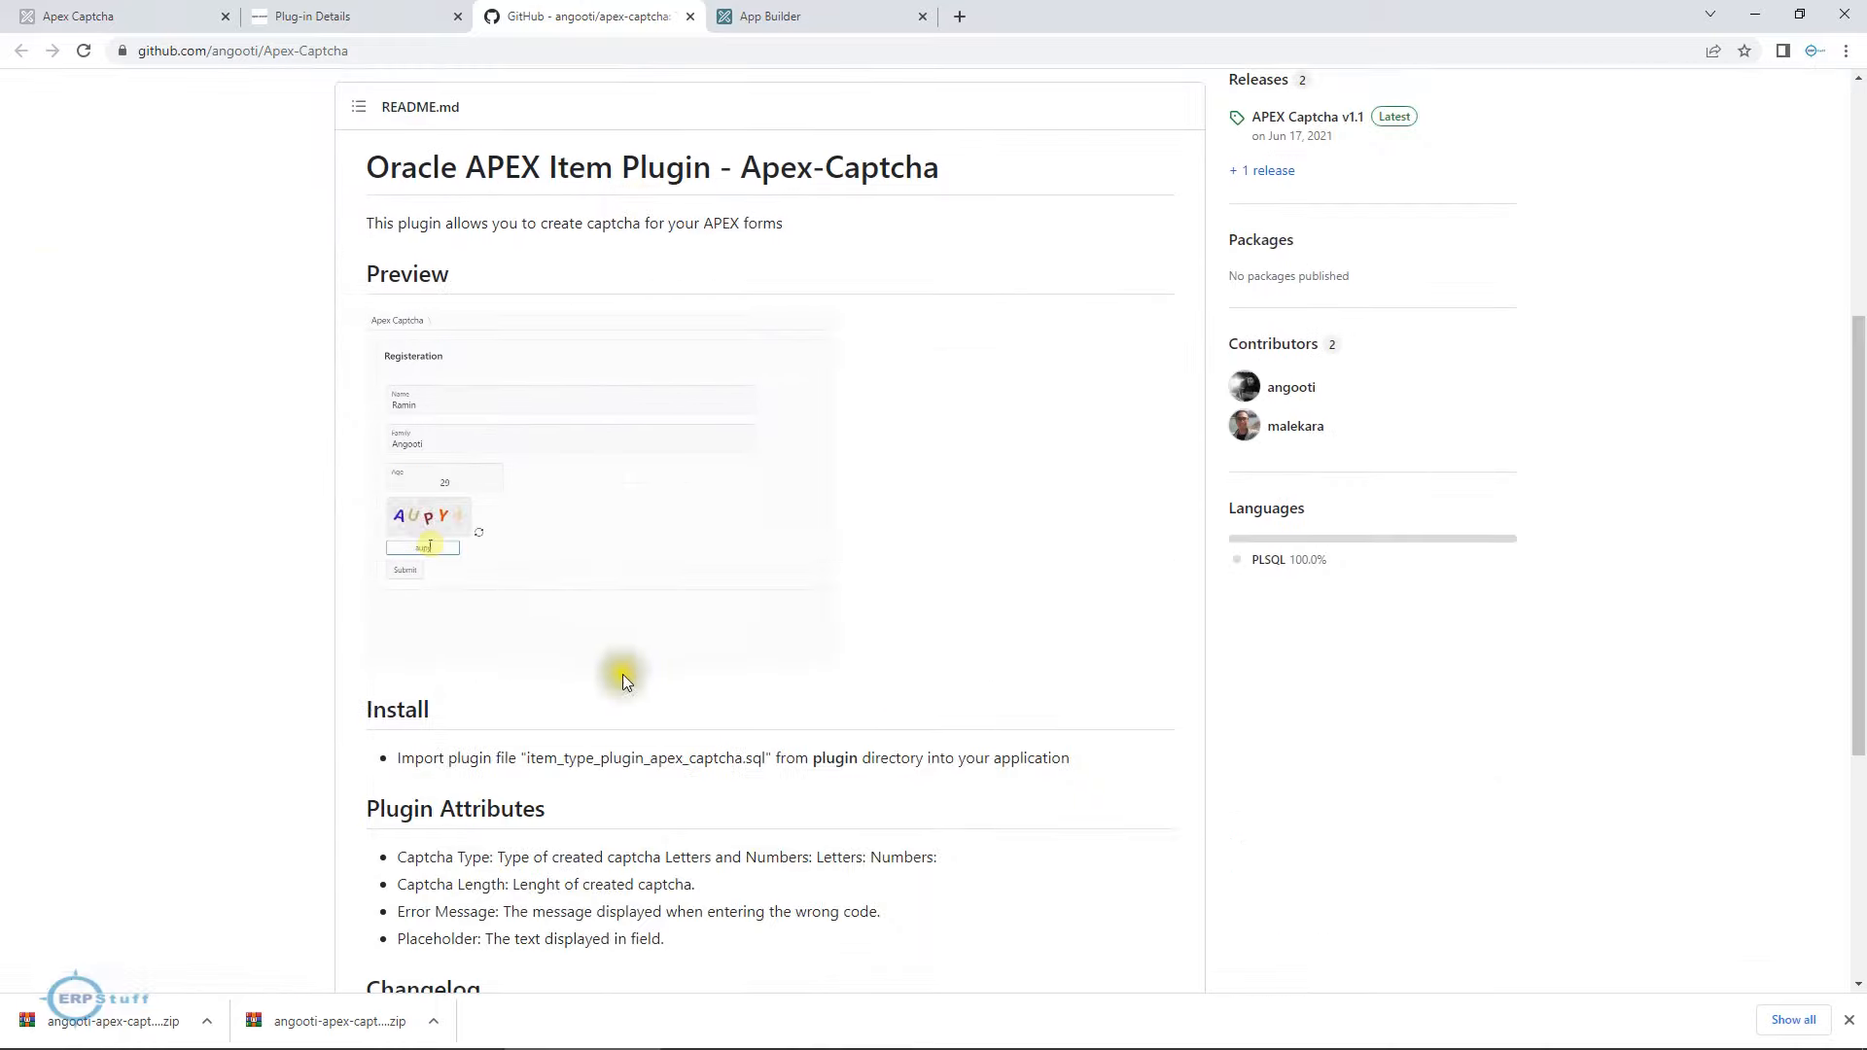
scroll(644, 764, "down", 4)
scroll(644, 765, "down", 1)
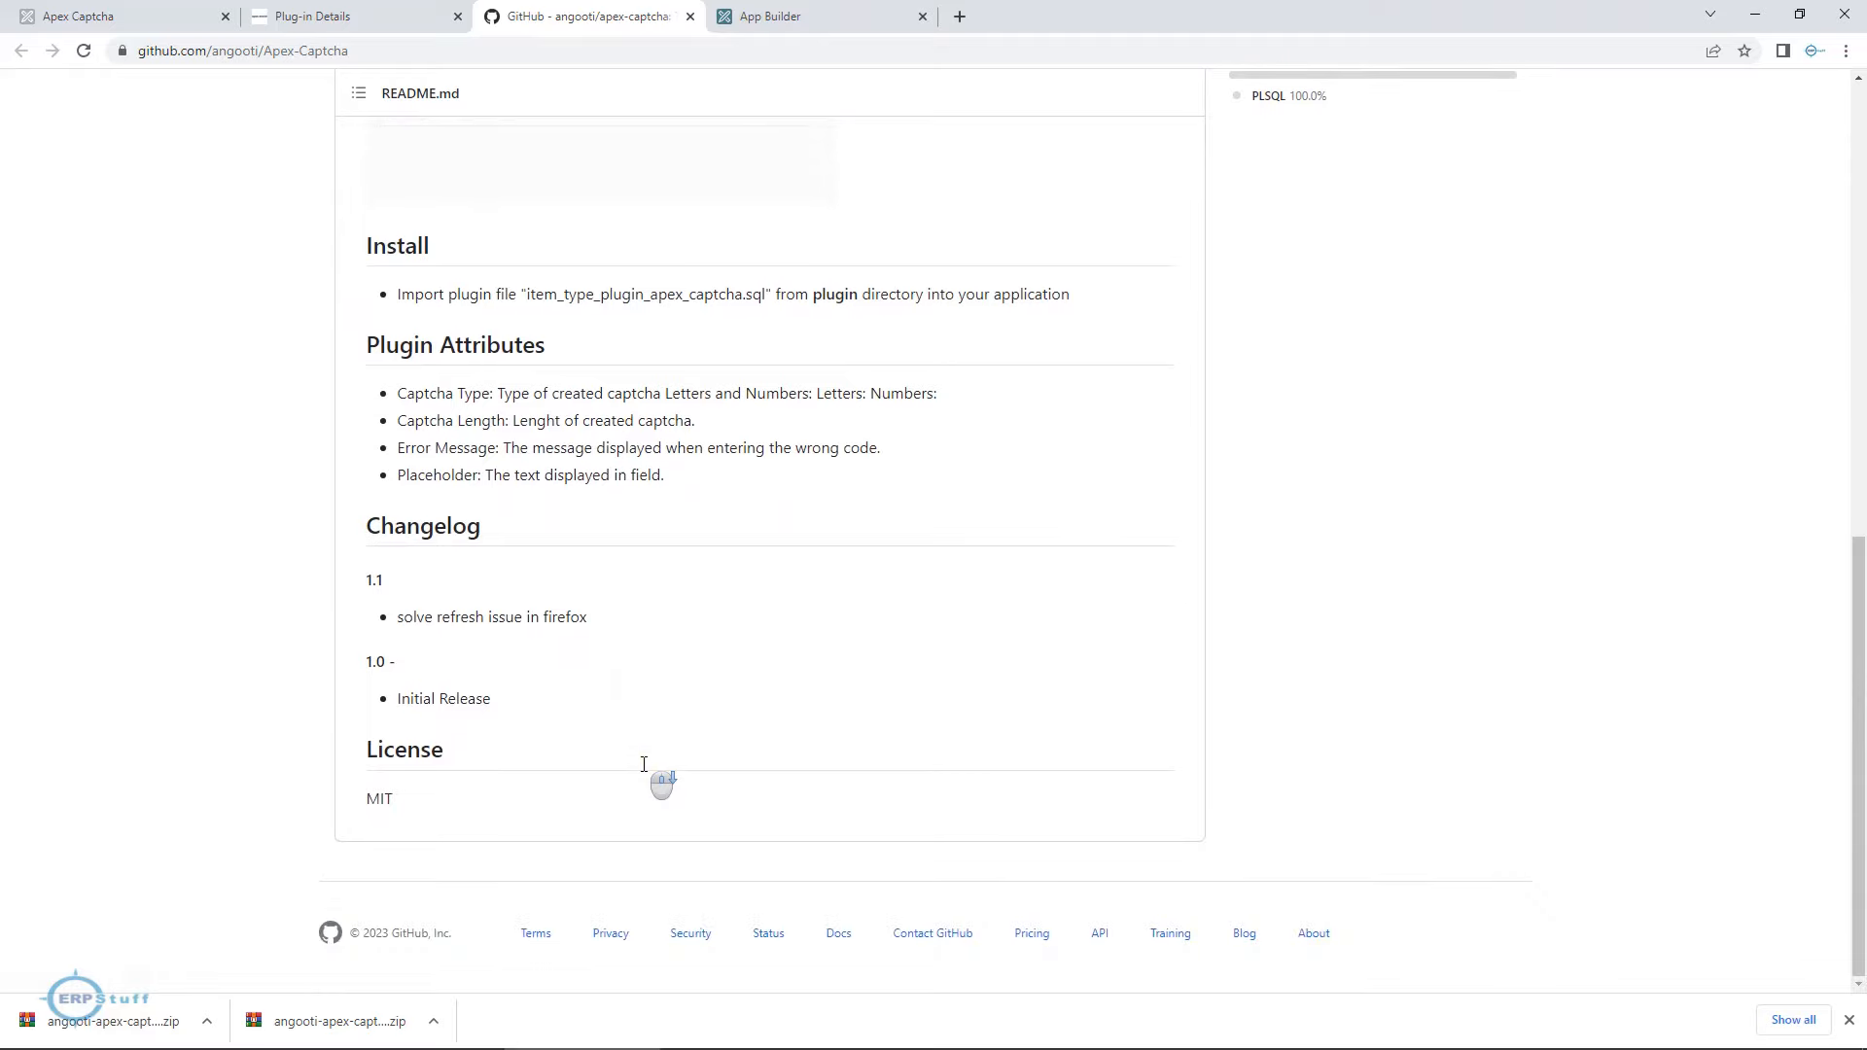
scroll(646, 773, "up", 6)
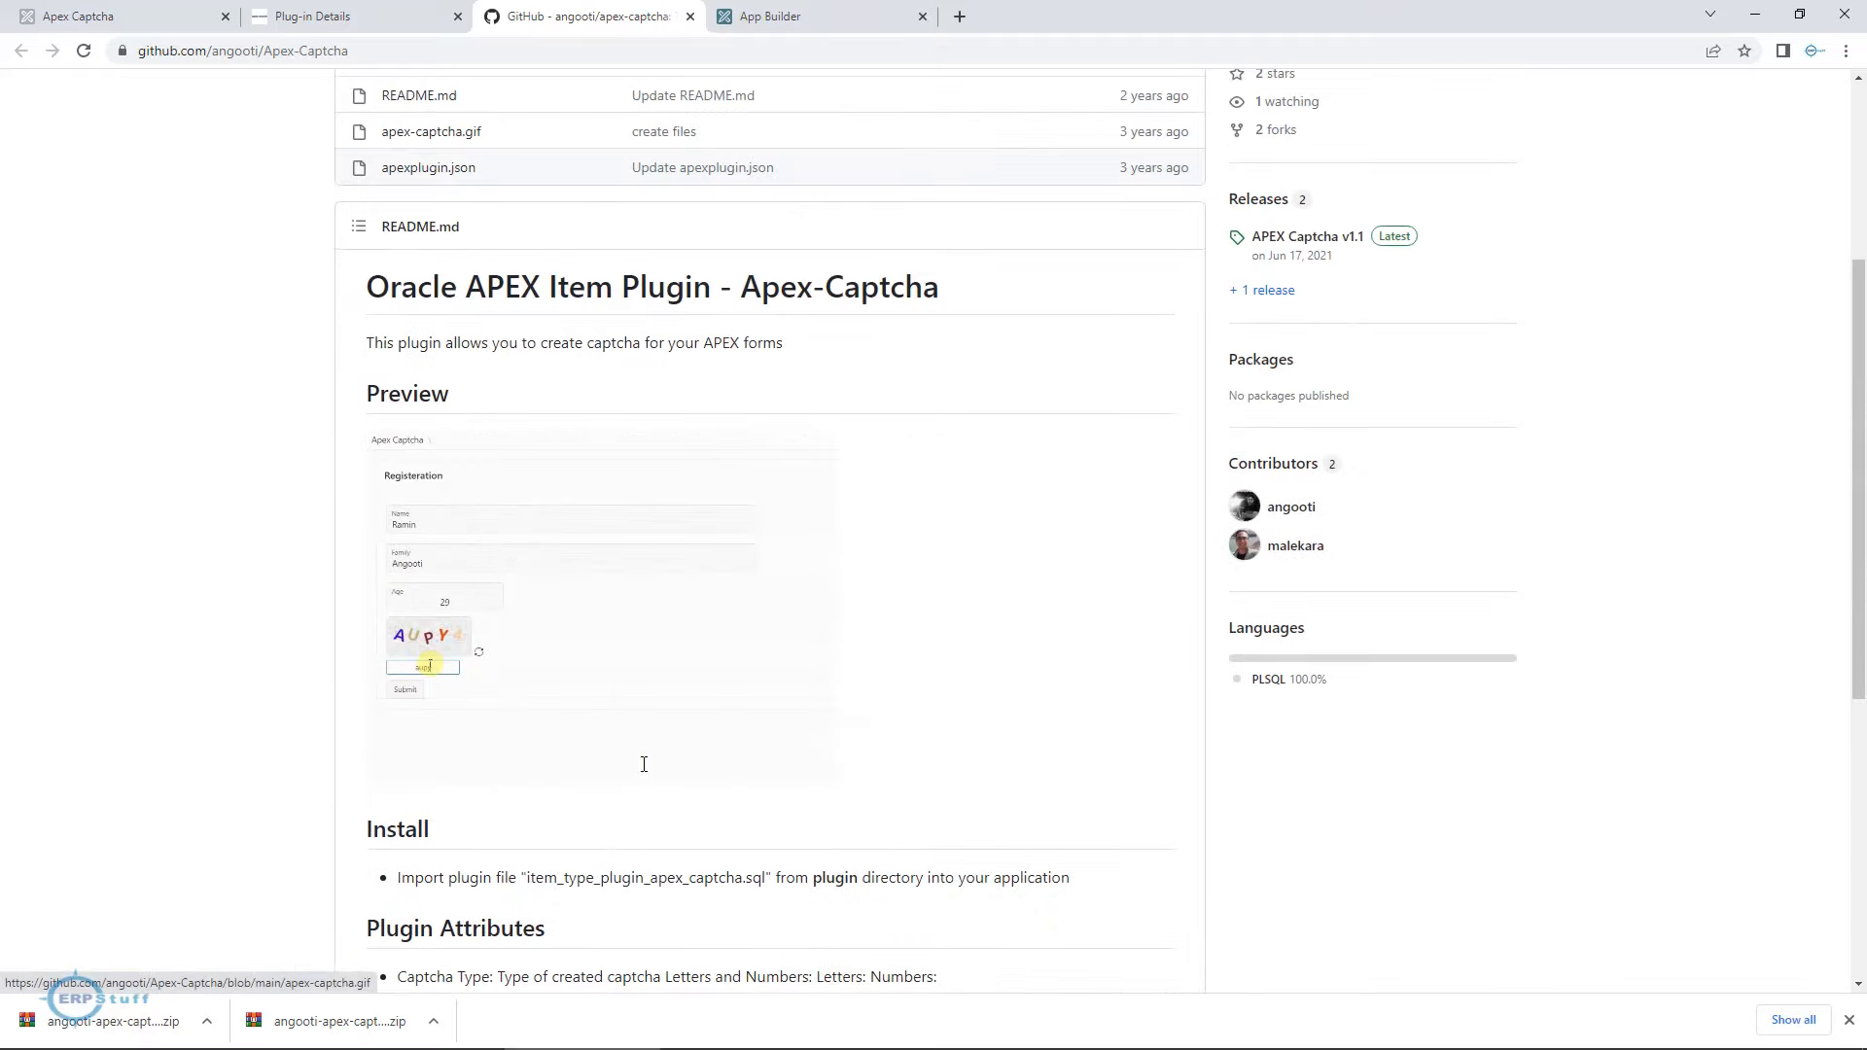
scroll(653, 778, "down", 6)
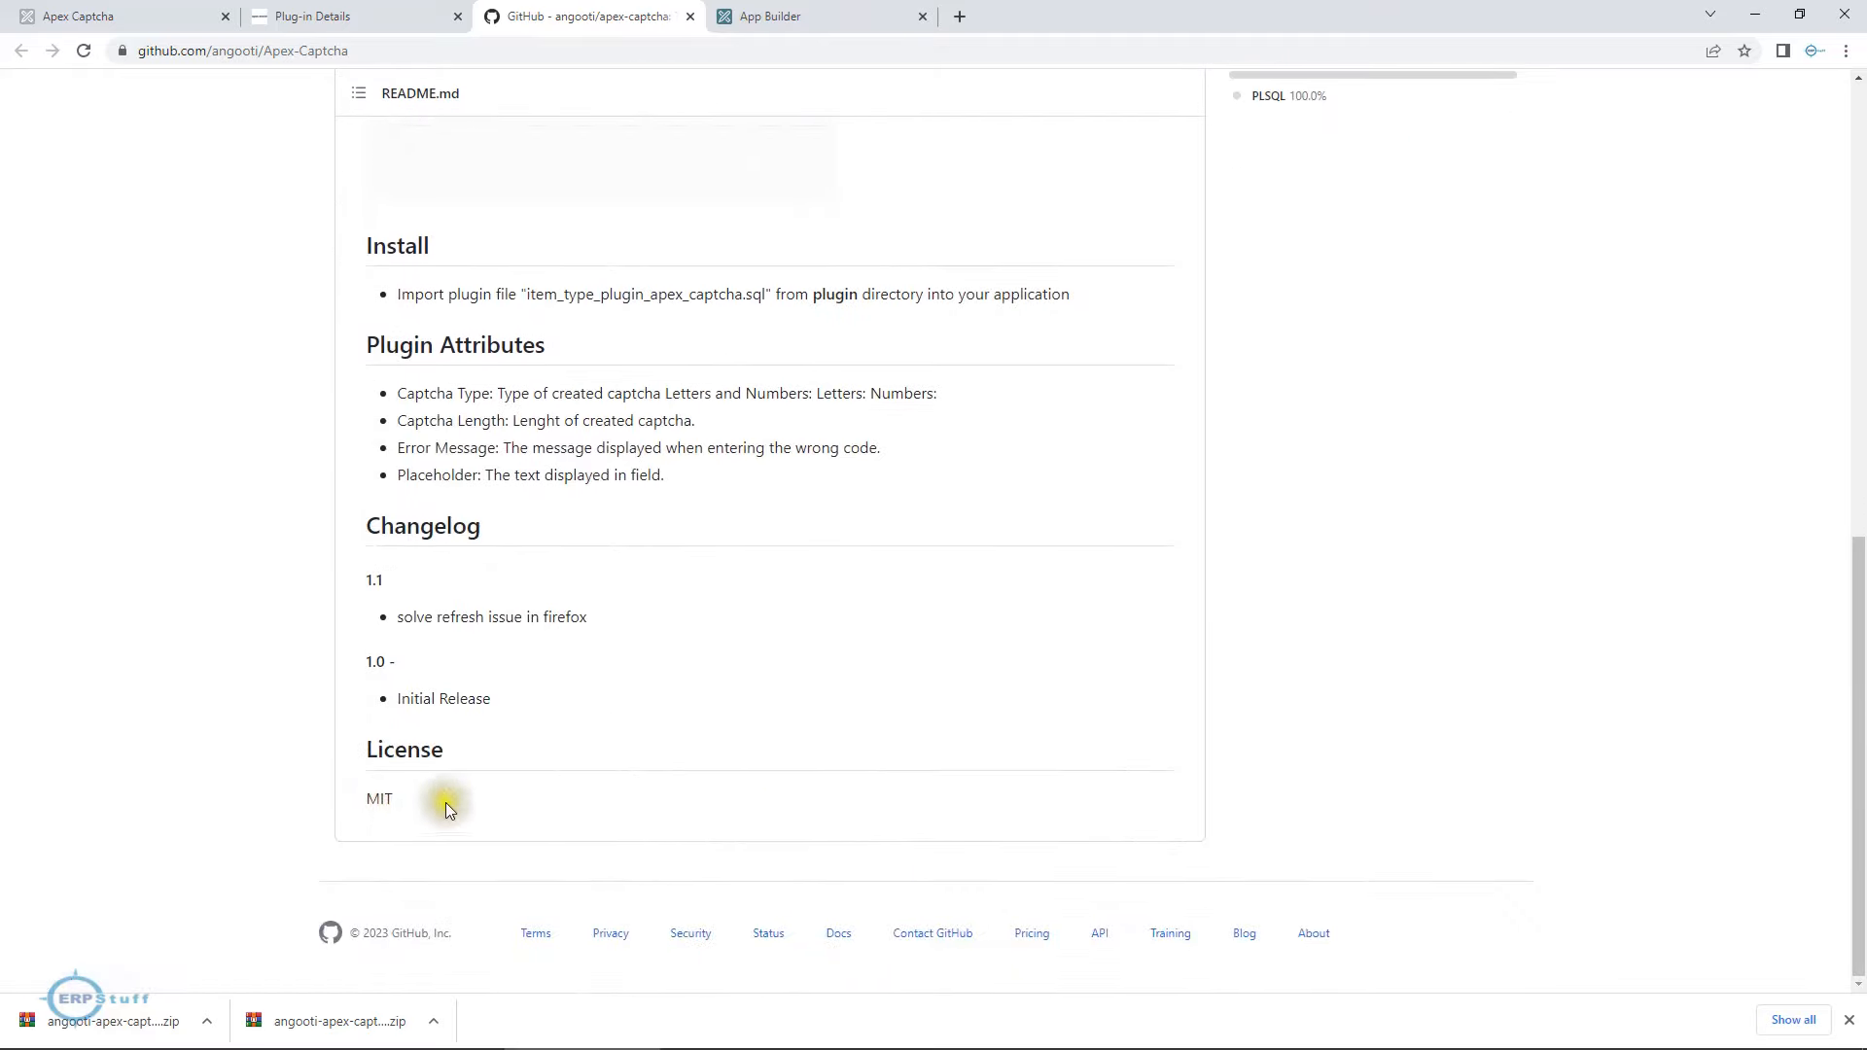
scroll(744, 561, "up", 5)
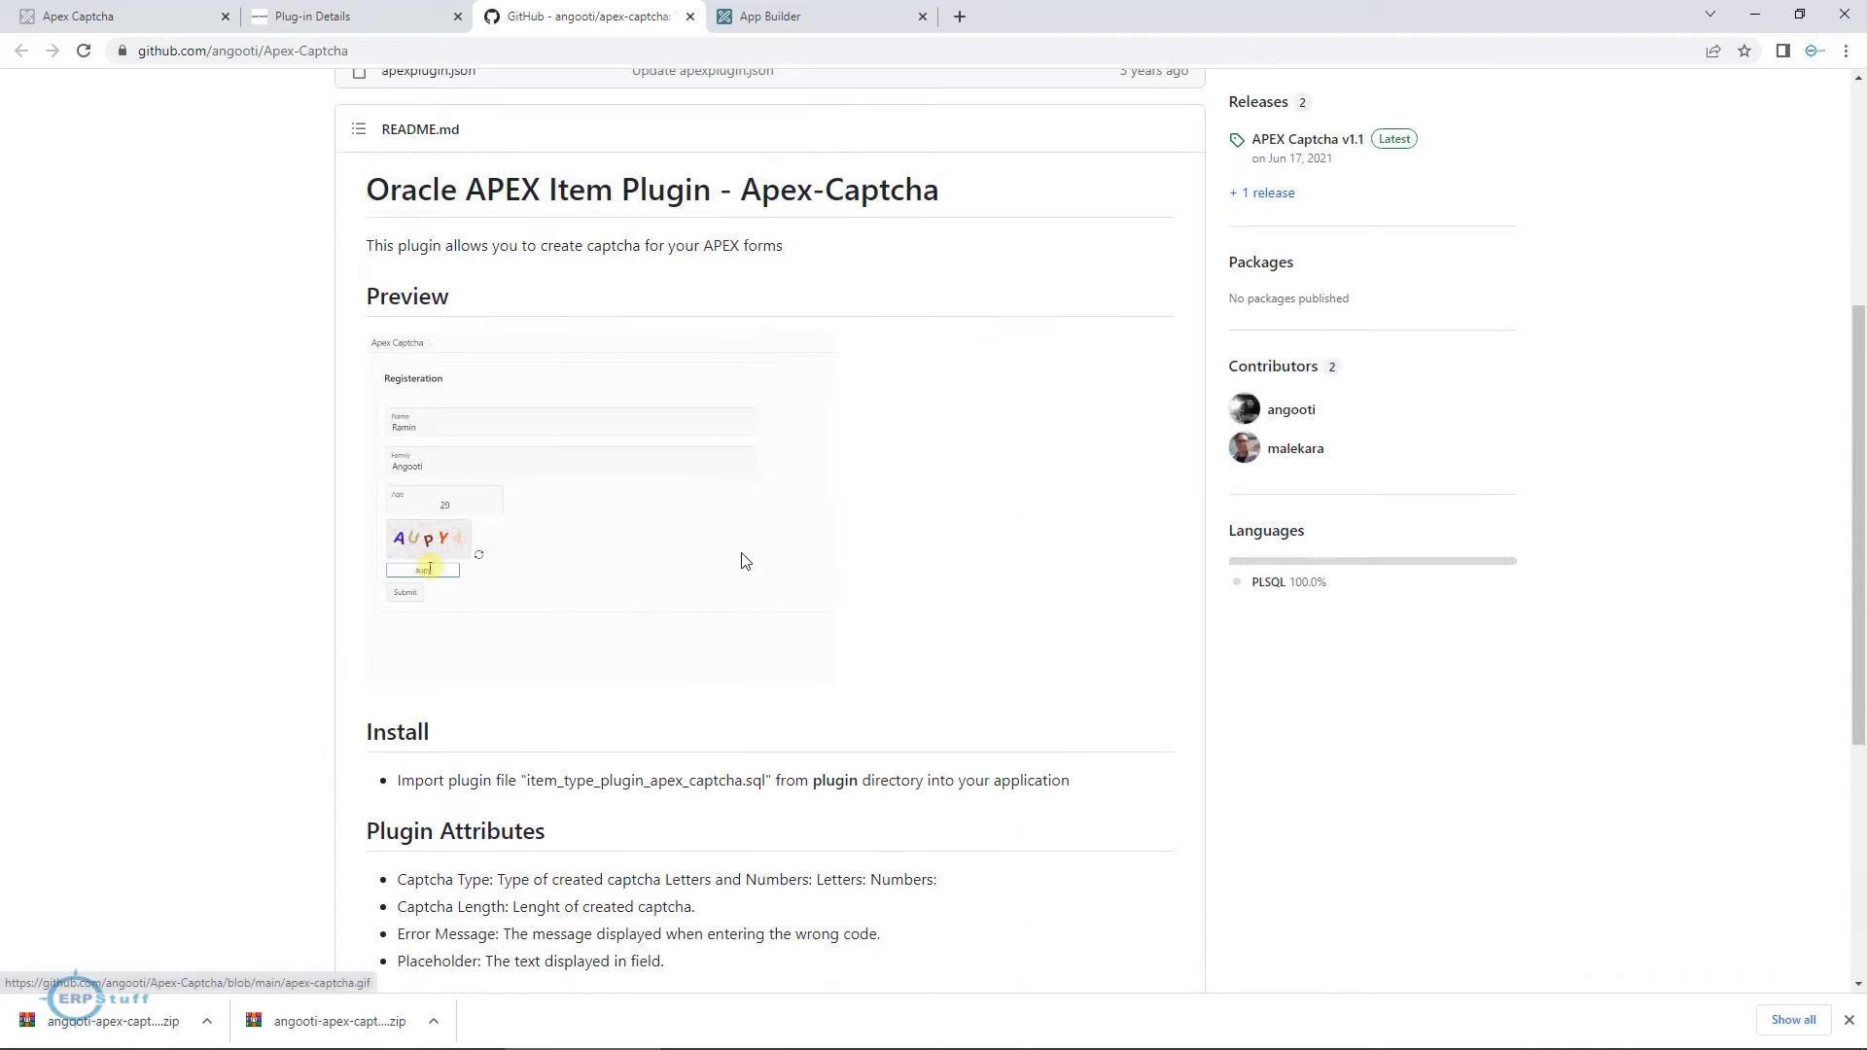
scroll(907, 692, "up", 3)
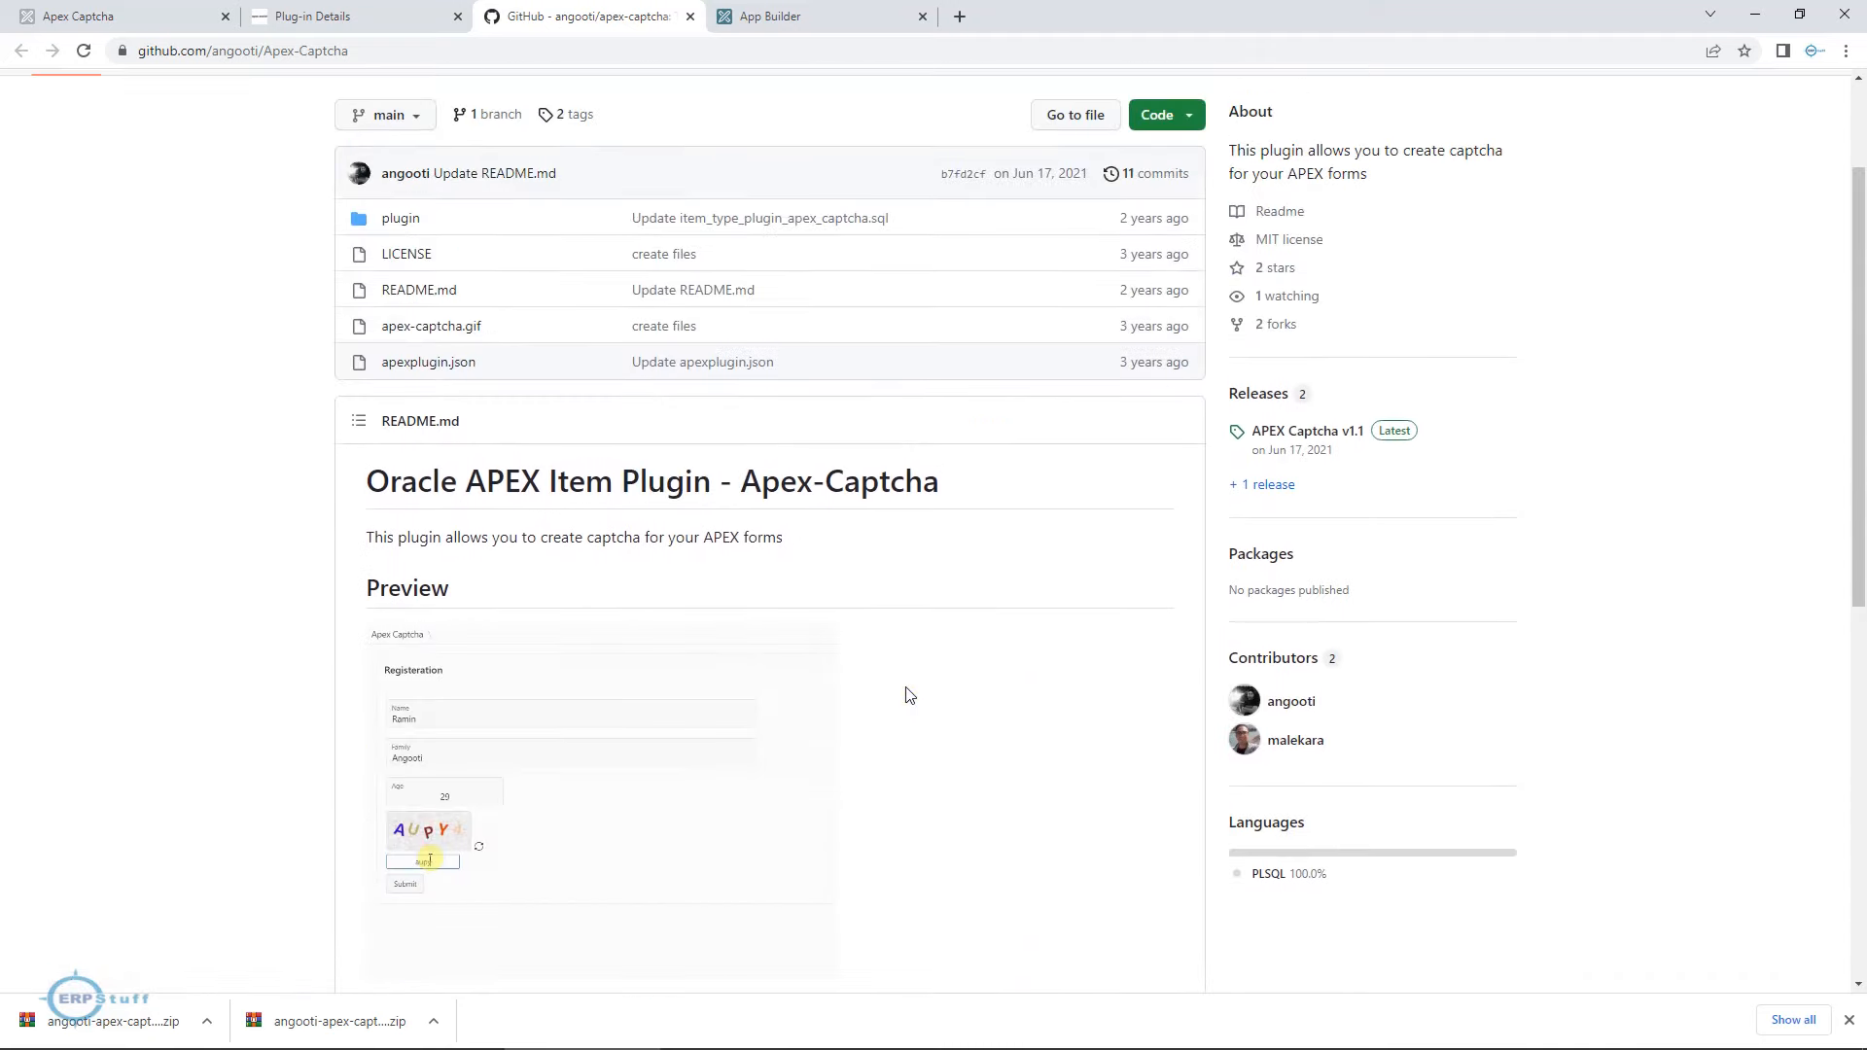
scroll(908, 694, "up", 1)
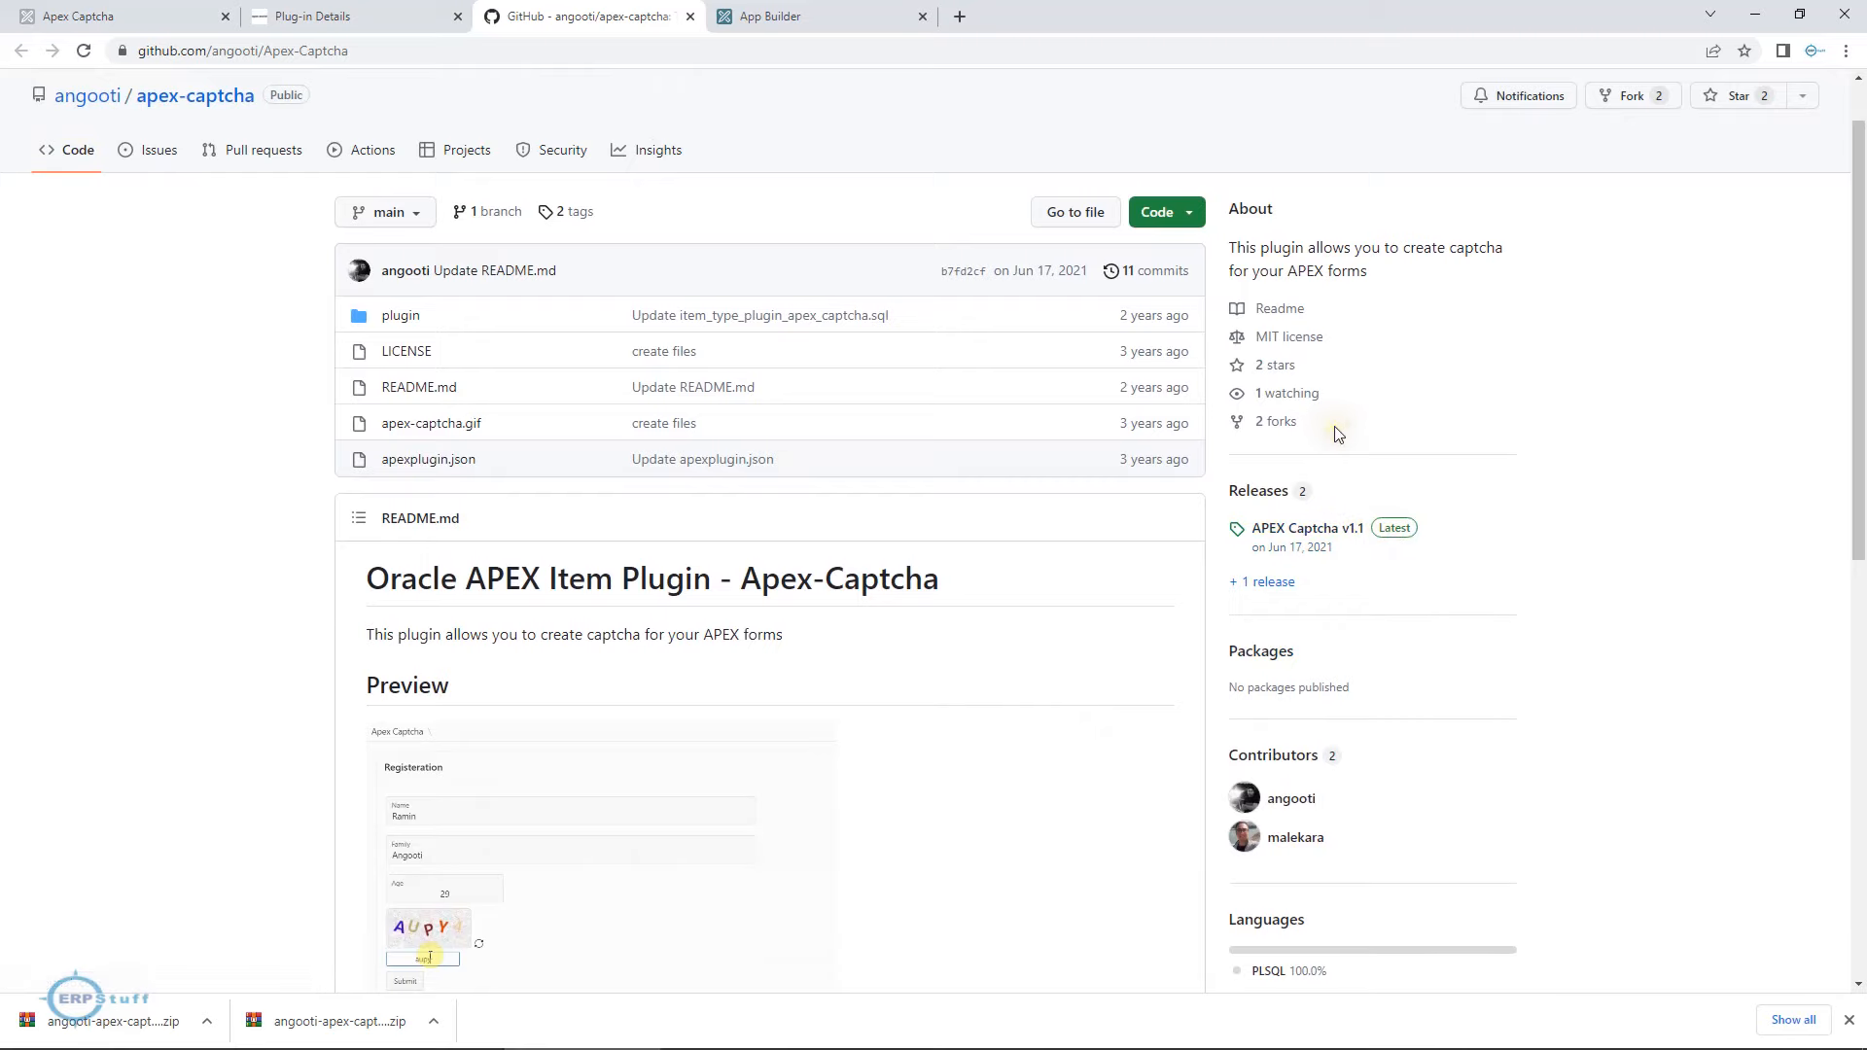
scroll(1338, 434, "up", 1)
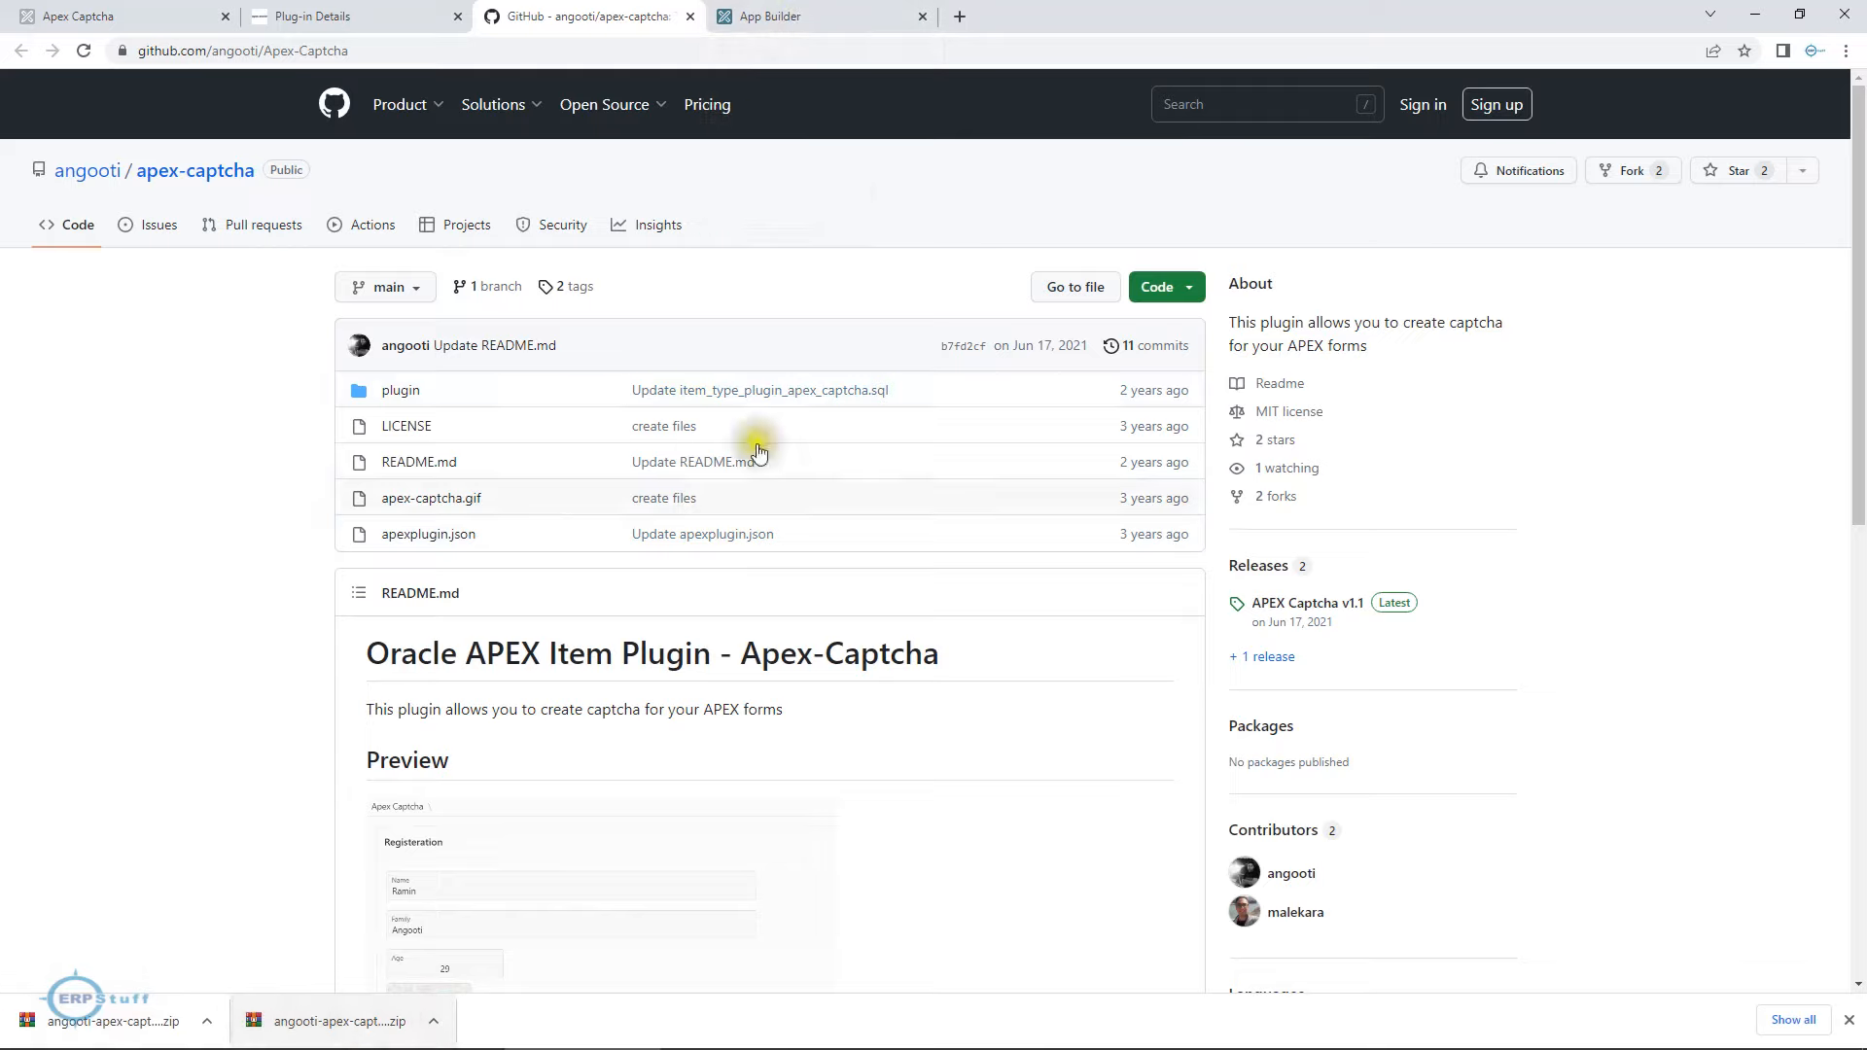
Create a new application named Plugin in the APEX App Builder and run it.
left_click(836, 16)
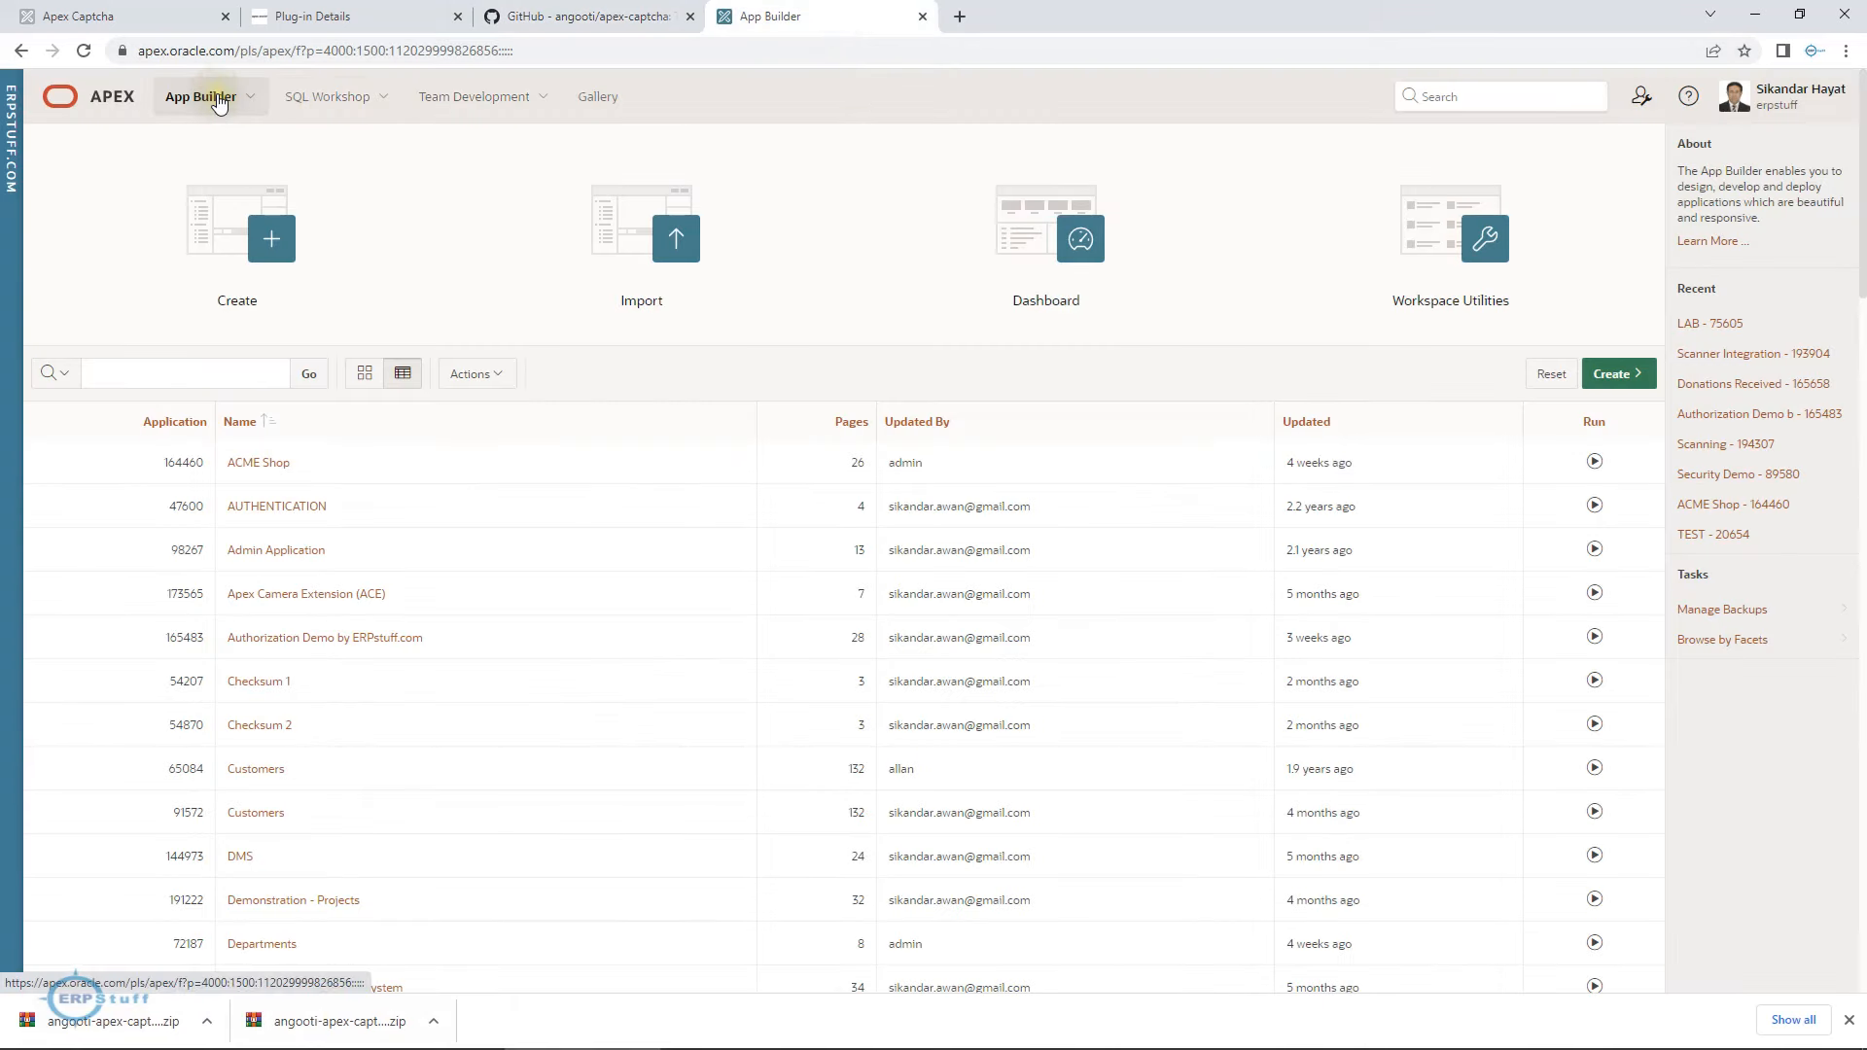
left_click(252, 231)
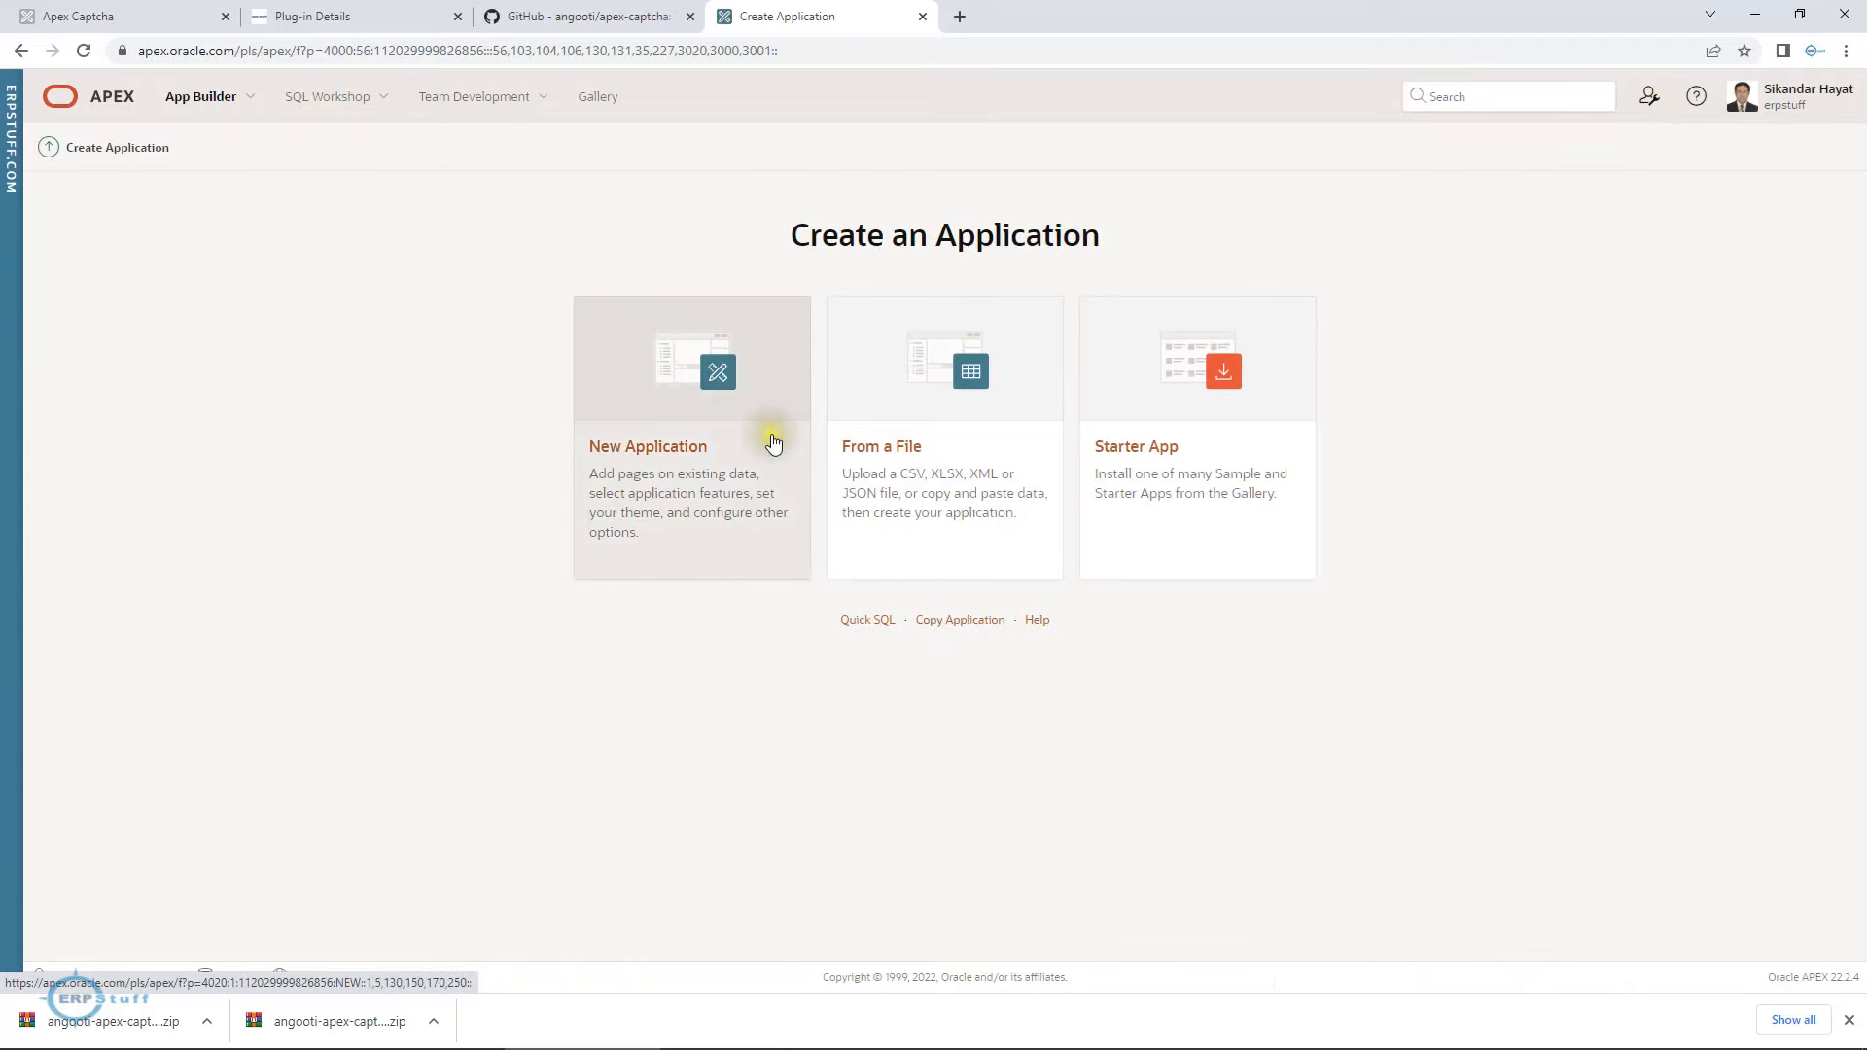
left_click(746, 443)
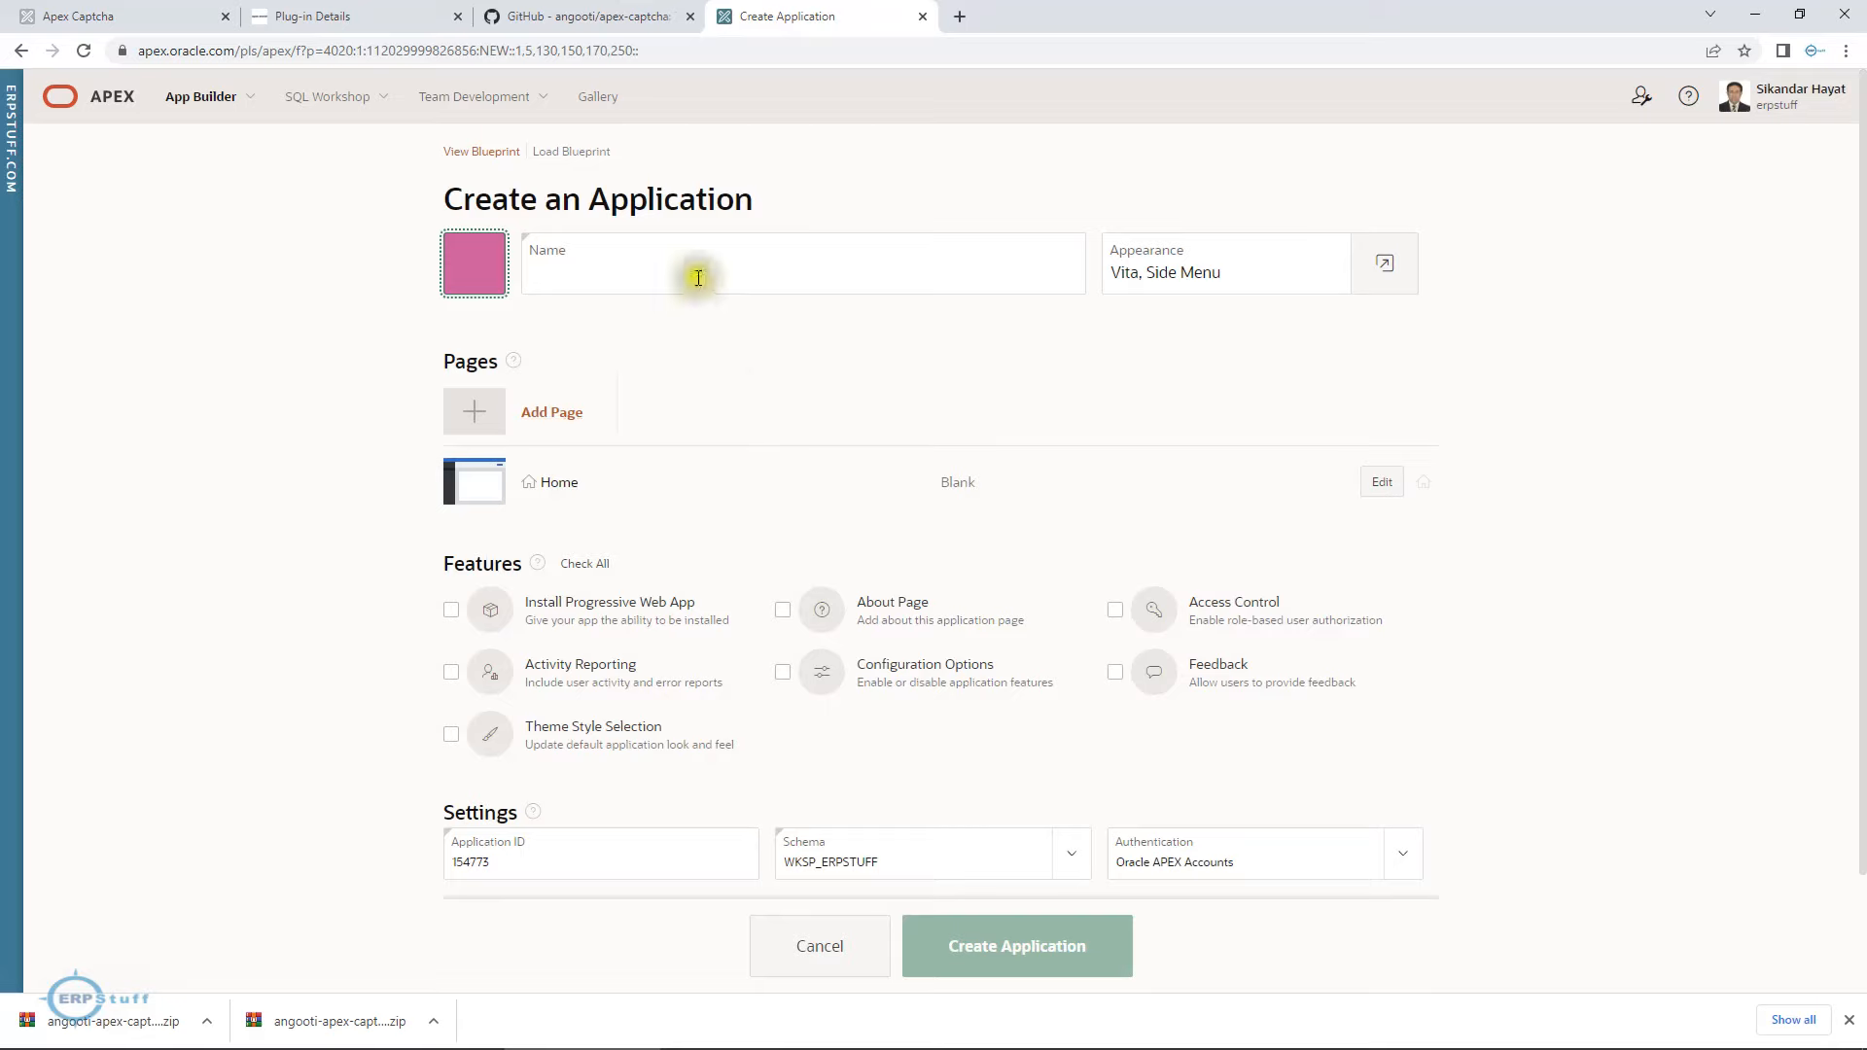
left_click(699, 278)
type("pLU")
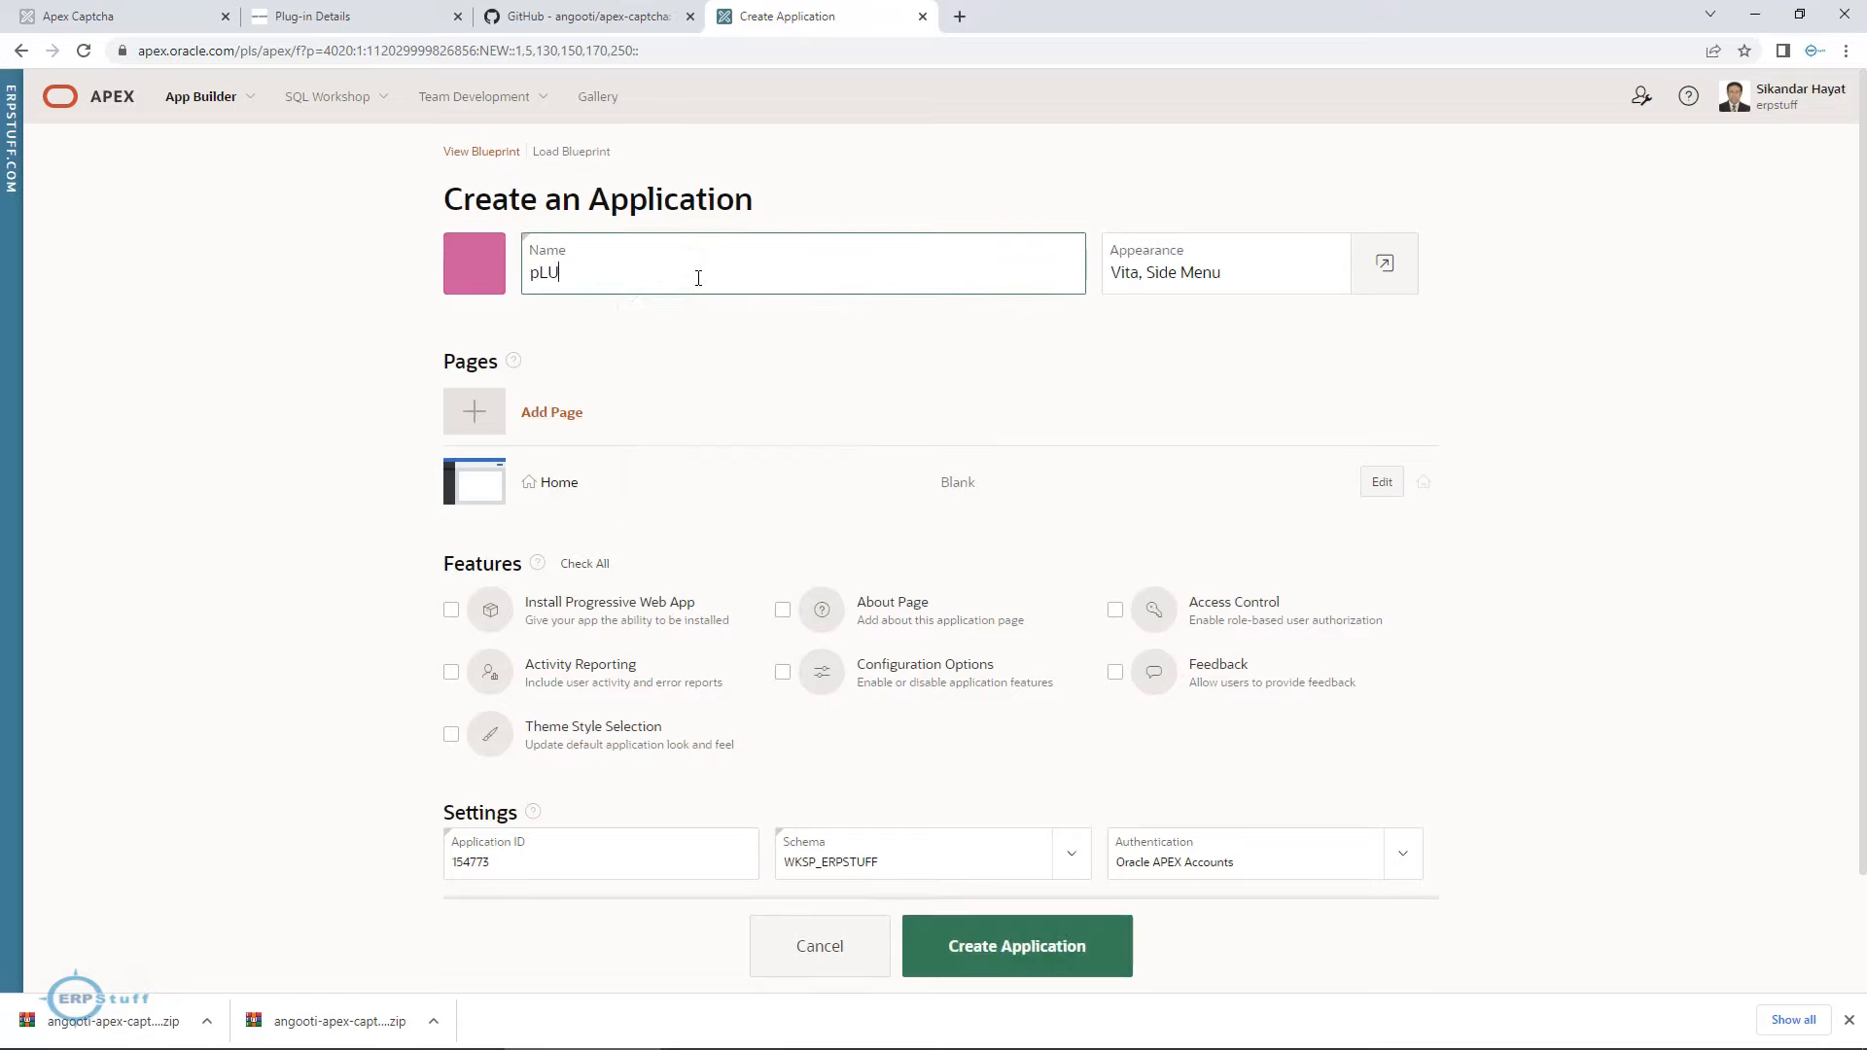
type("gin")
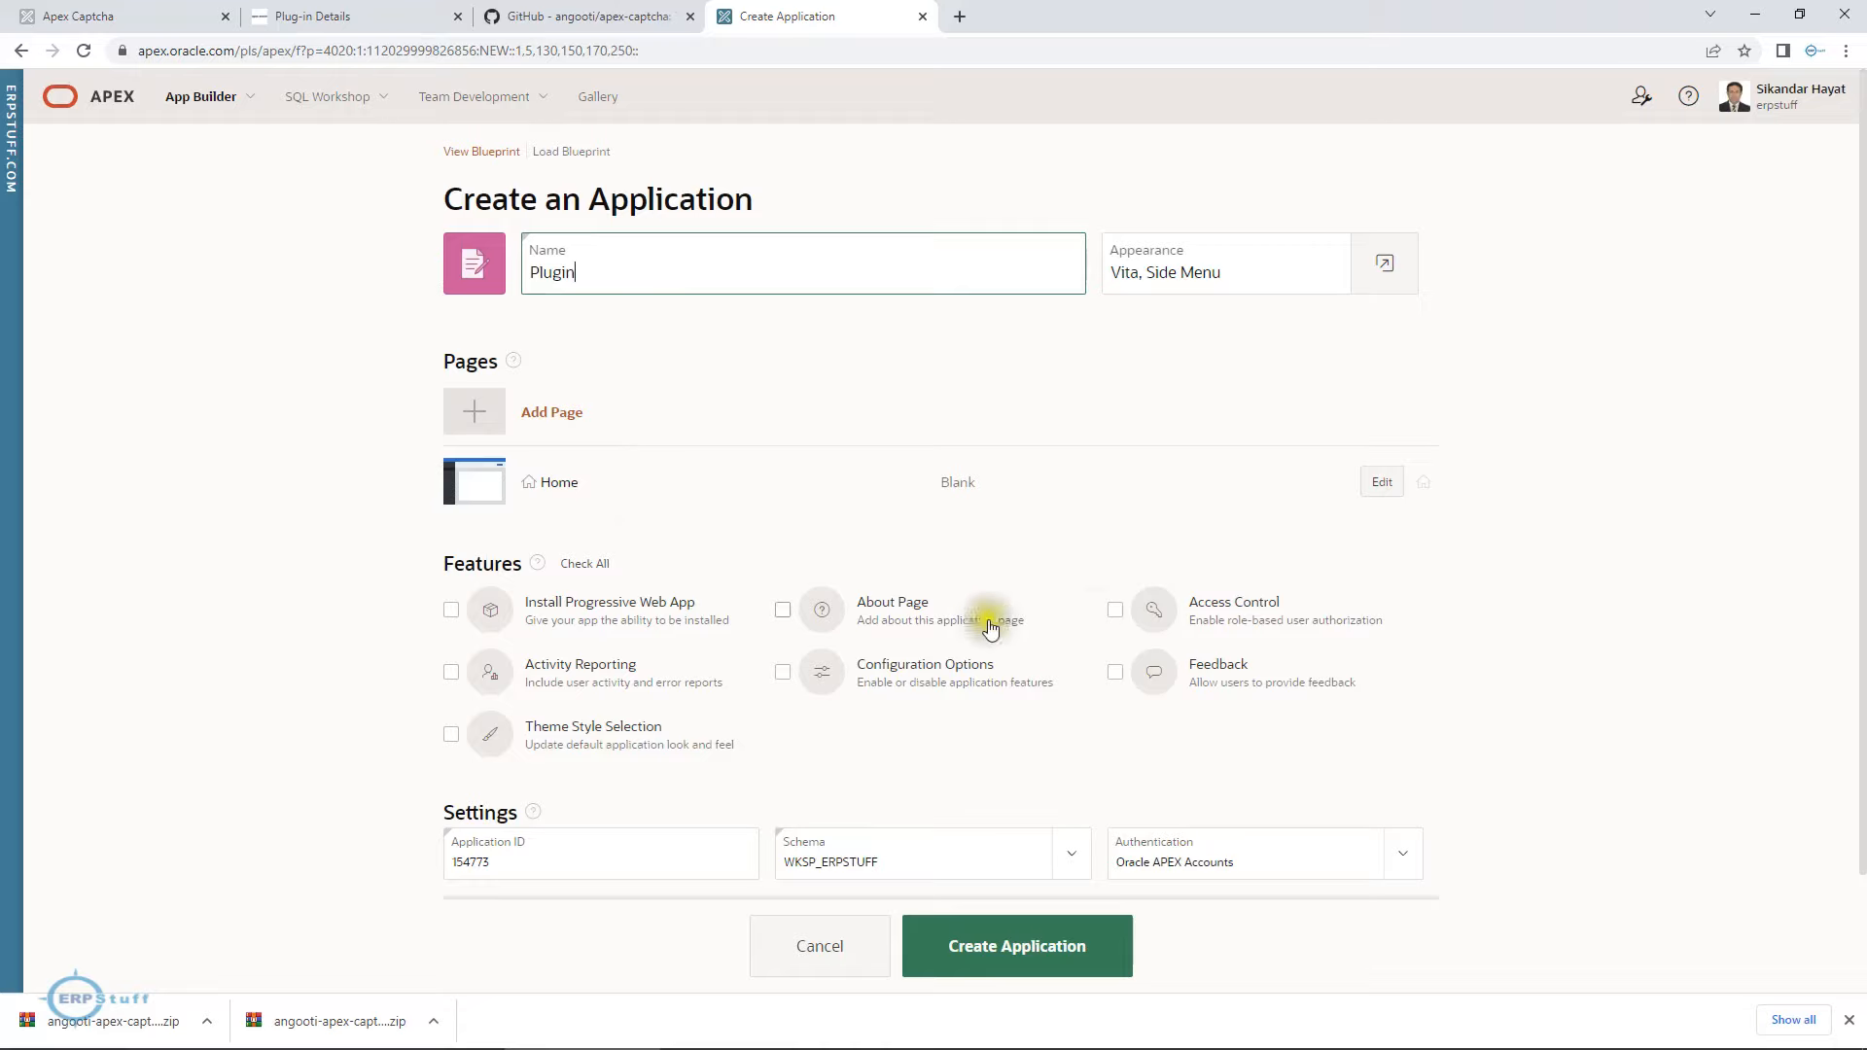
left_click(1007, 956)
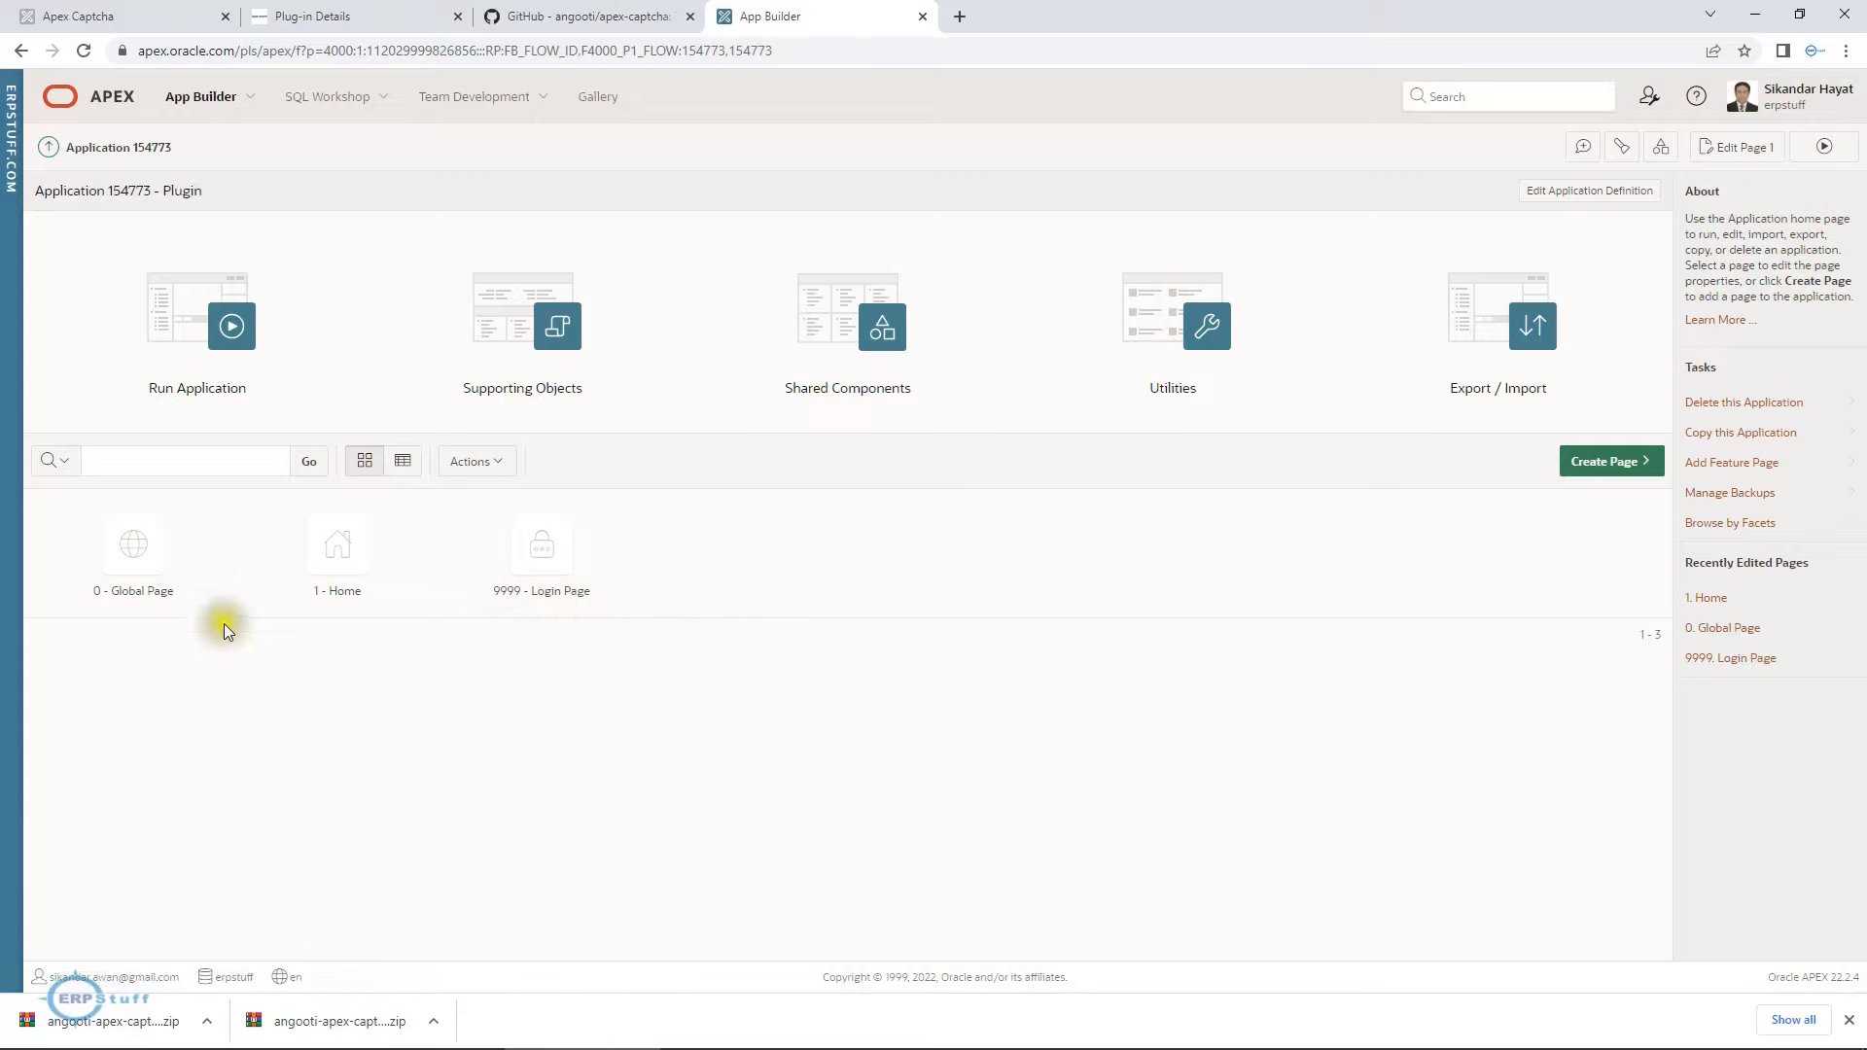
left_click(1828, 148)
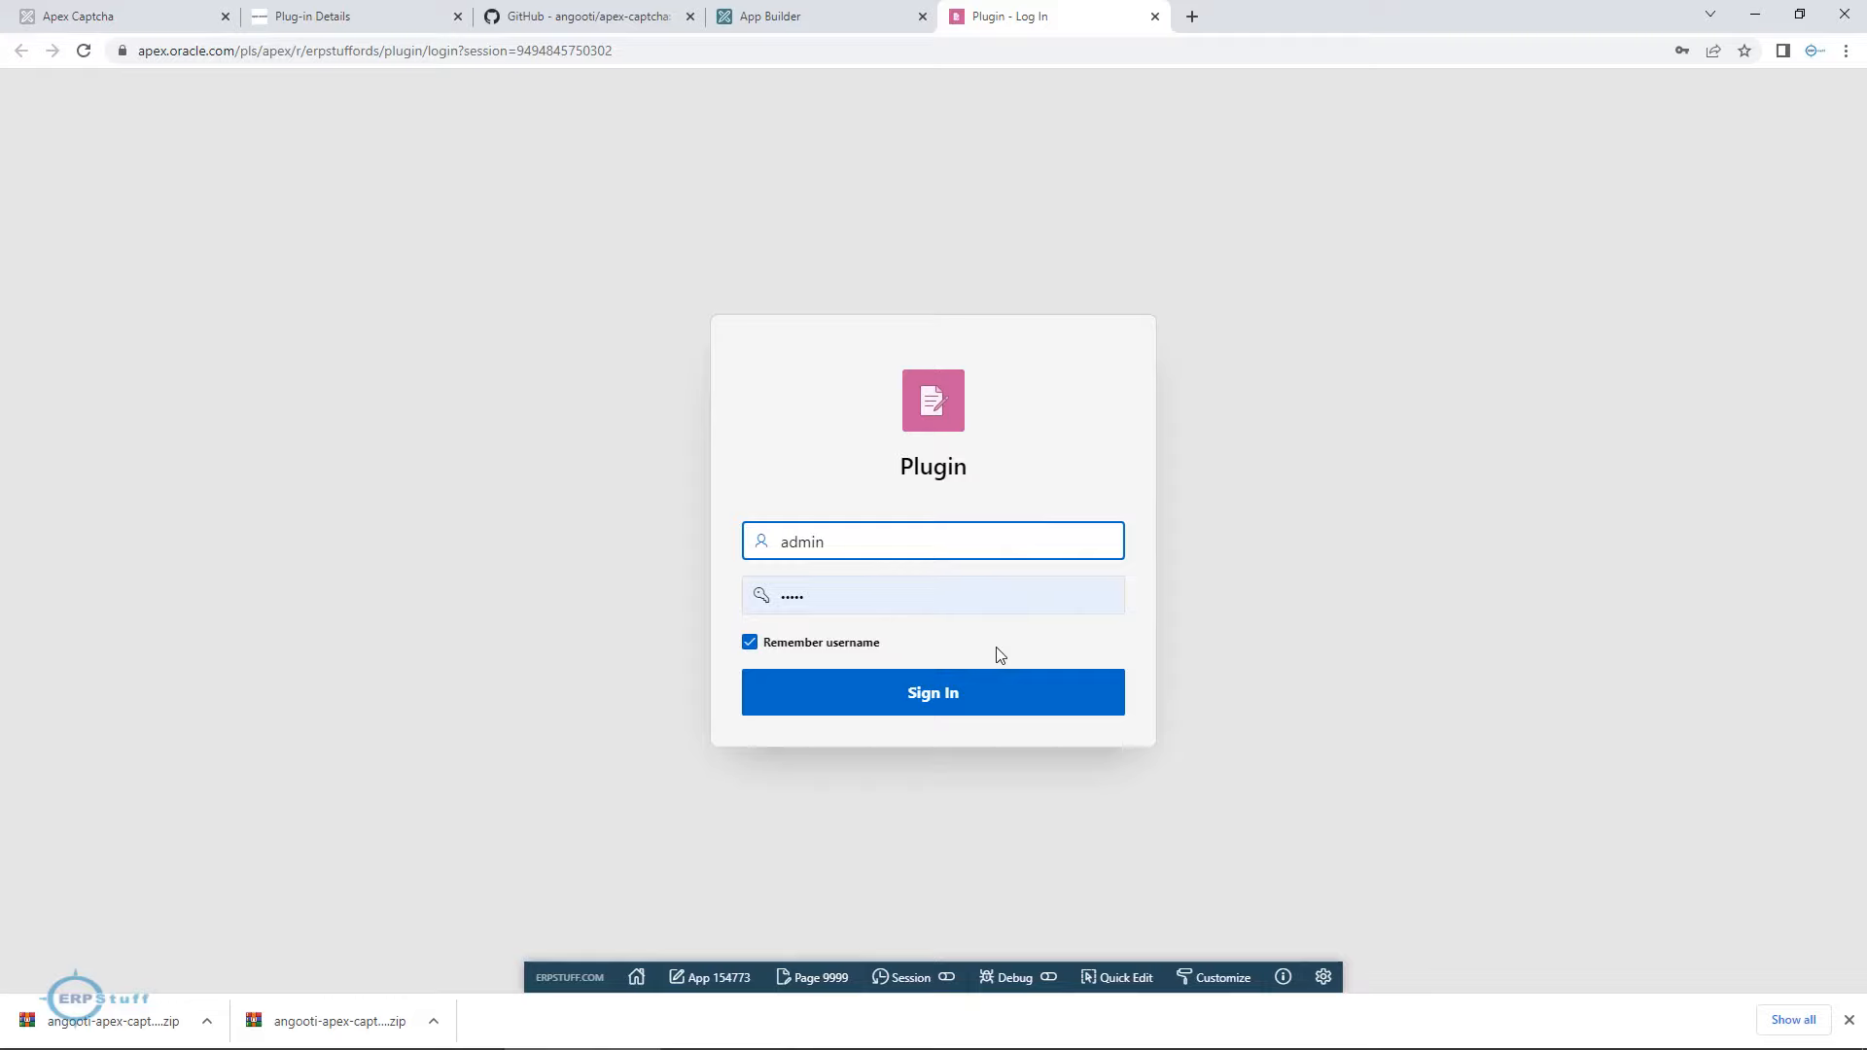
Import the downloaded angooti-apex-captcha zip with file type Plug-in and install it into the Plugin application.
left_click(784, 22)
left_click(1522, 340)
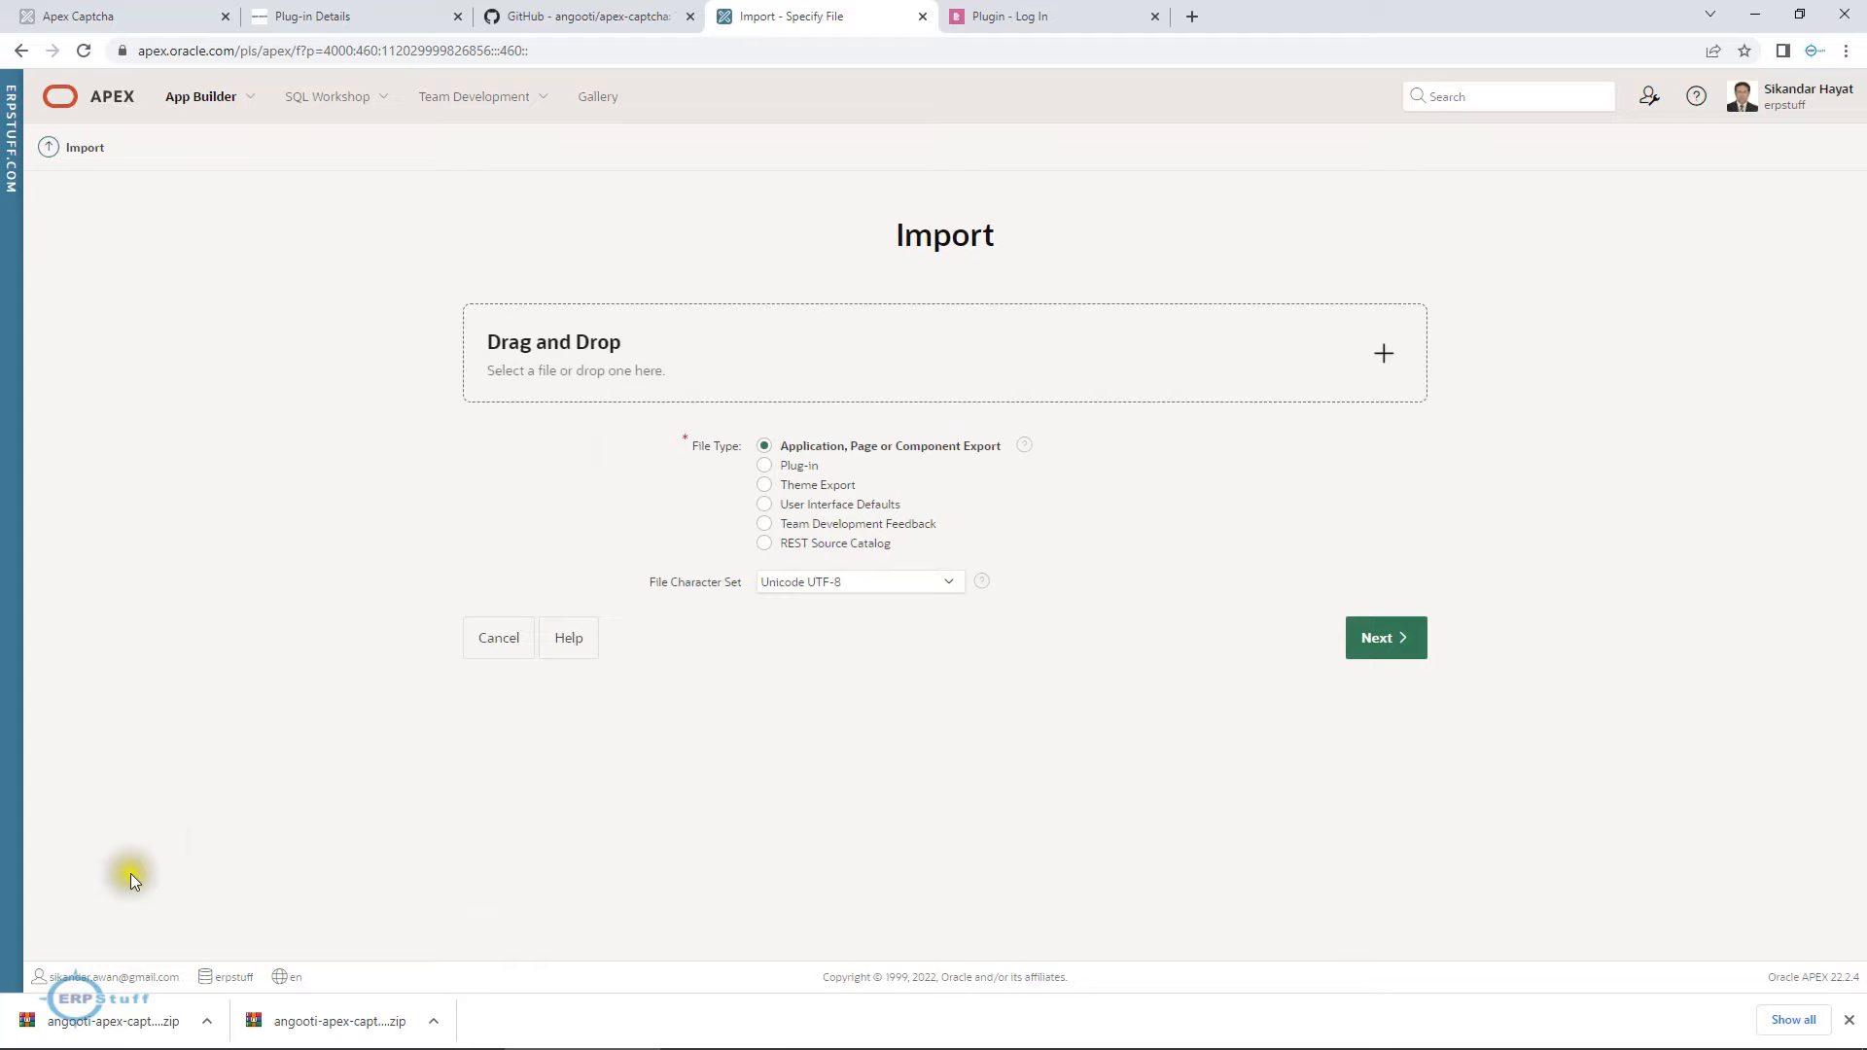
left_click(92, 1029)
left_click_drag(92, 1029, 713, 375)
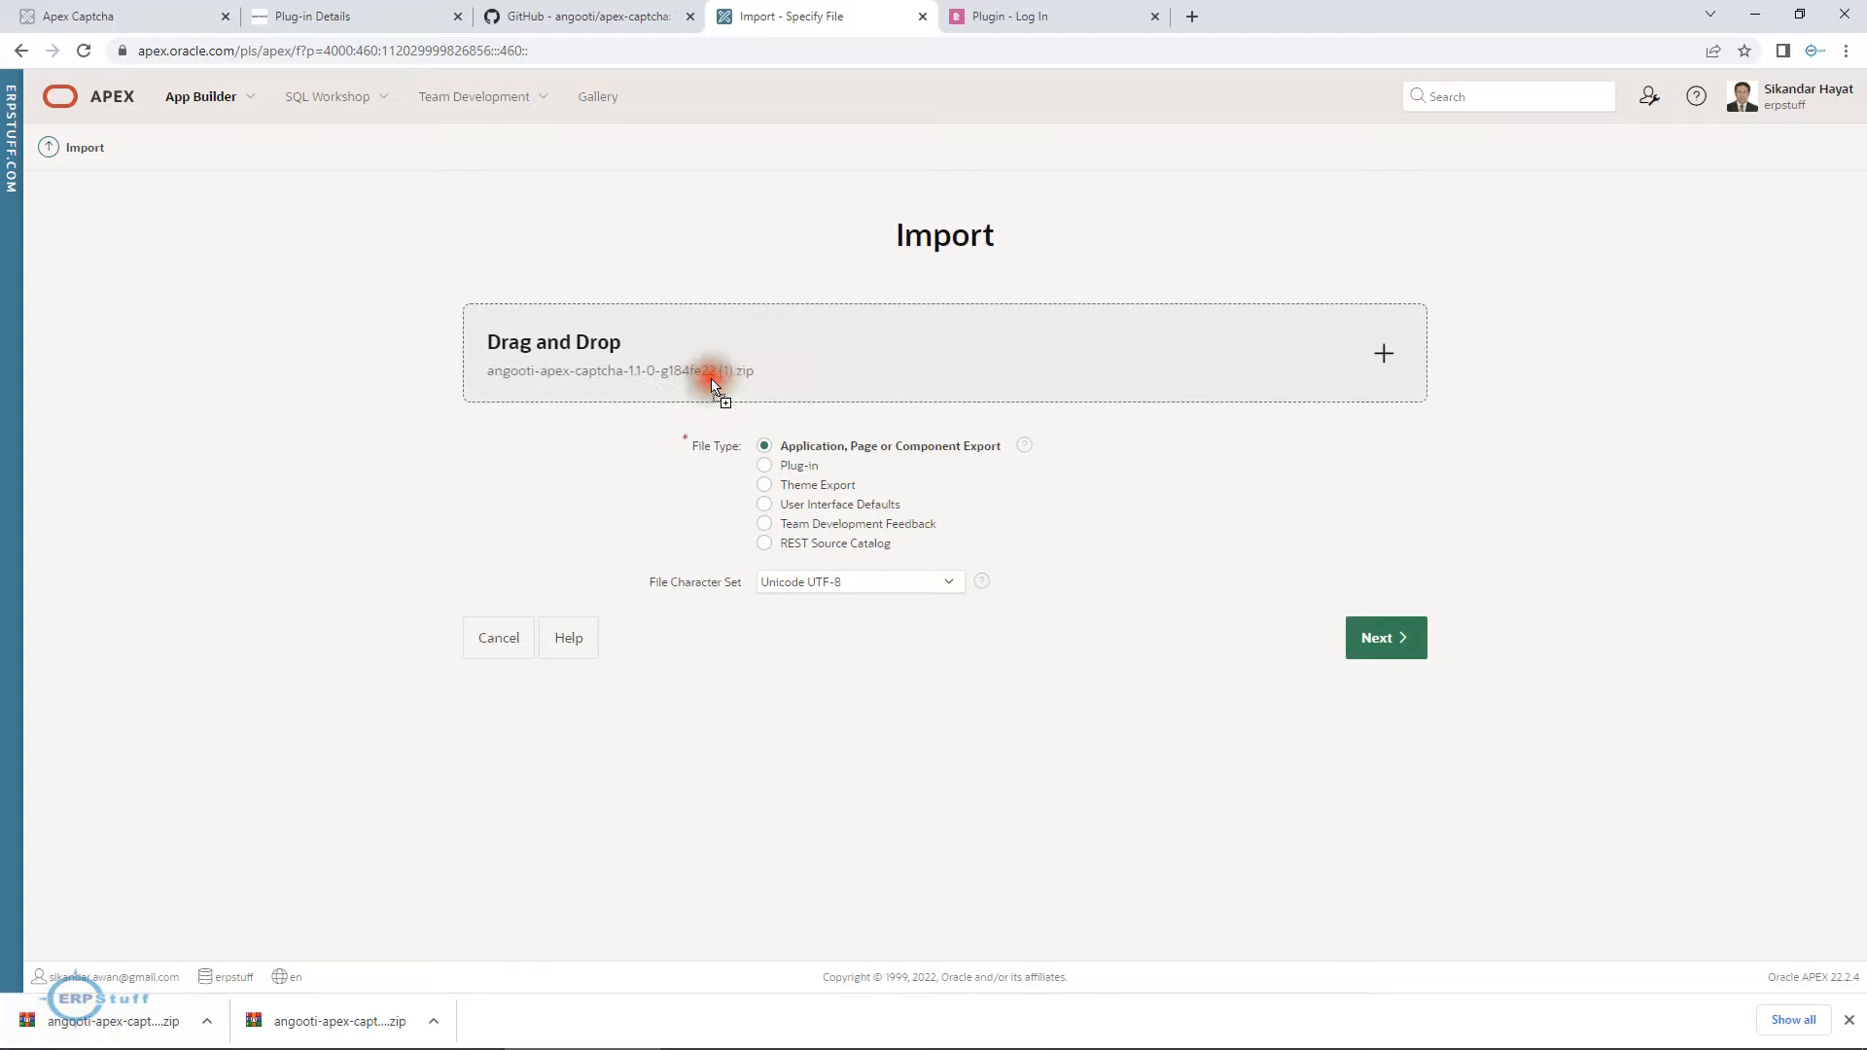
left_click(773, 466)
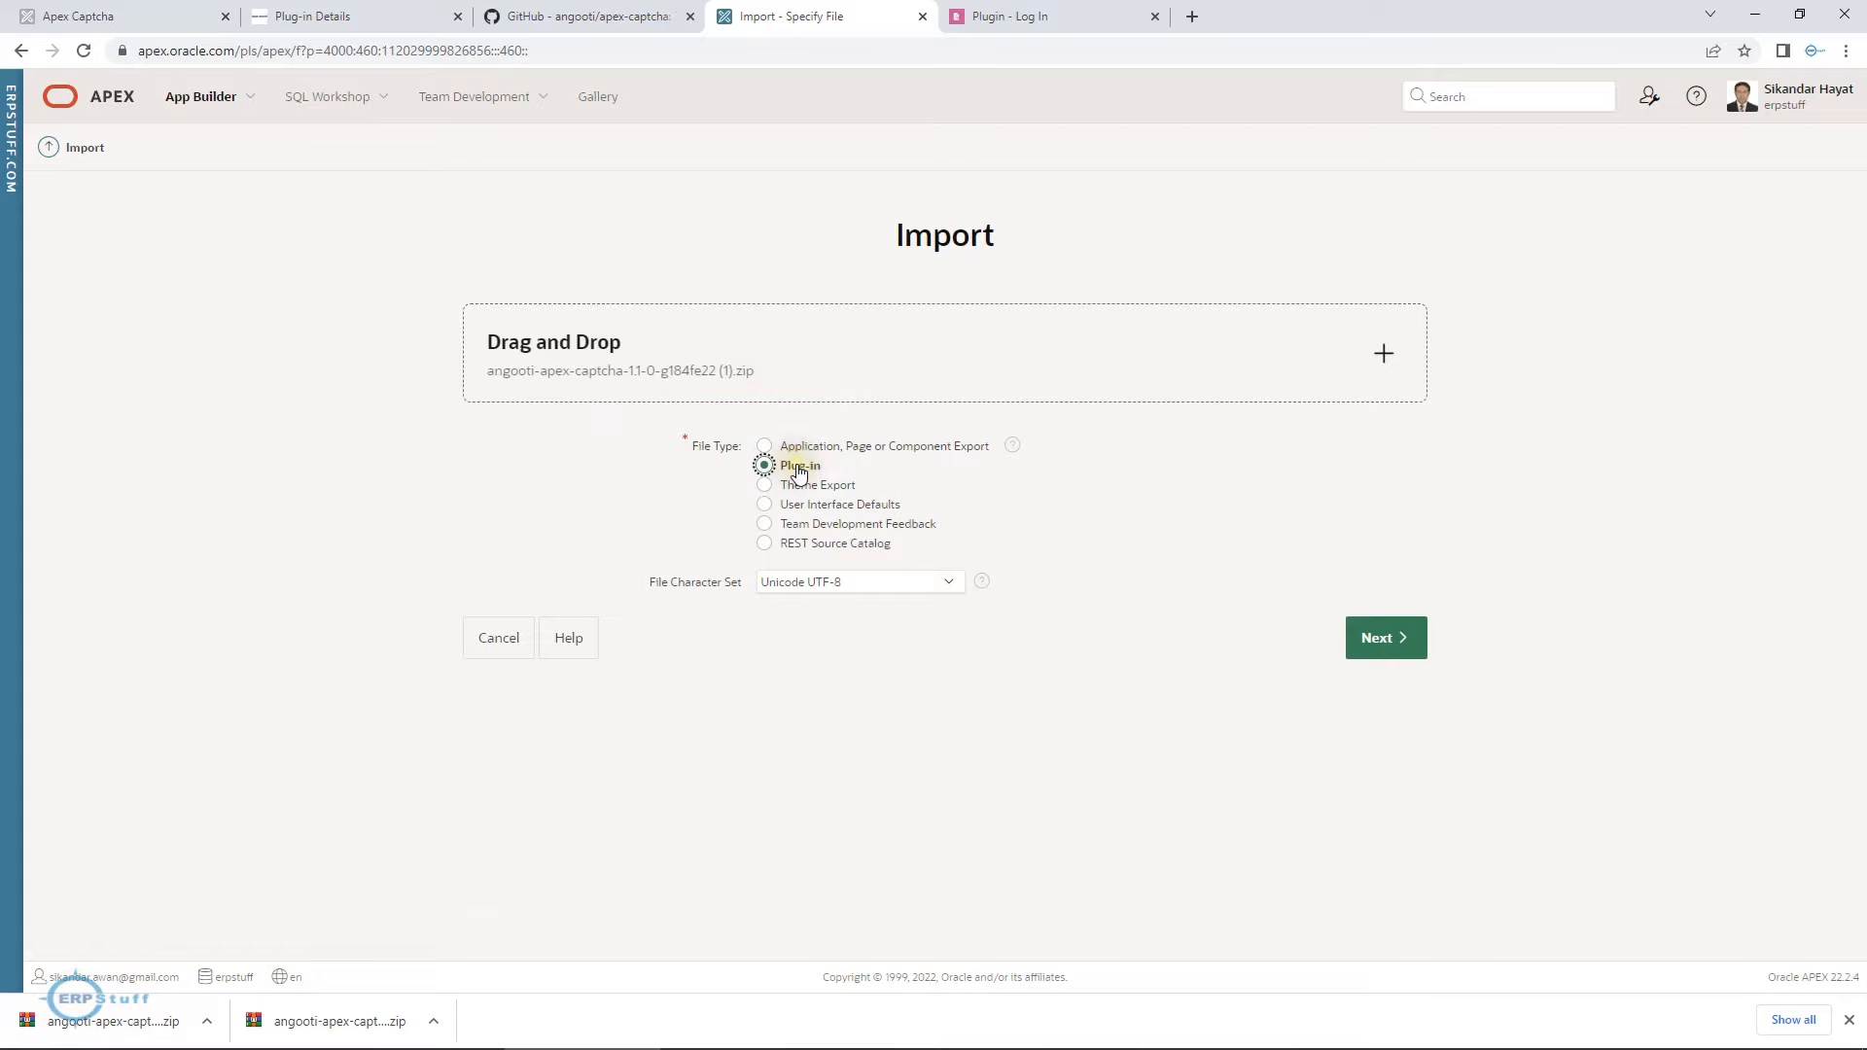
left_click(1386, 640)
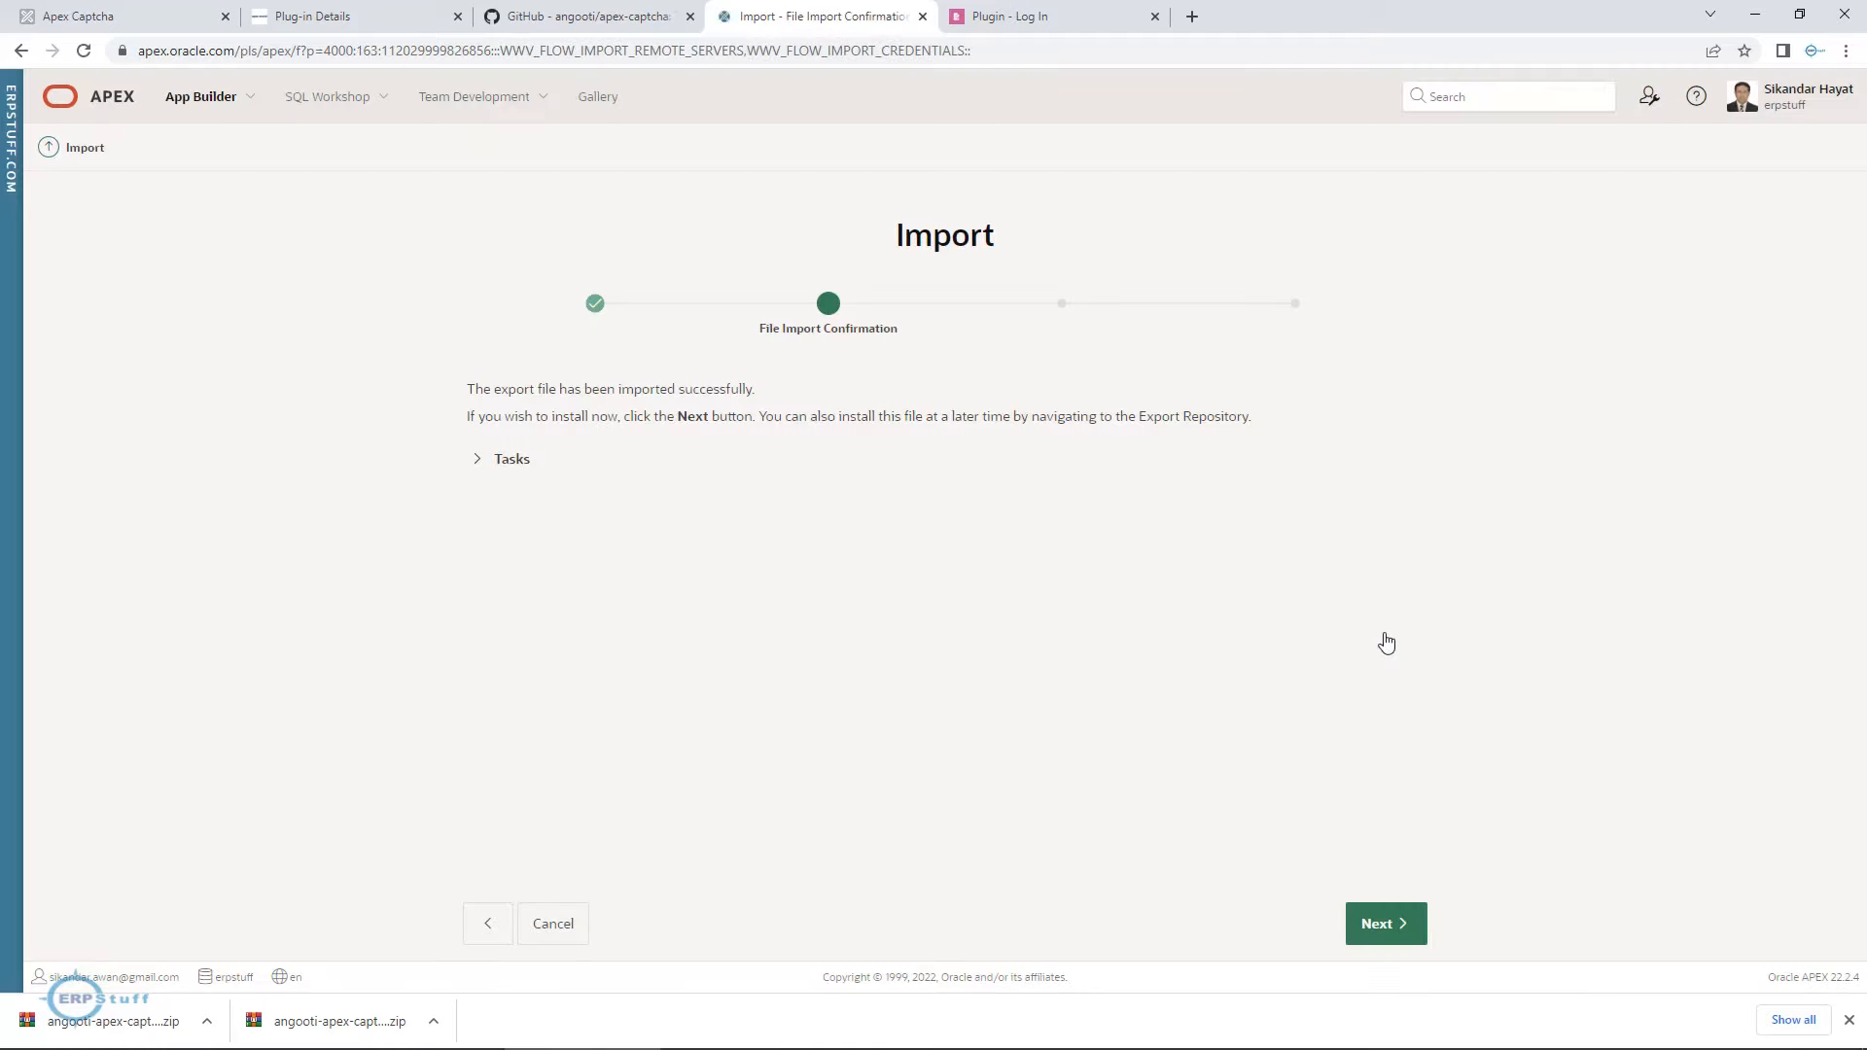
left_click(1390, 922)
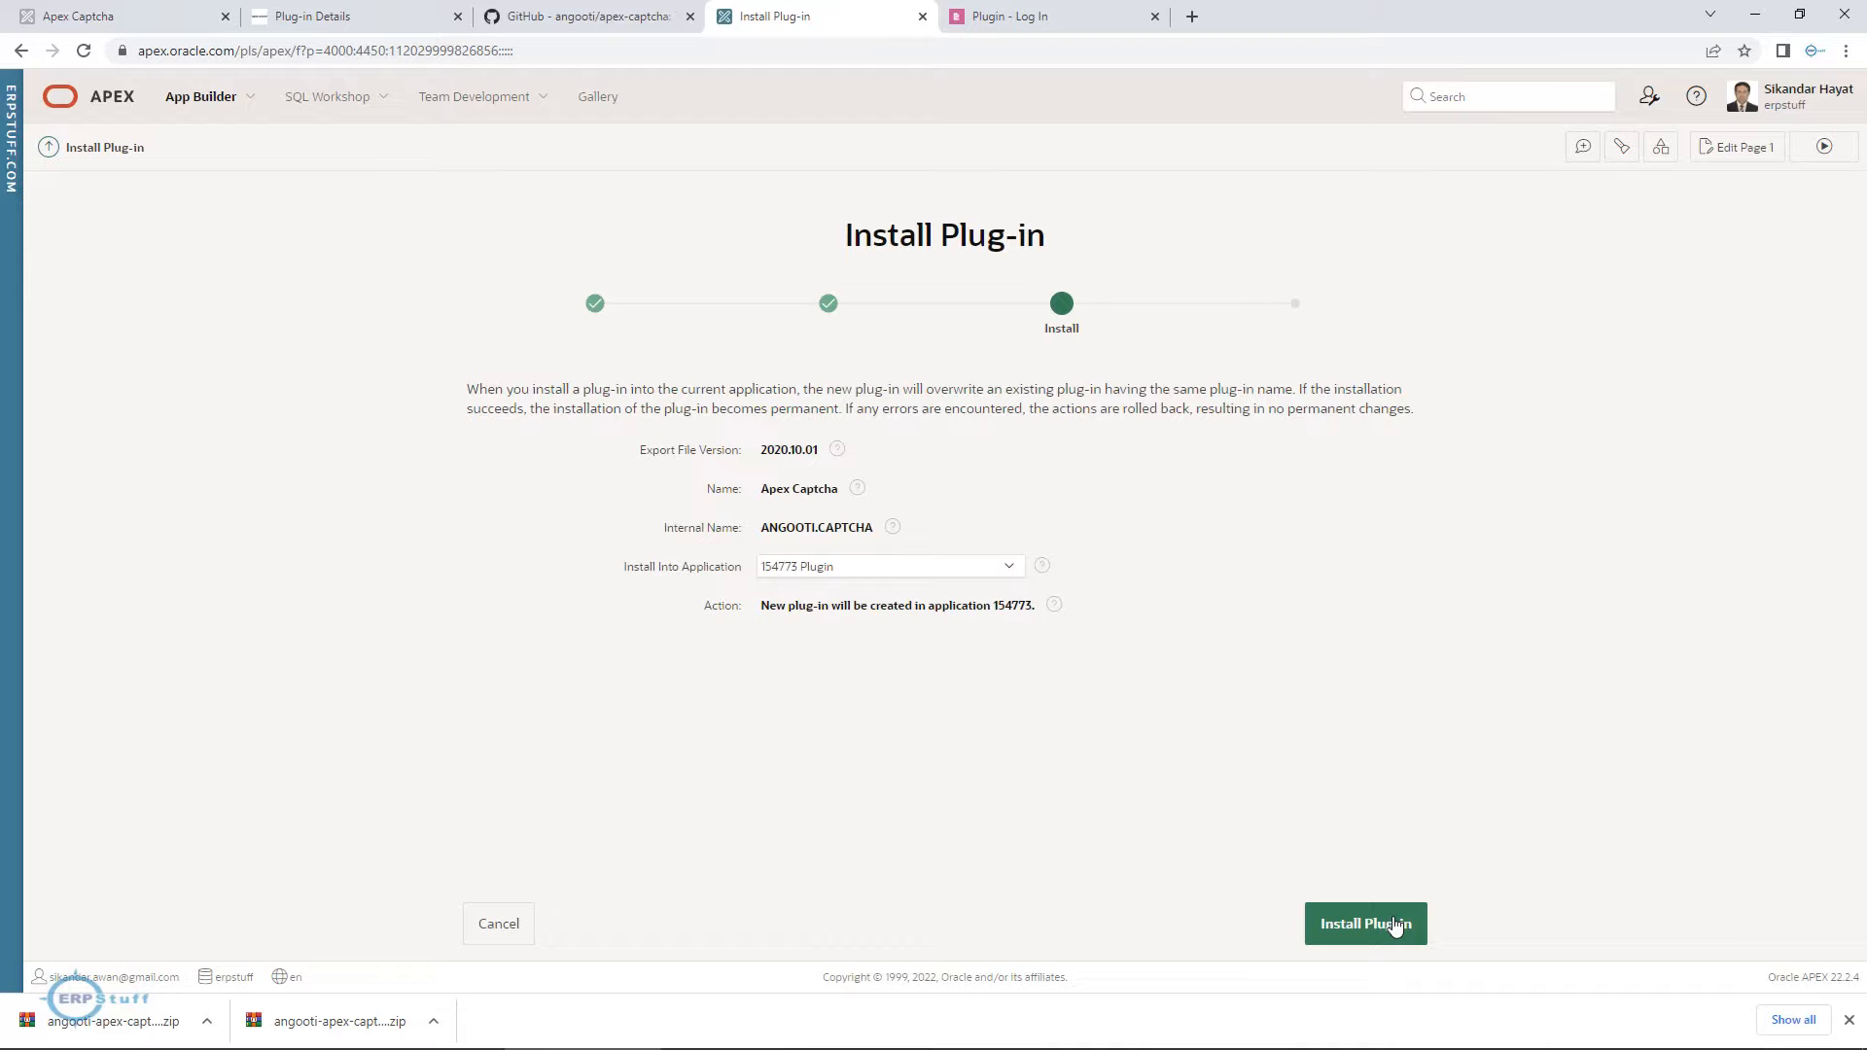
left_click(1394, 924)
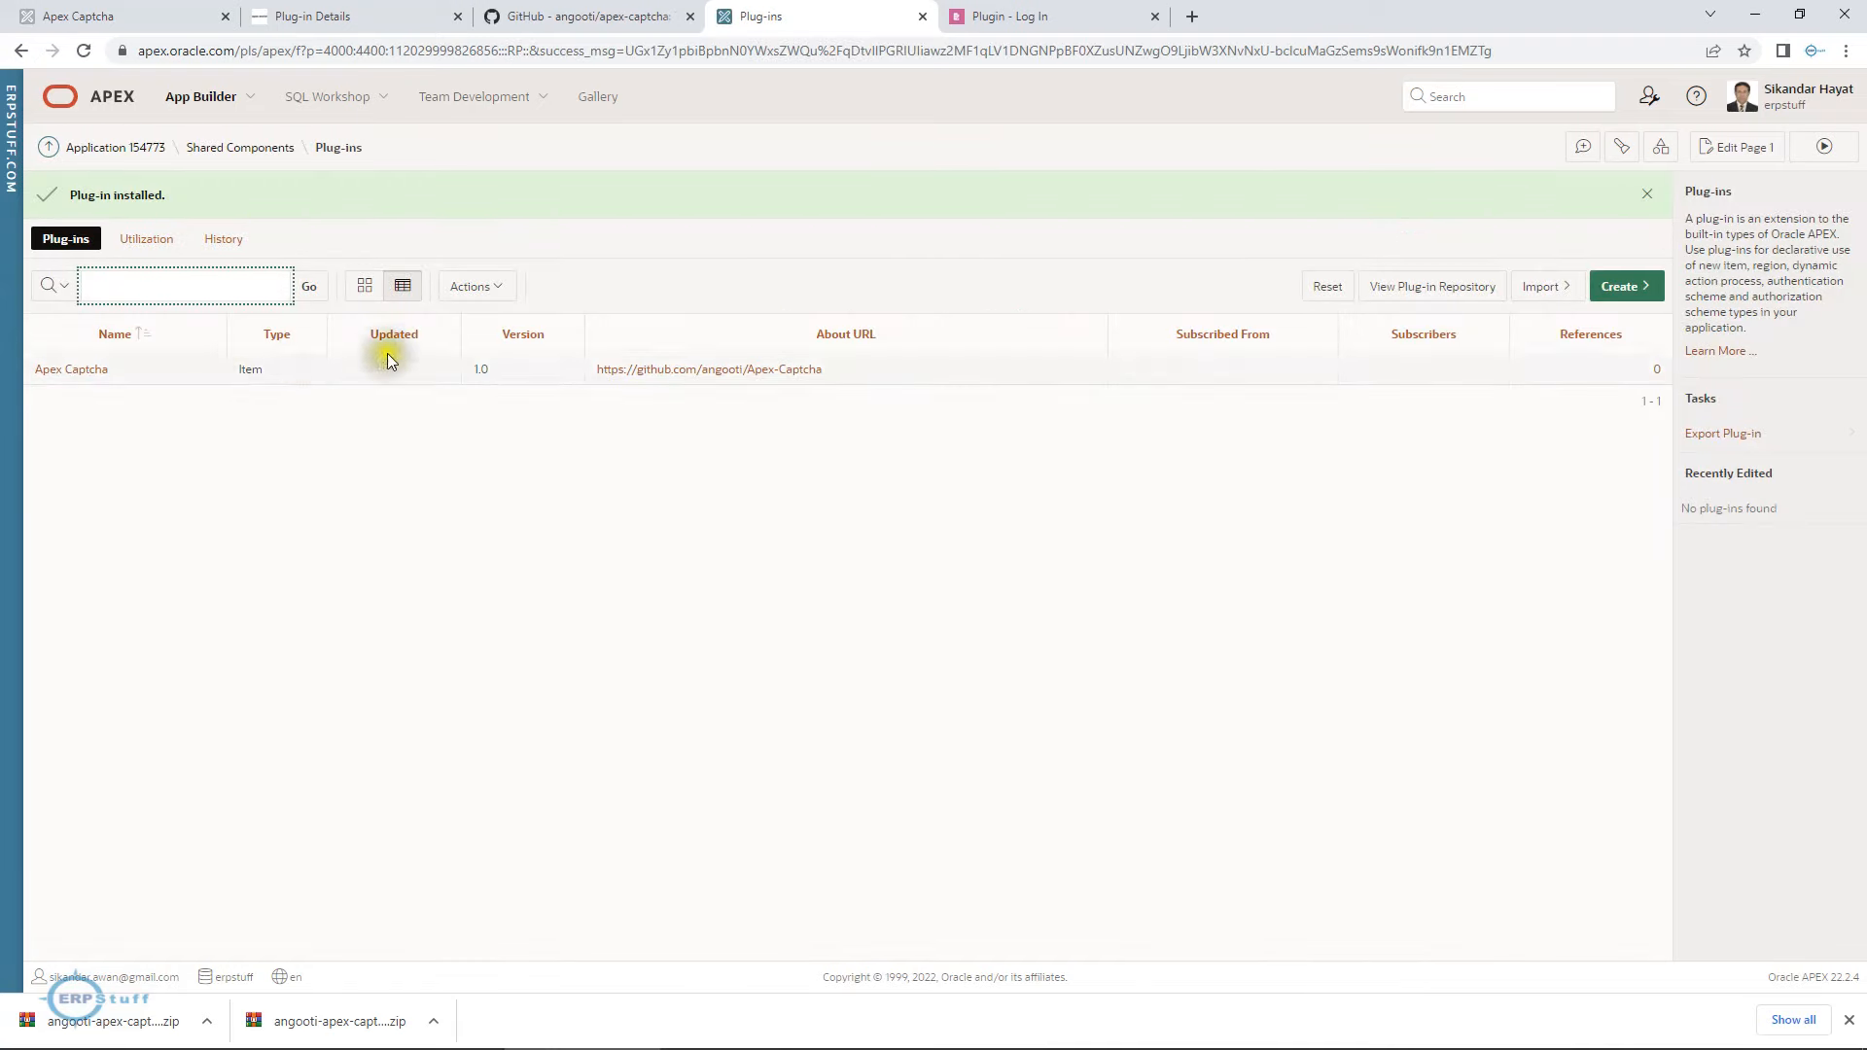
Check the Apex Captcha plug-in's type in the application's shared components.
left_click(244, 148)
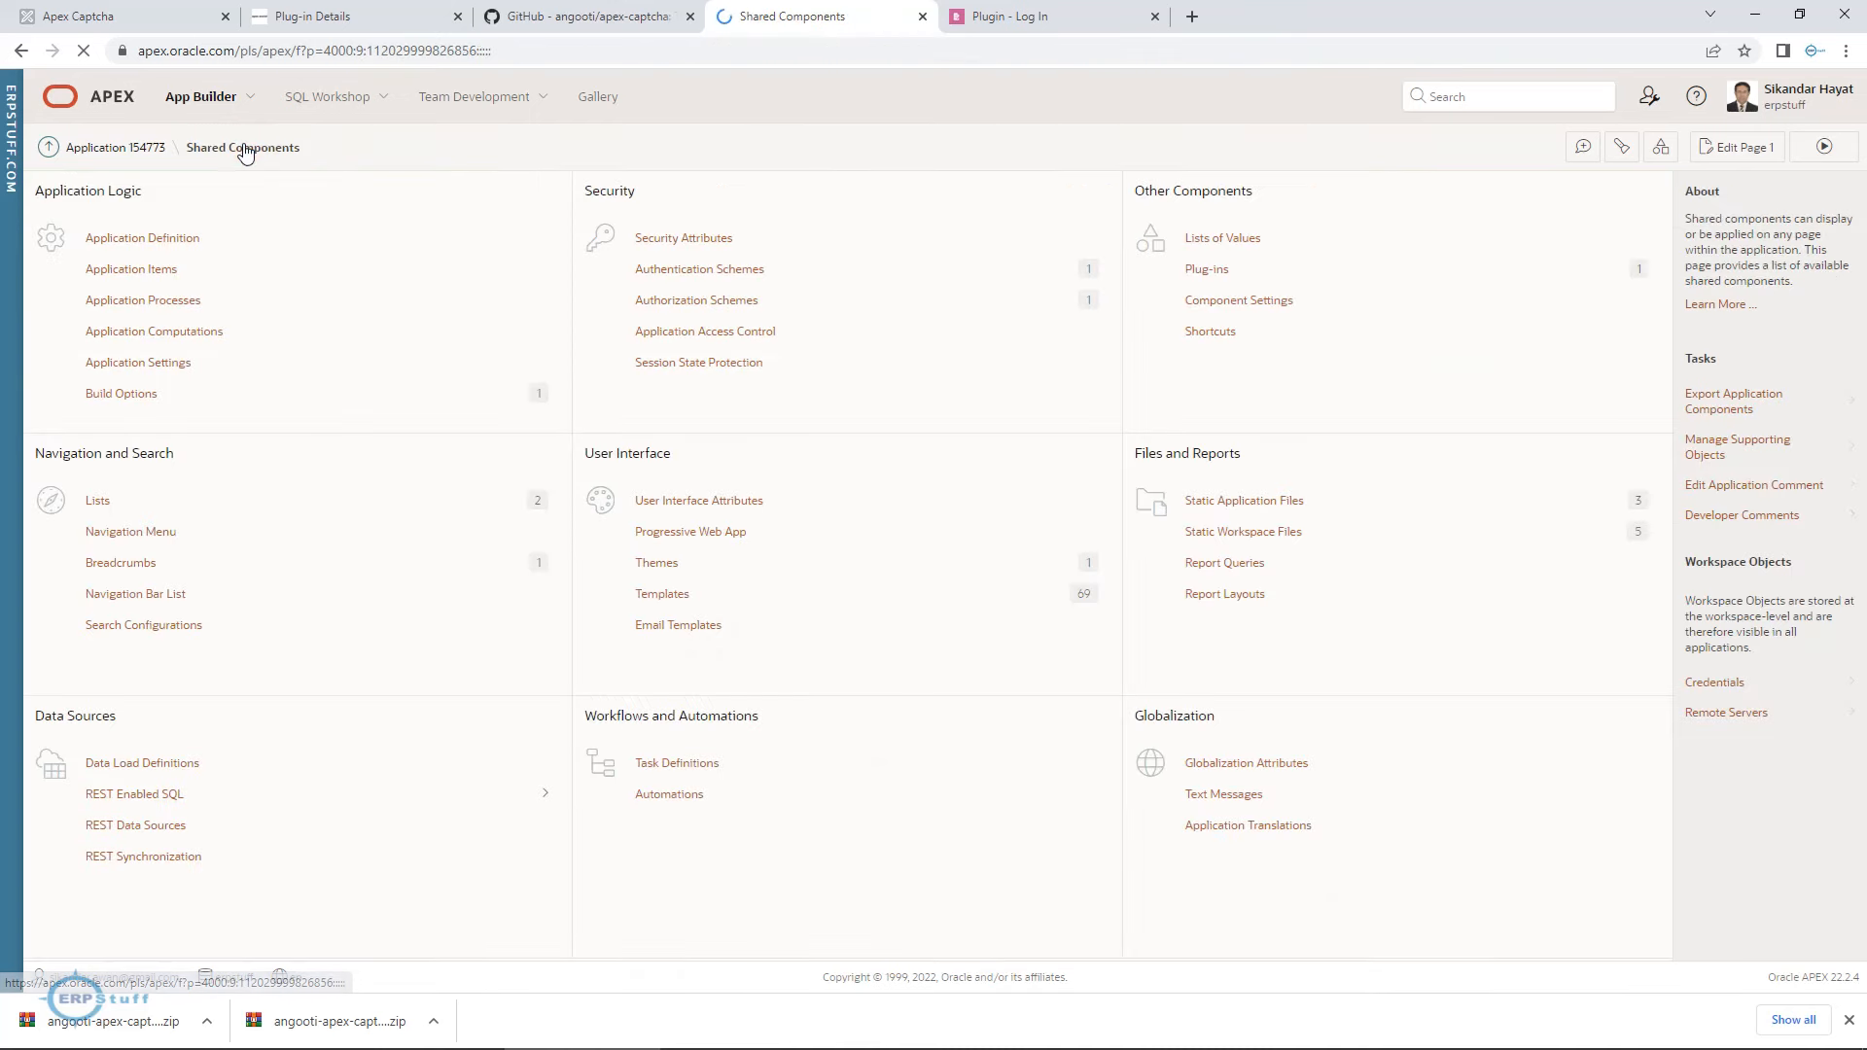
left_click(1227, 270)
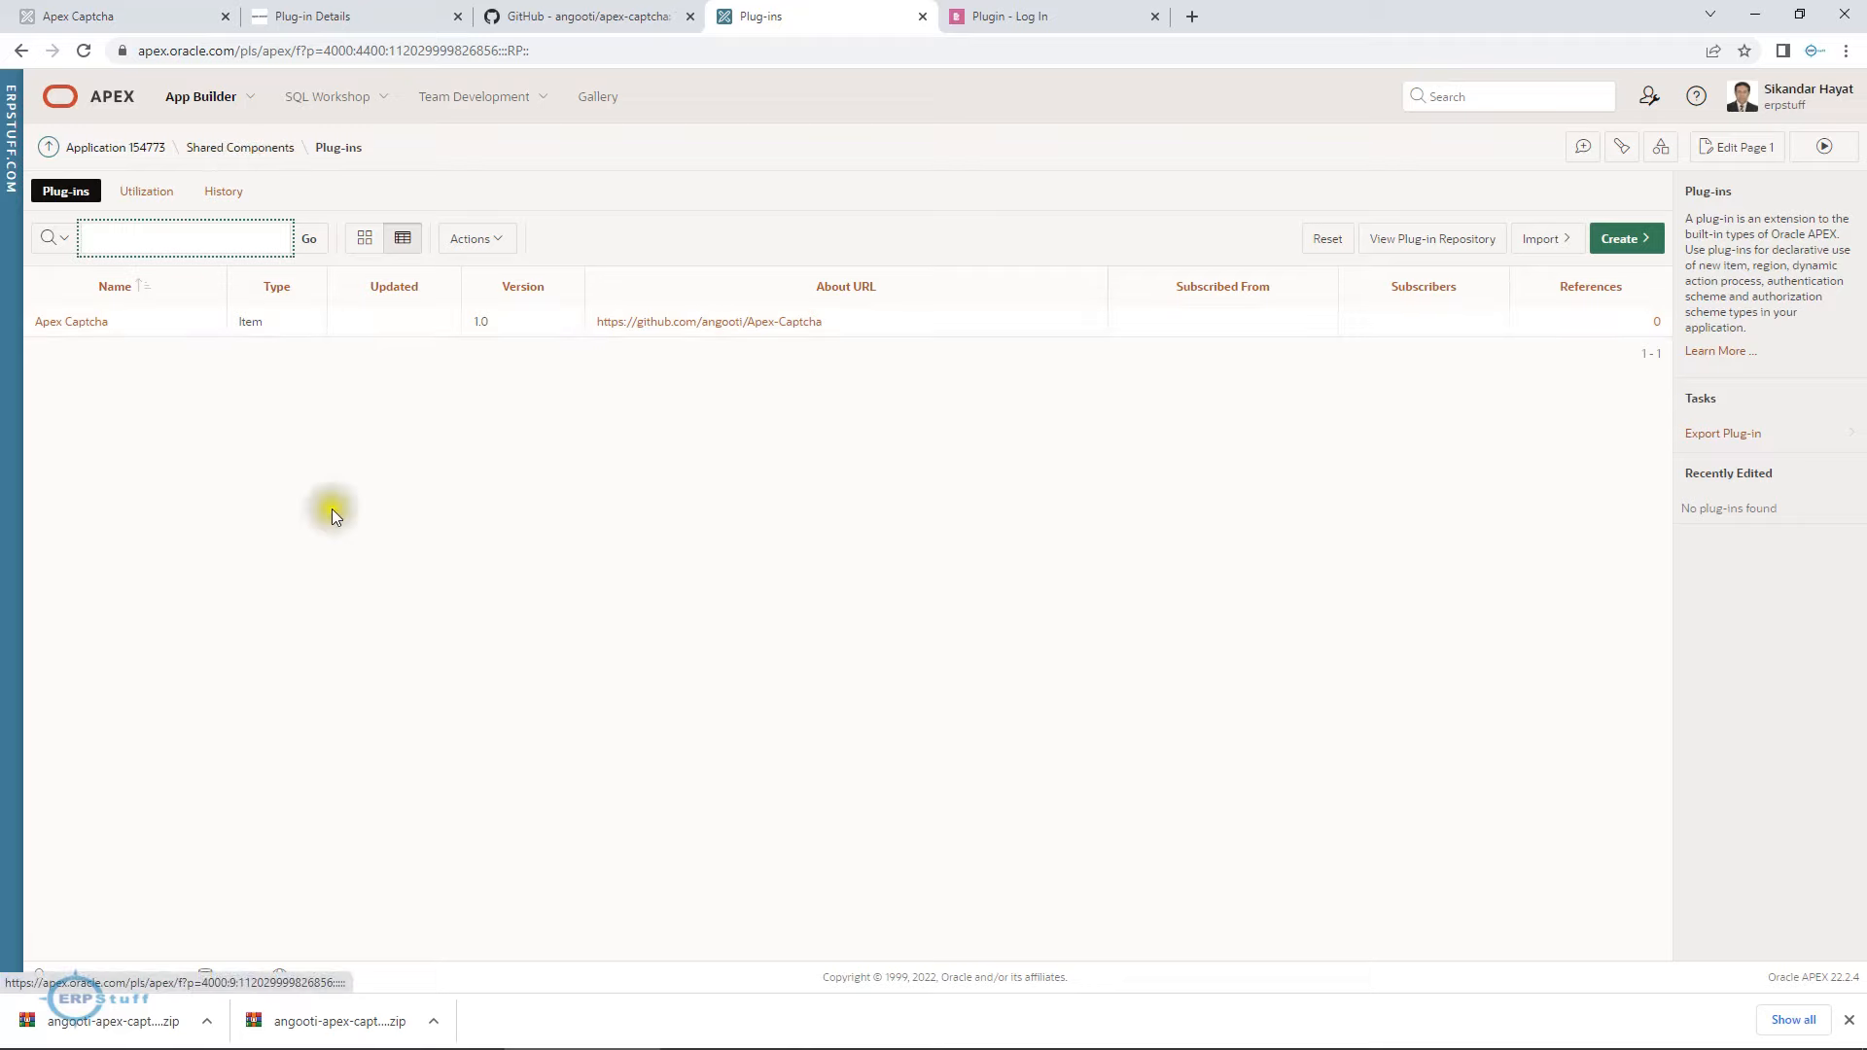
double_click(247, 323)
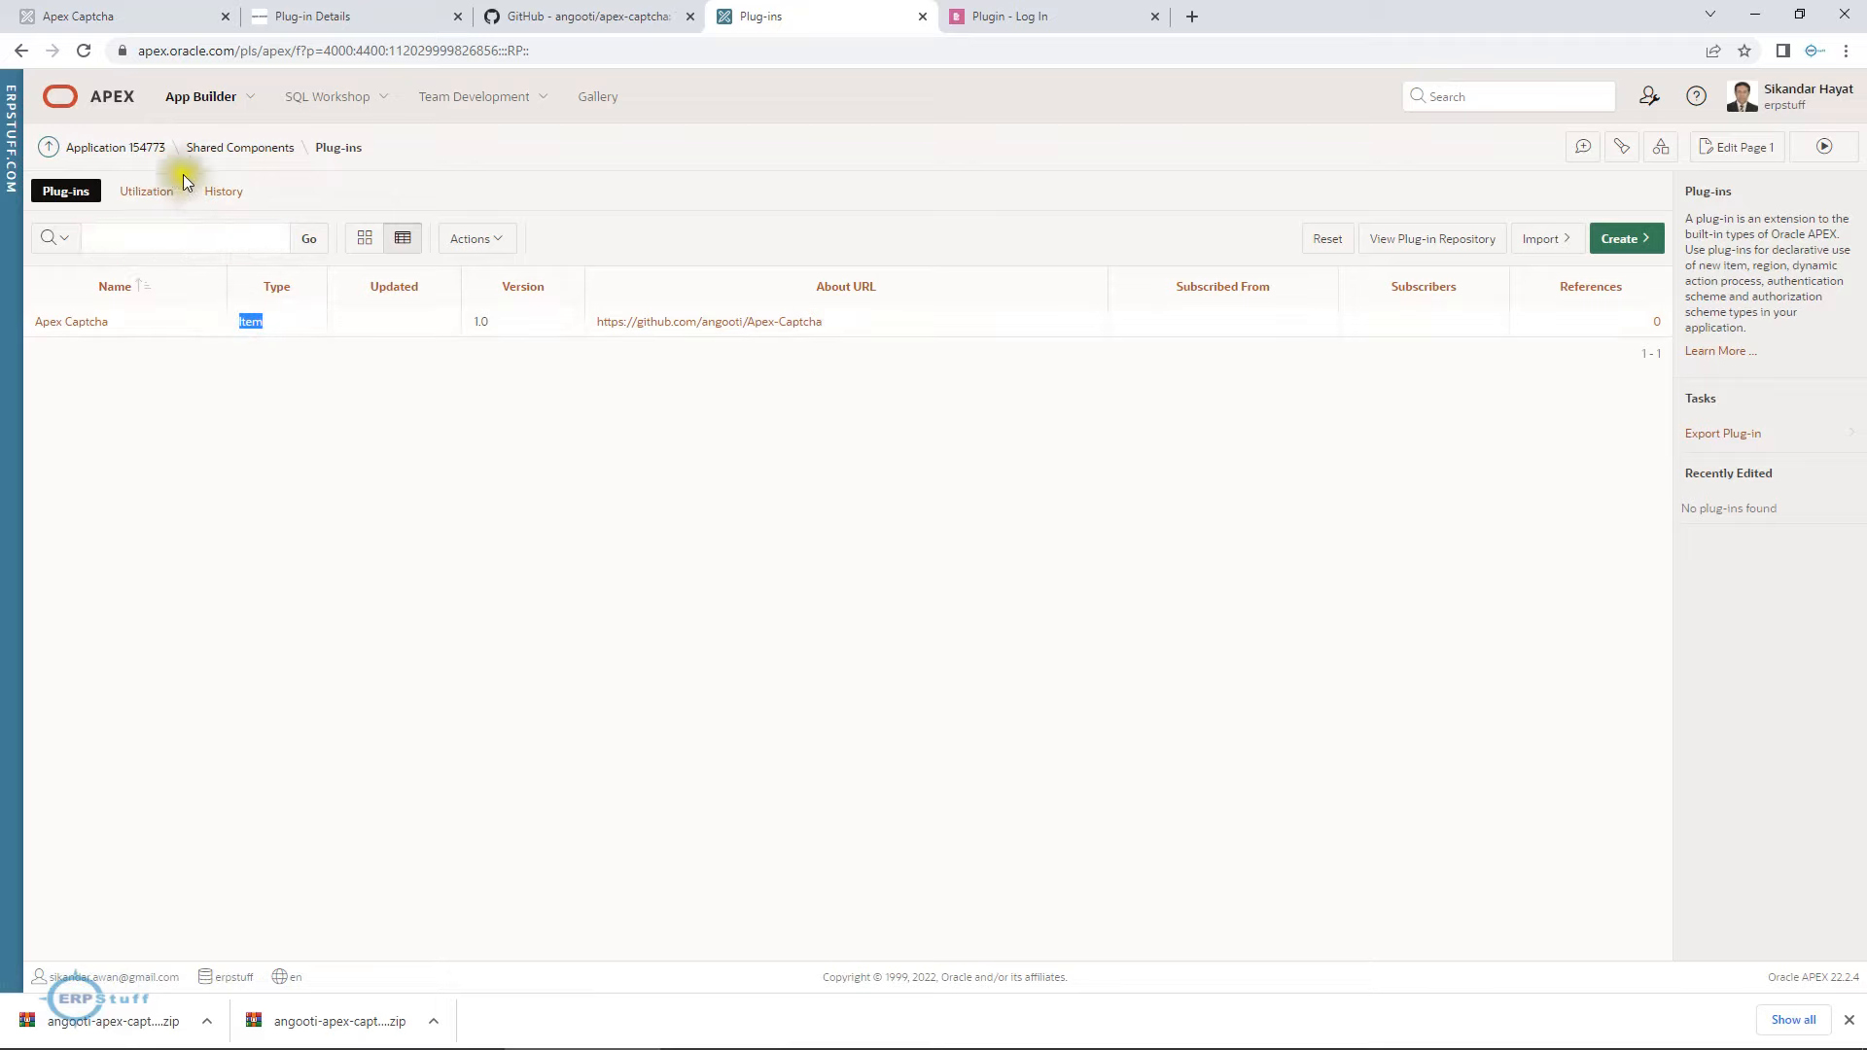
Open the application's page 9999 Login Page for editing and create a new page item in the Plugin region.
left_click(128, 151)
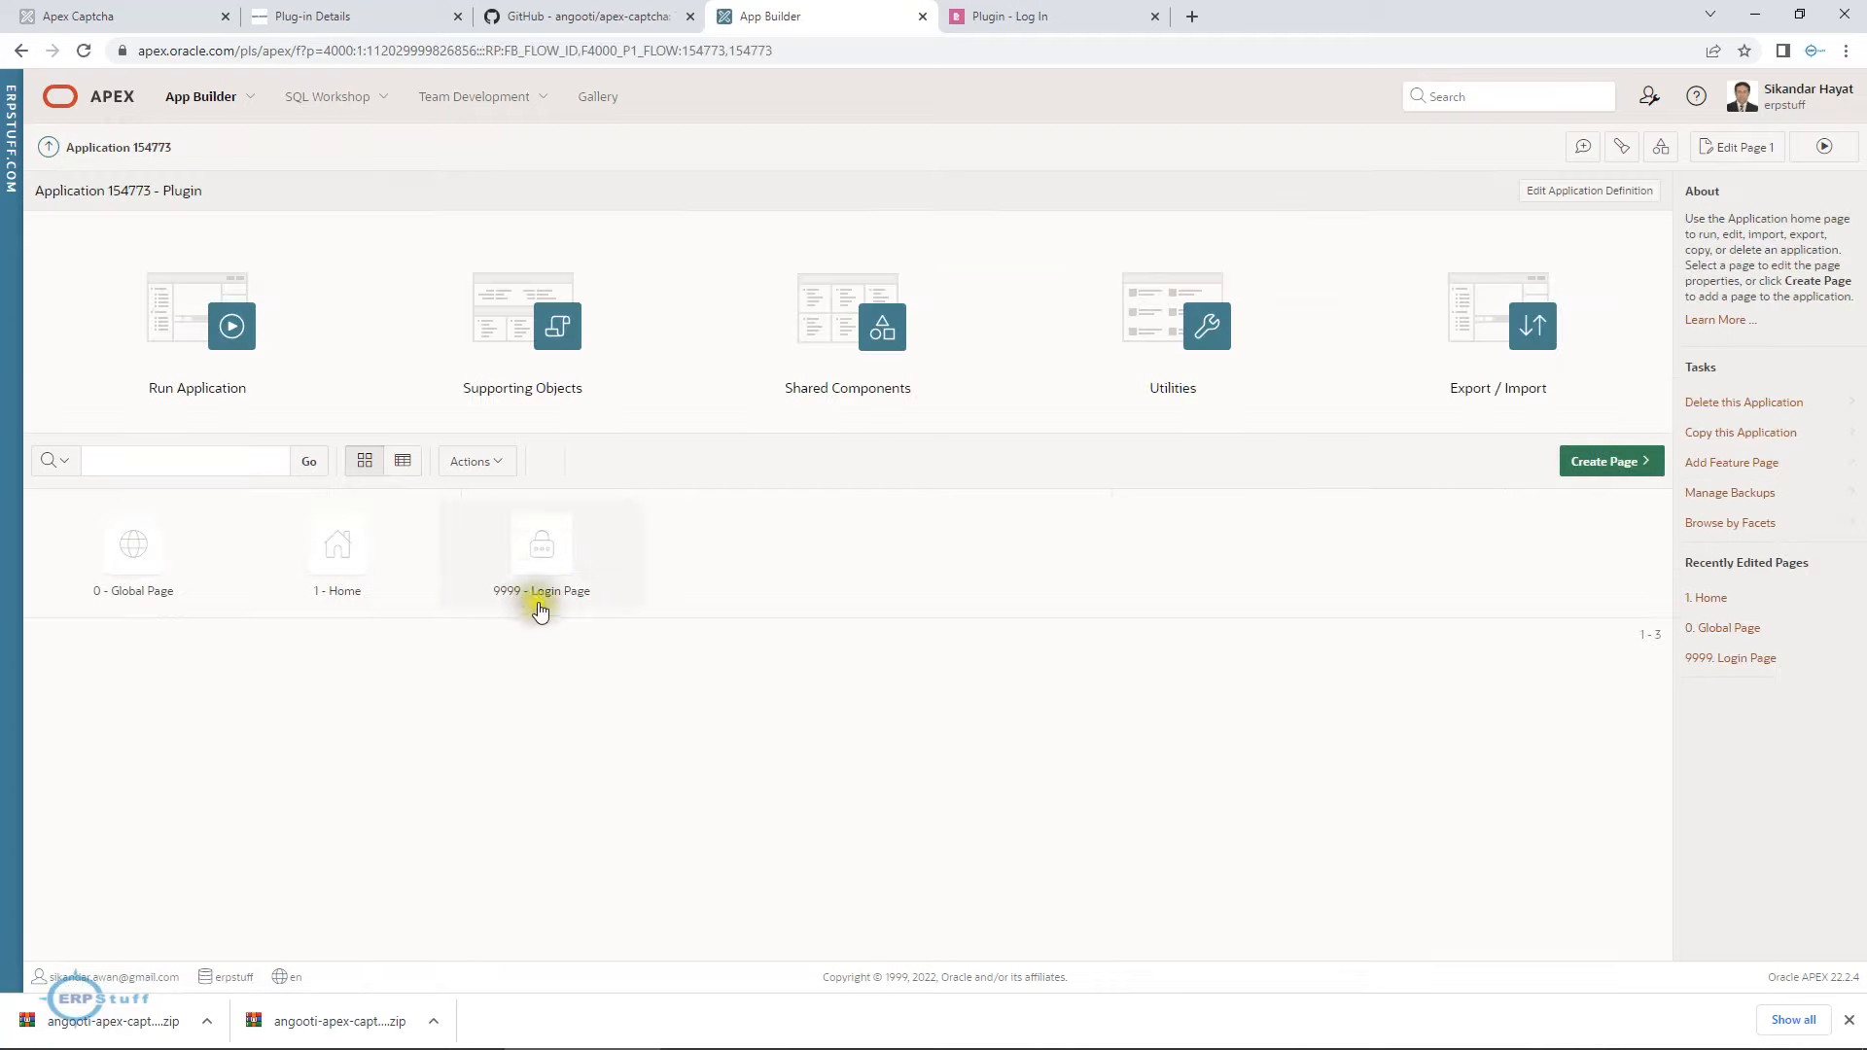
left_click(546, 571)
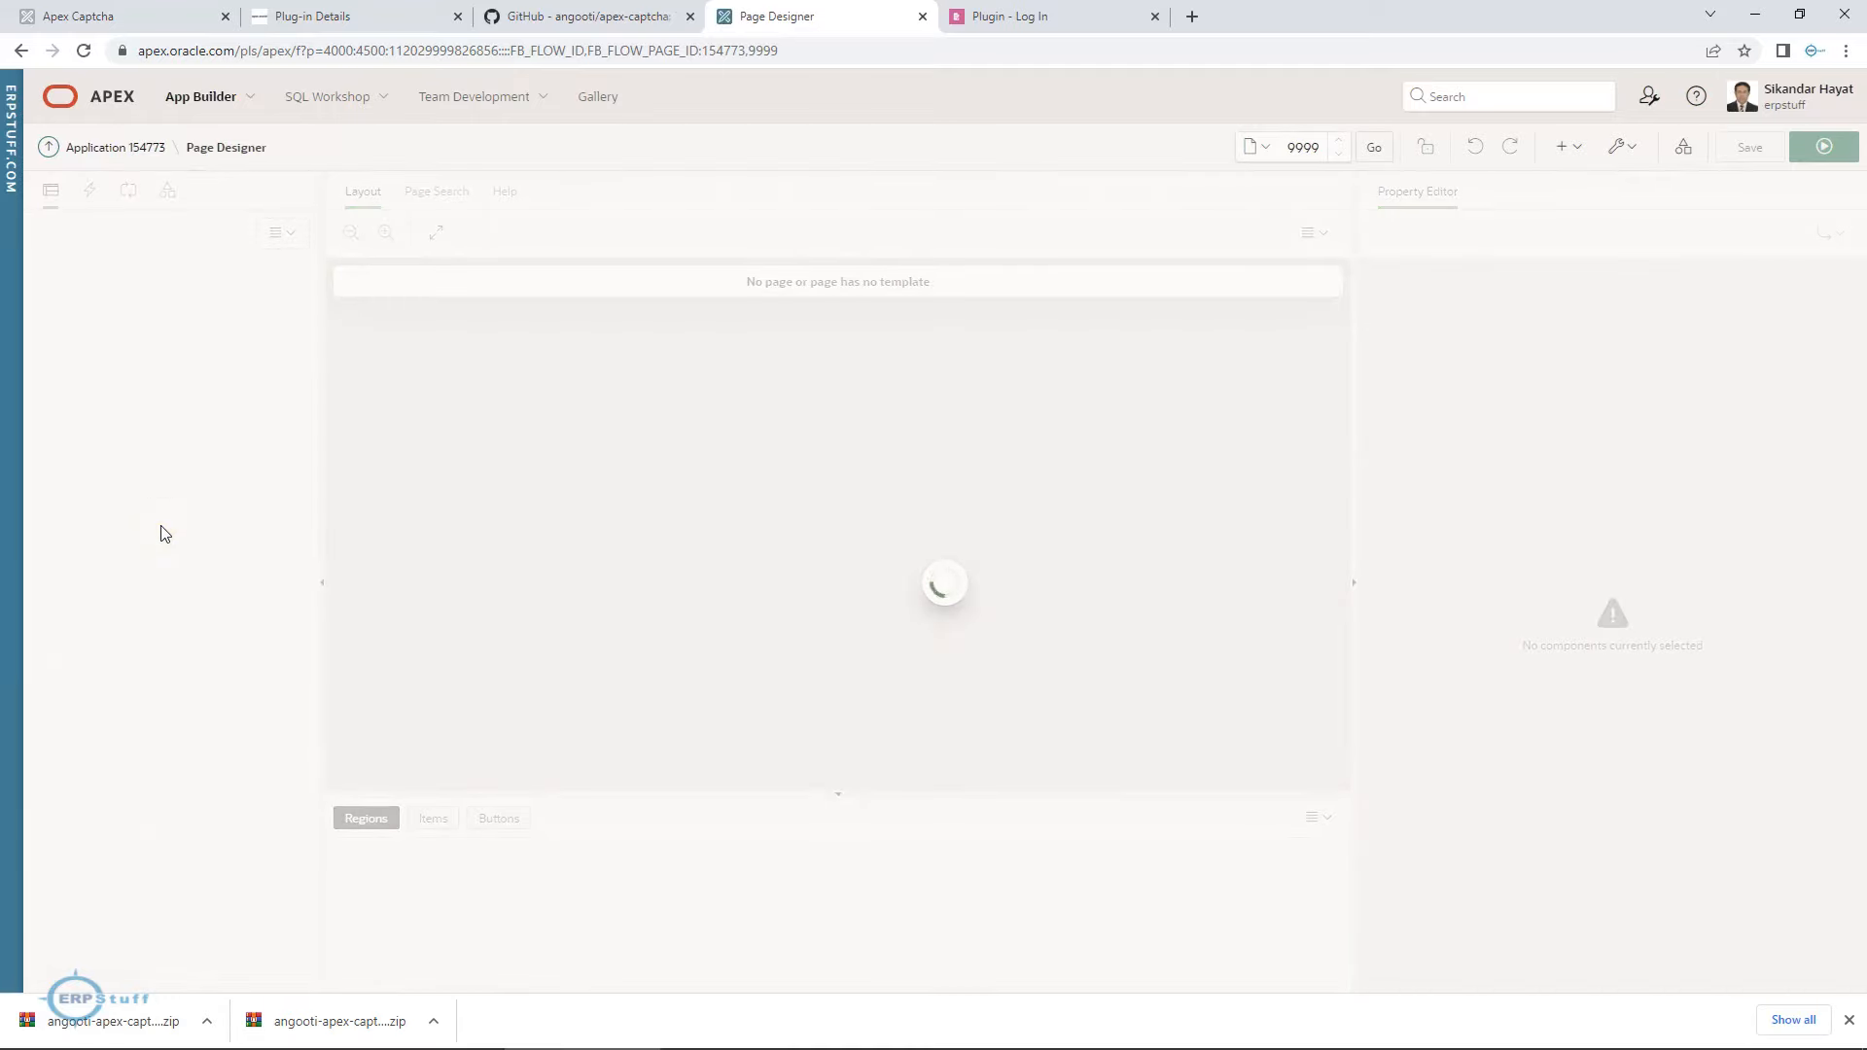
left_click(122, 340)
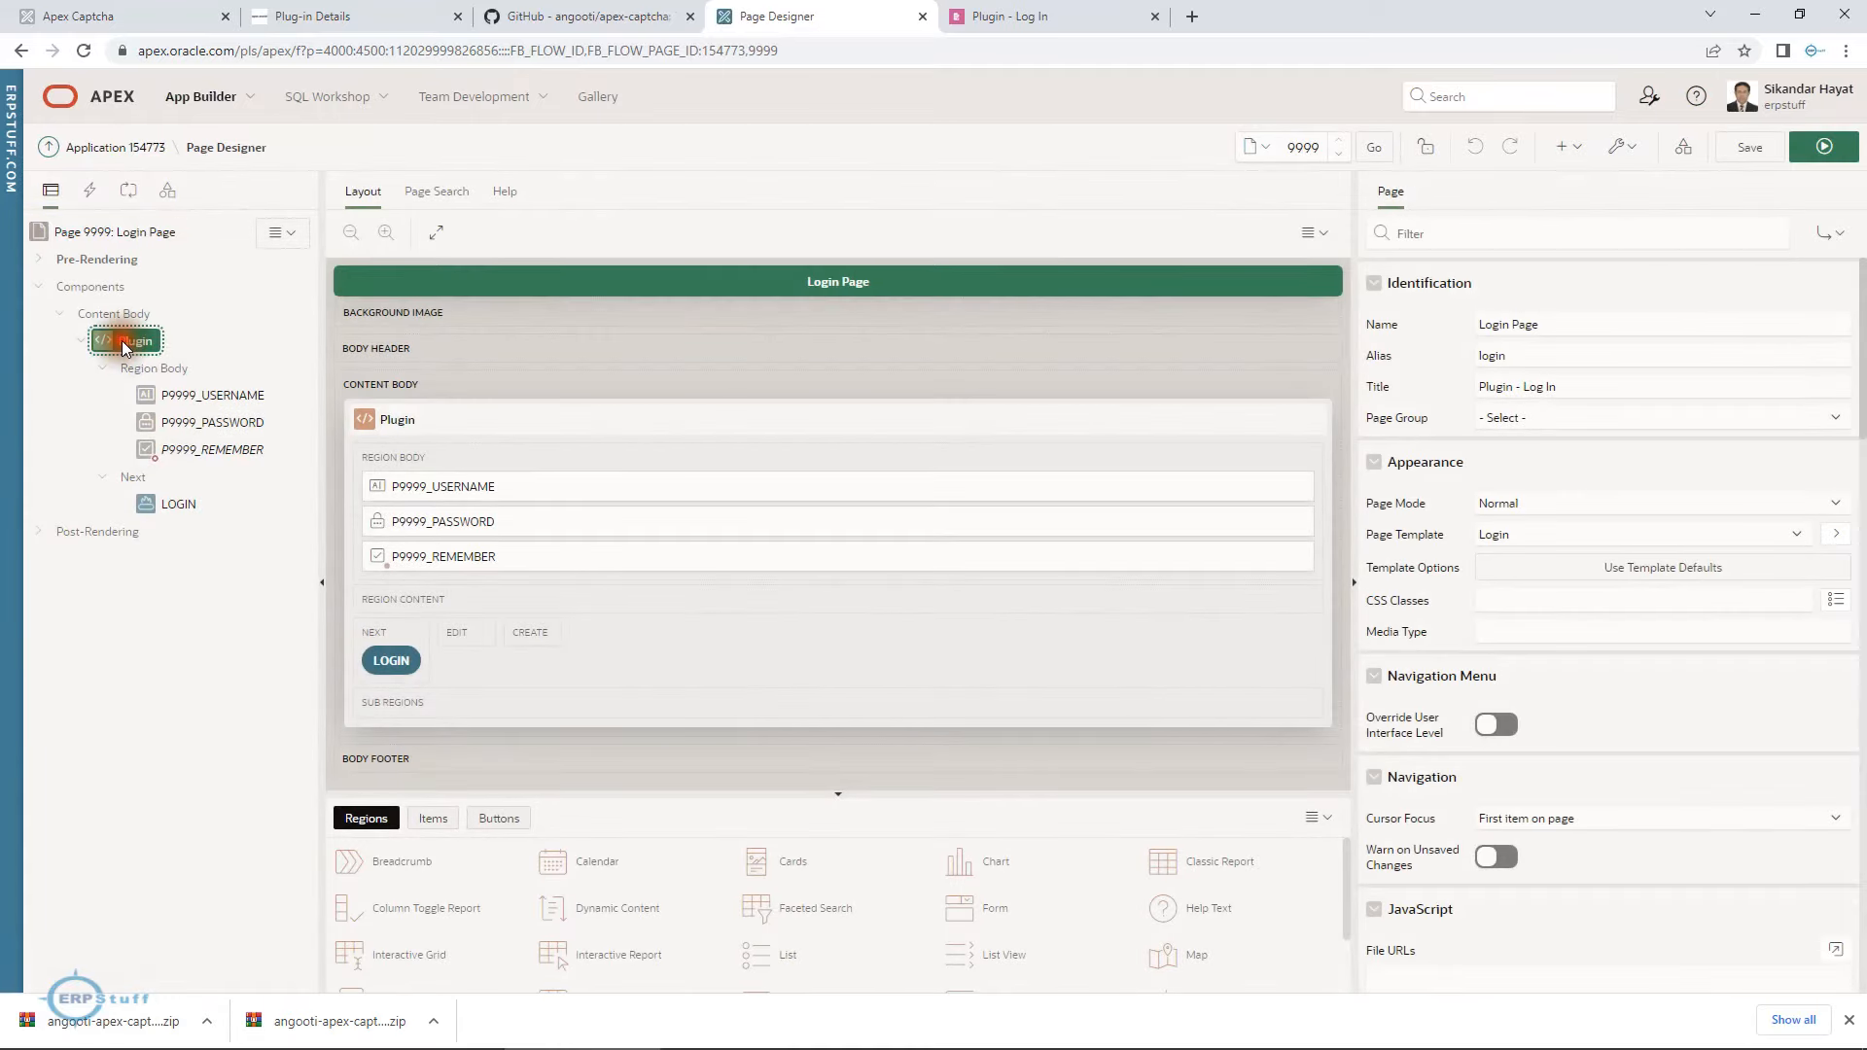
right_click(123, 341)
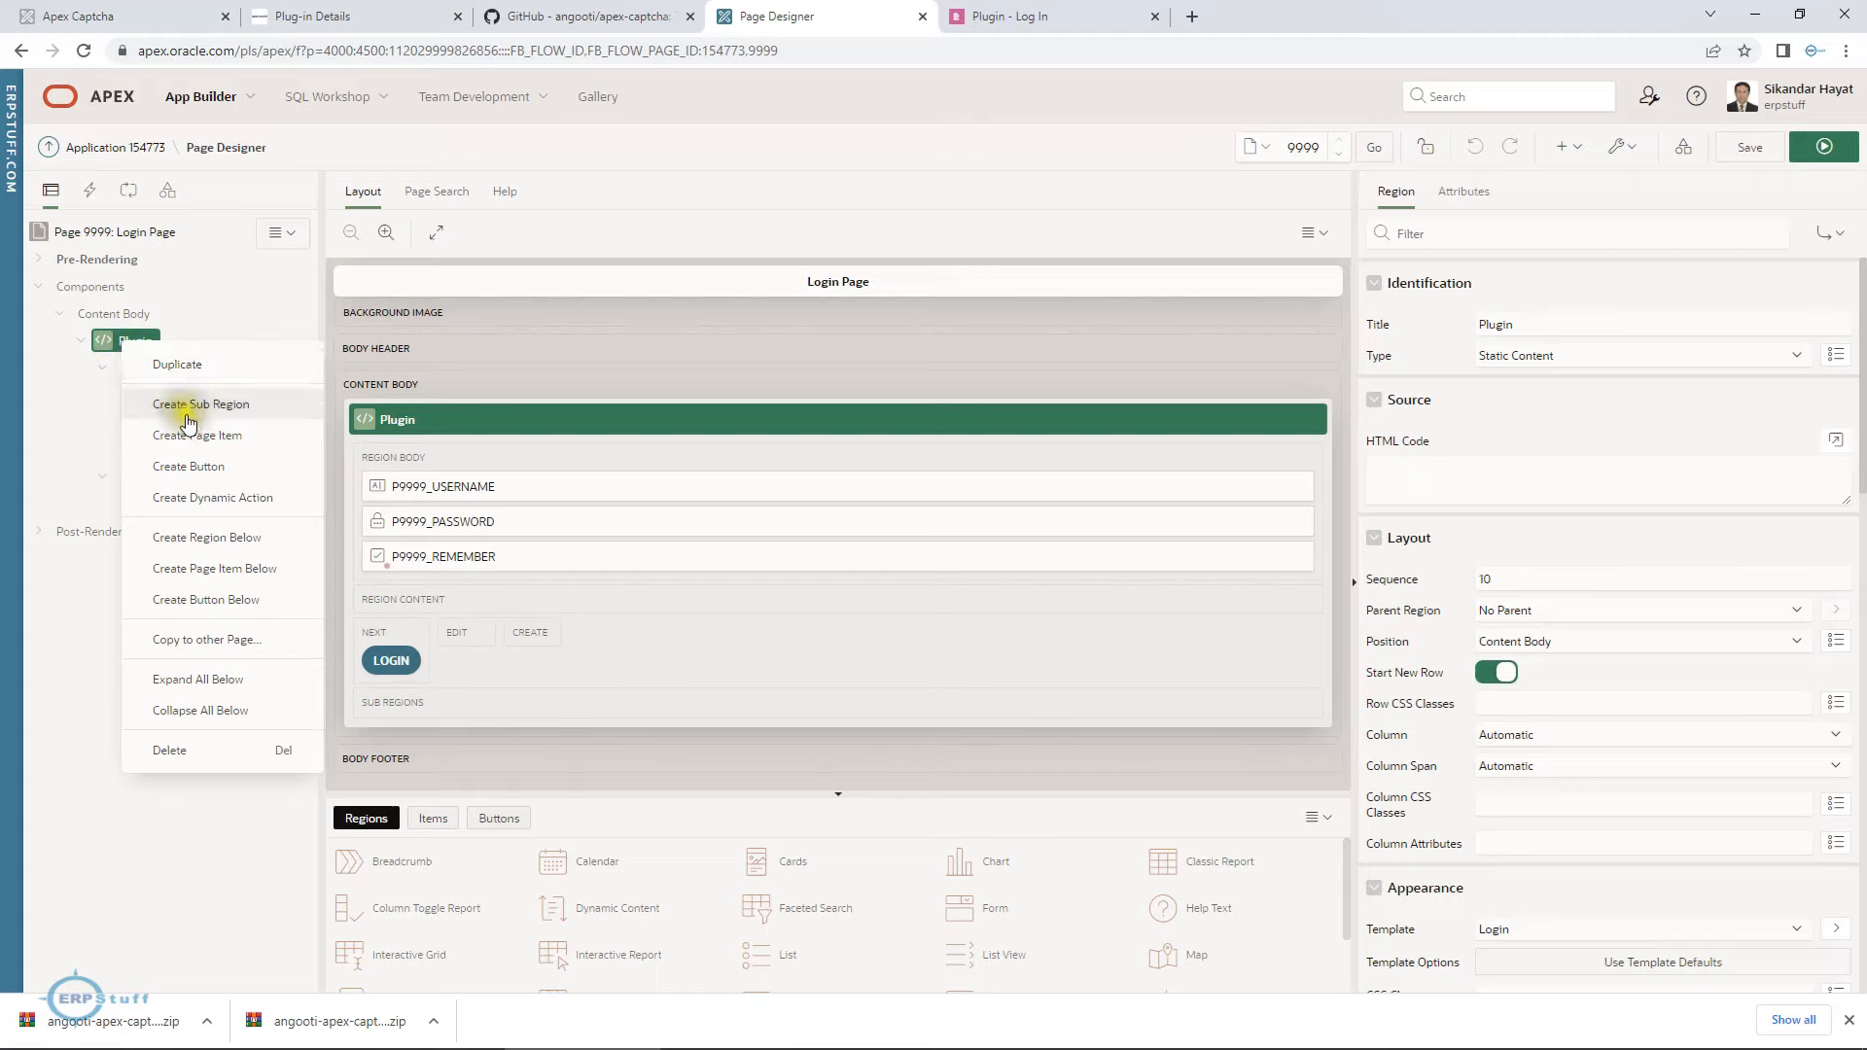
left_click(215, 437)
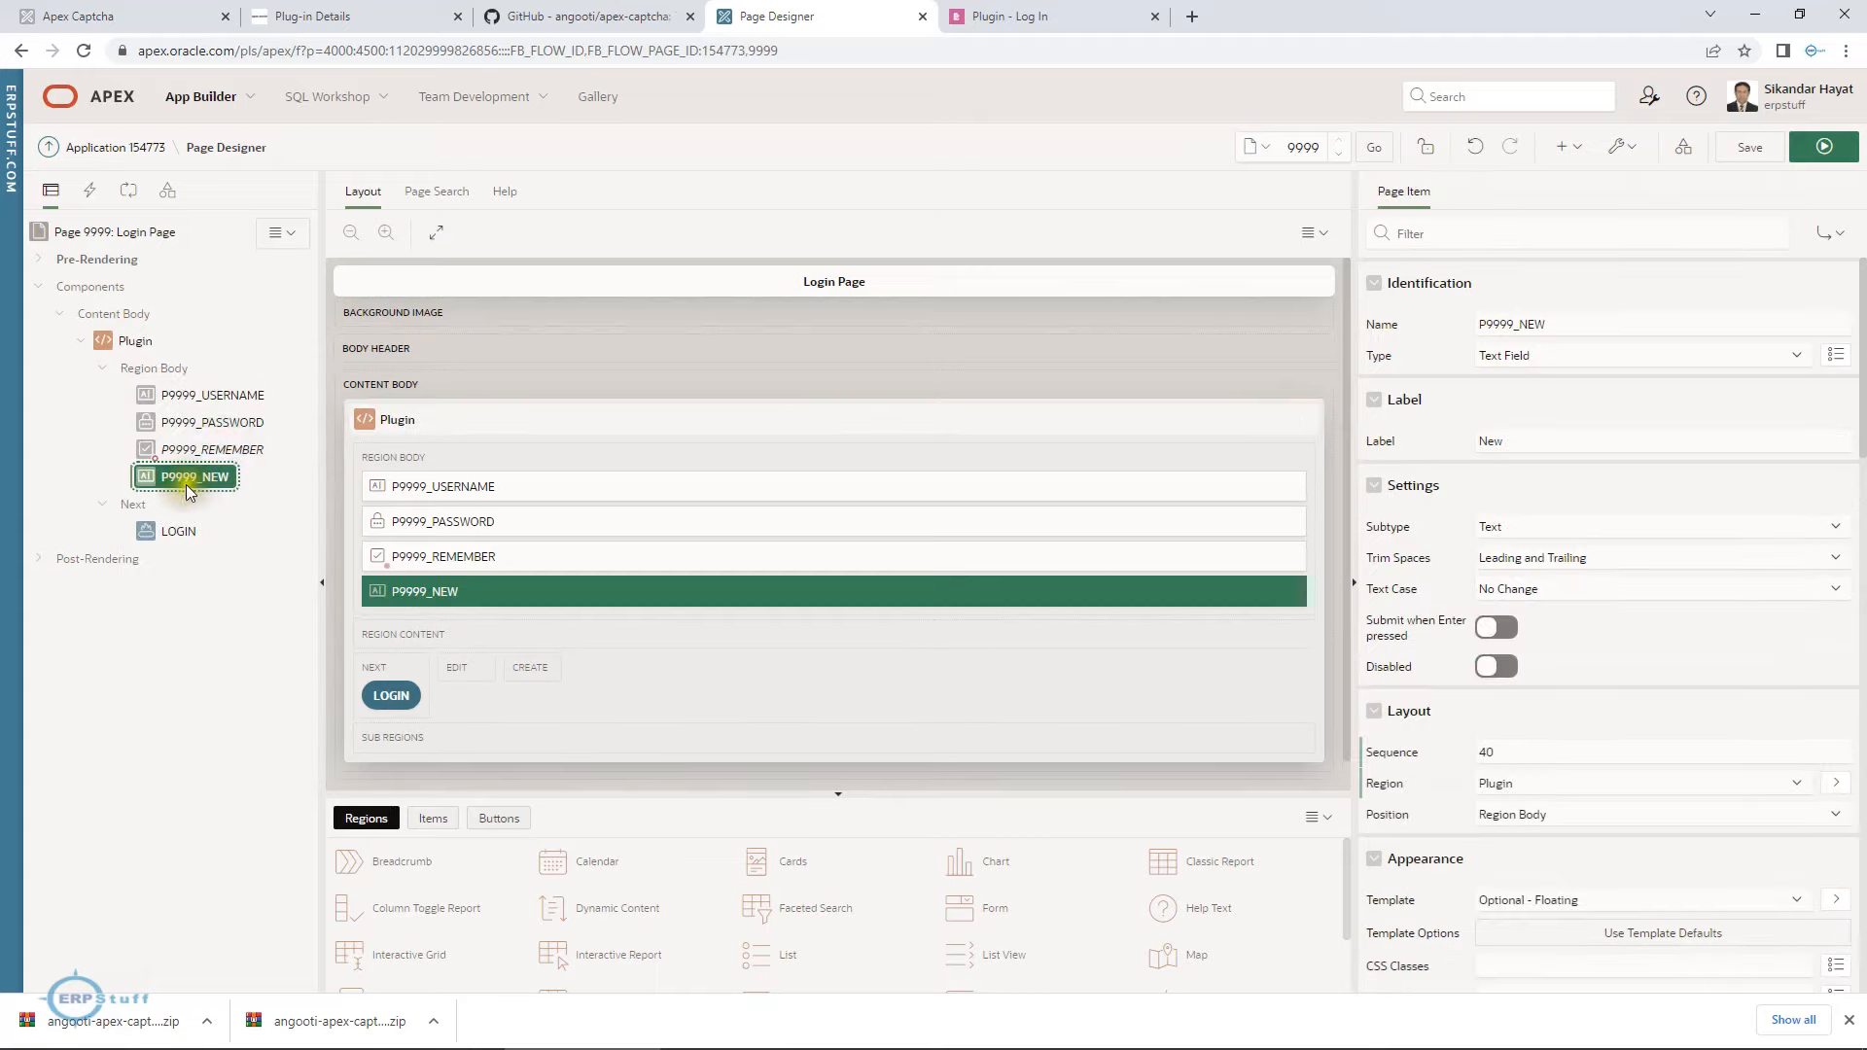
Move the new page item above P9999_REMEMBER in the Plugin region and rename it P9999_CAPTCHA.
left_click_drag(189, 477, 191, 445)
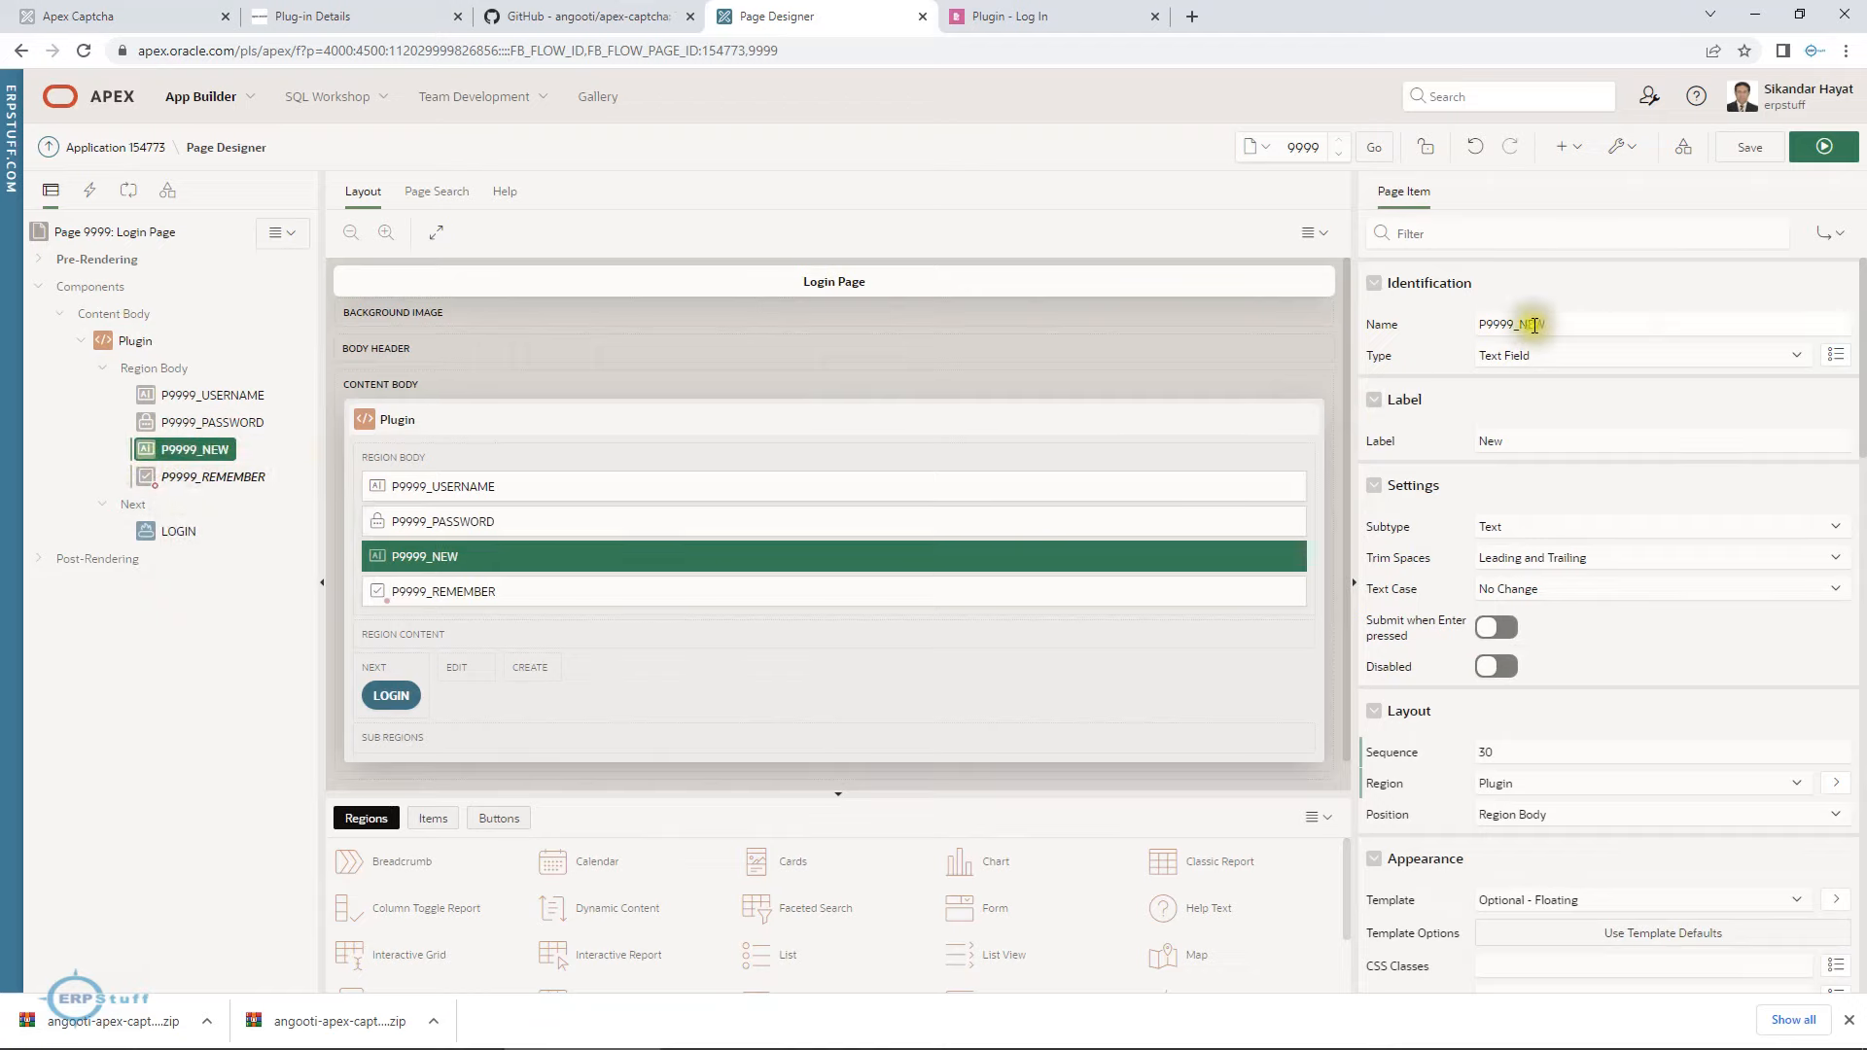
left_click_drag(1519, 324, 1660, 315)
key("BackSpace")
type("CAPTCHA")
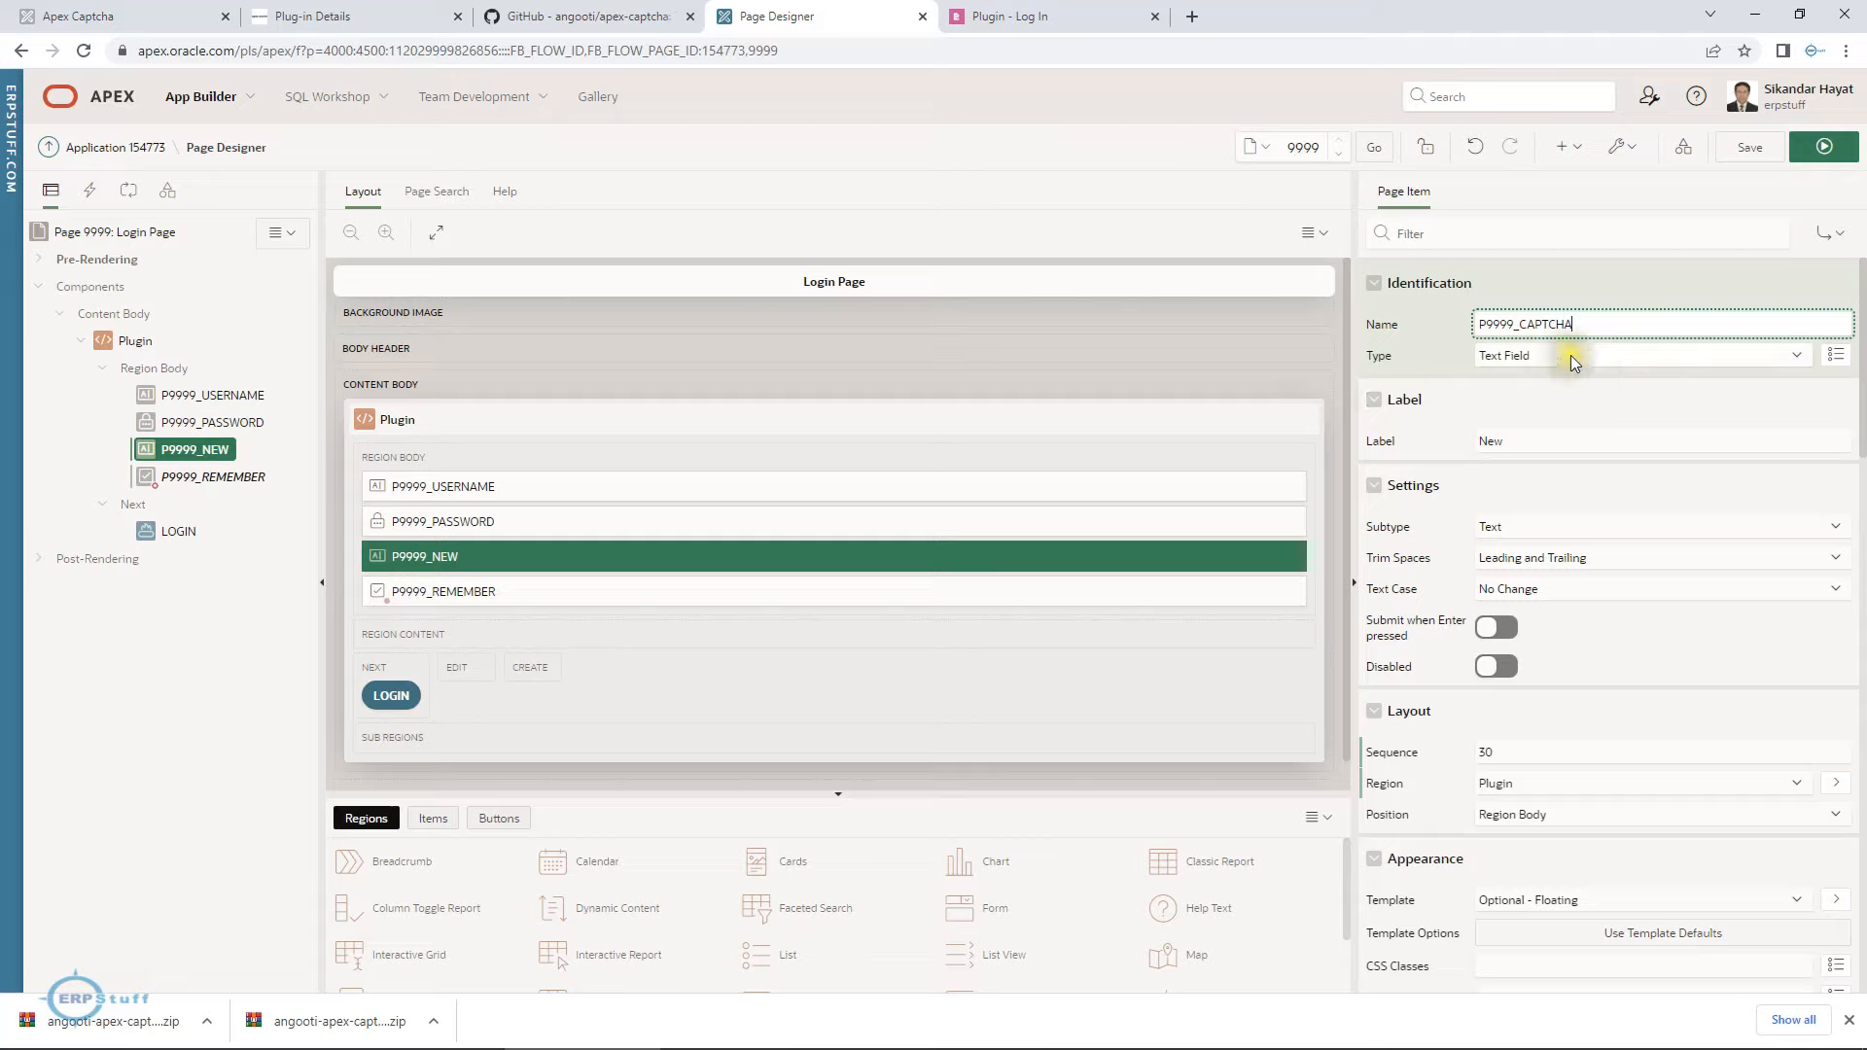
left_click(1397, 365)
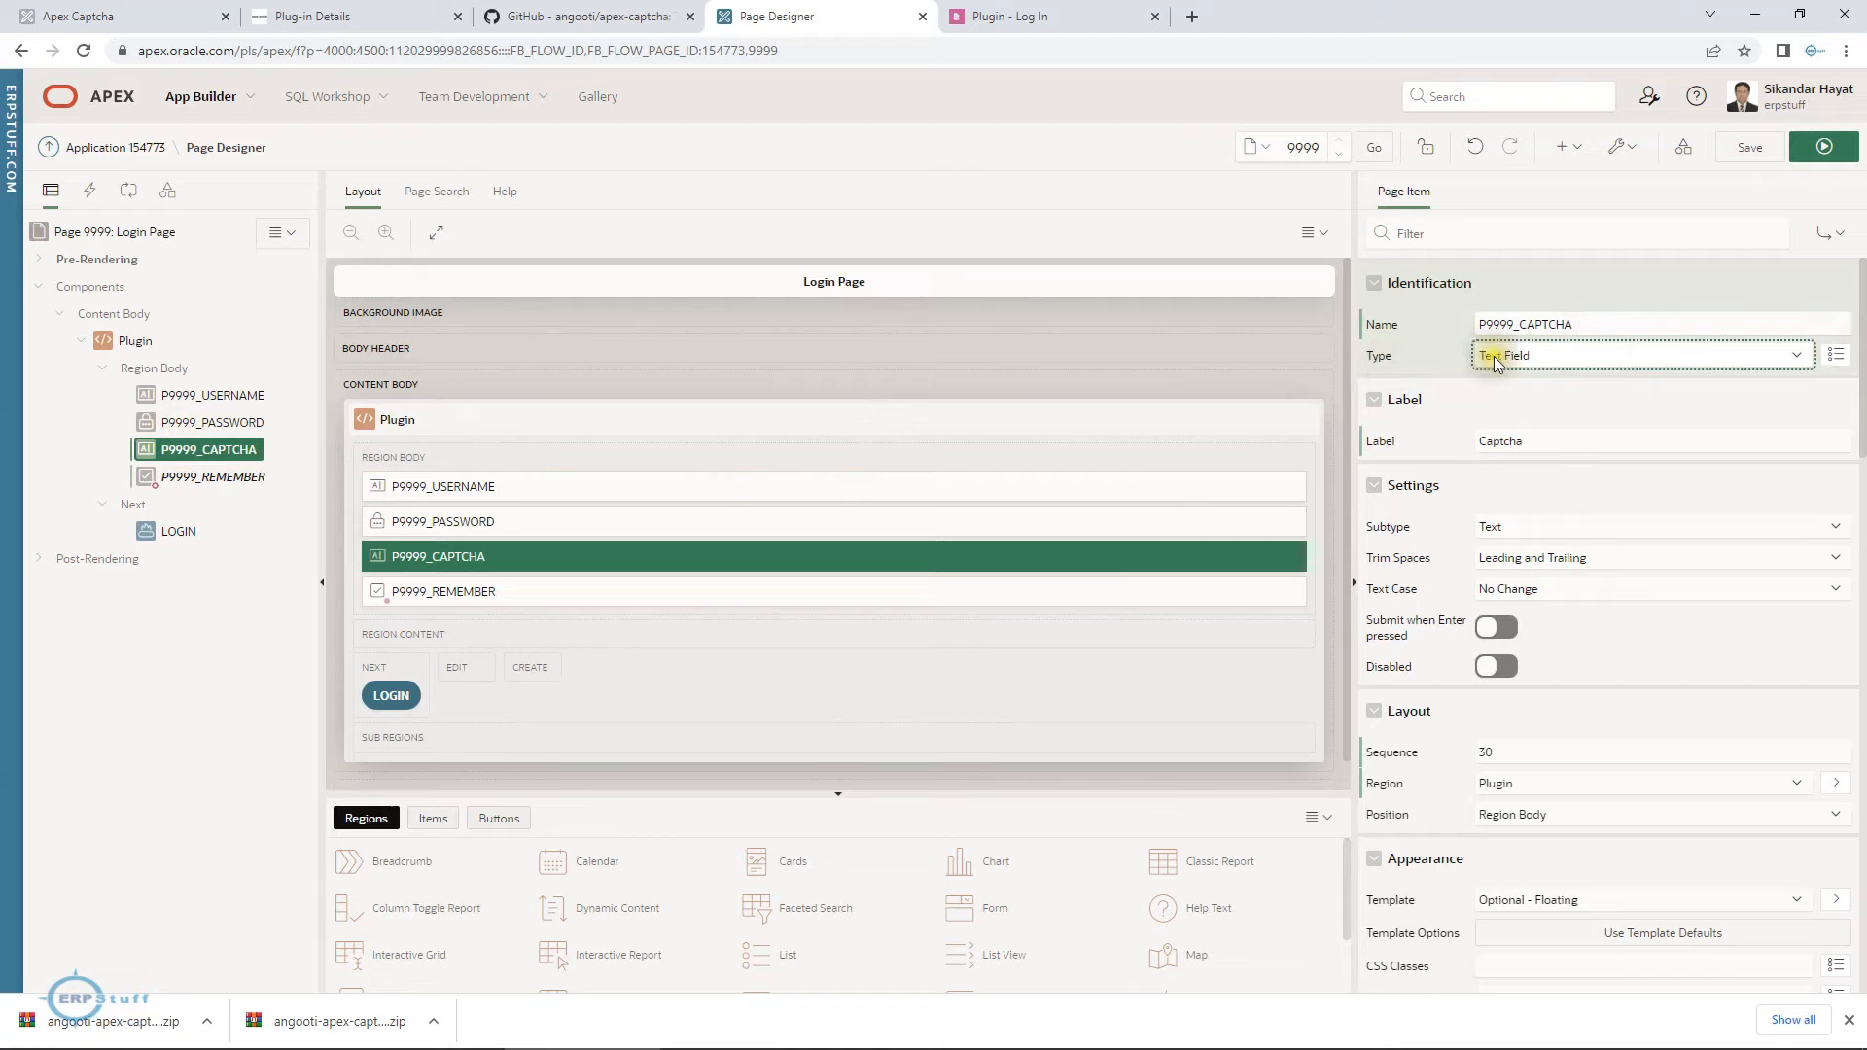
Change the P9999_CAPTCHA item's type to Apex Captcha [Plug-In].
left_click(1548, 356)
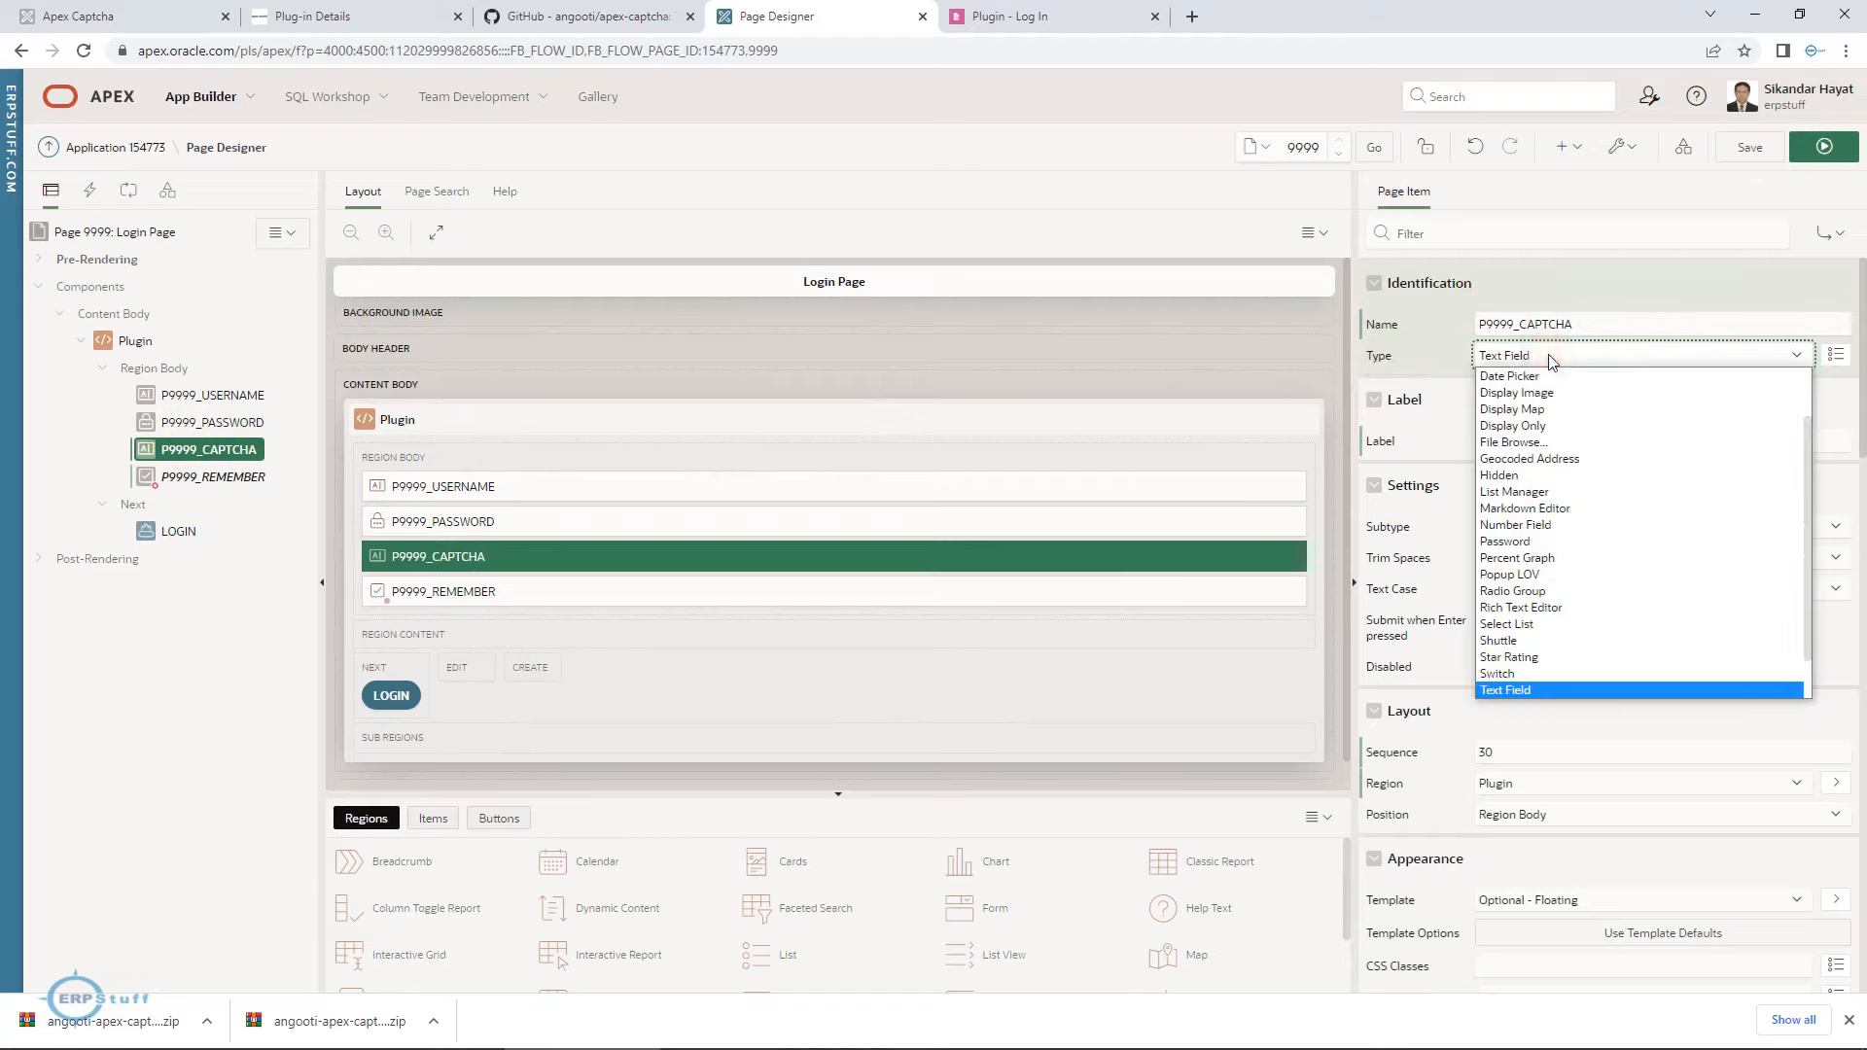
scroll(1566, 432, "up", 2)
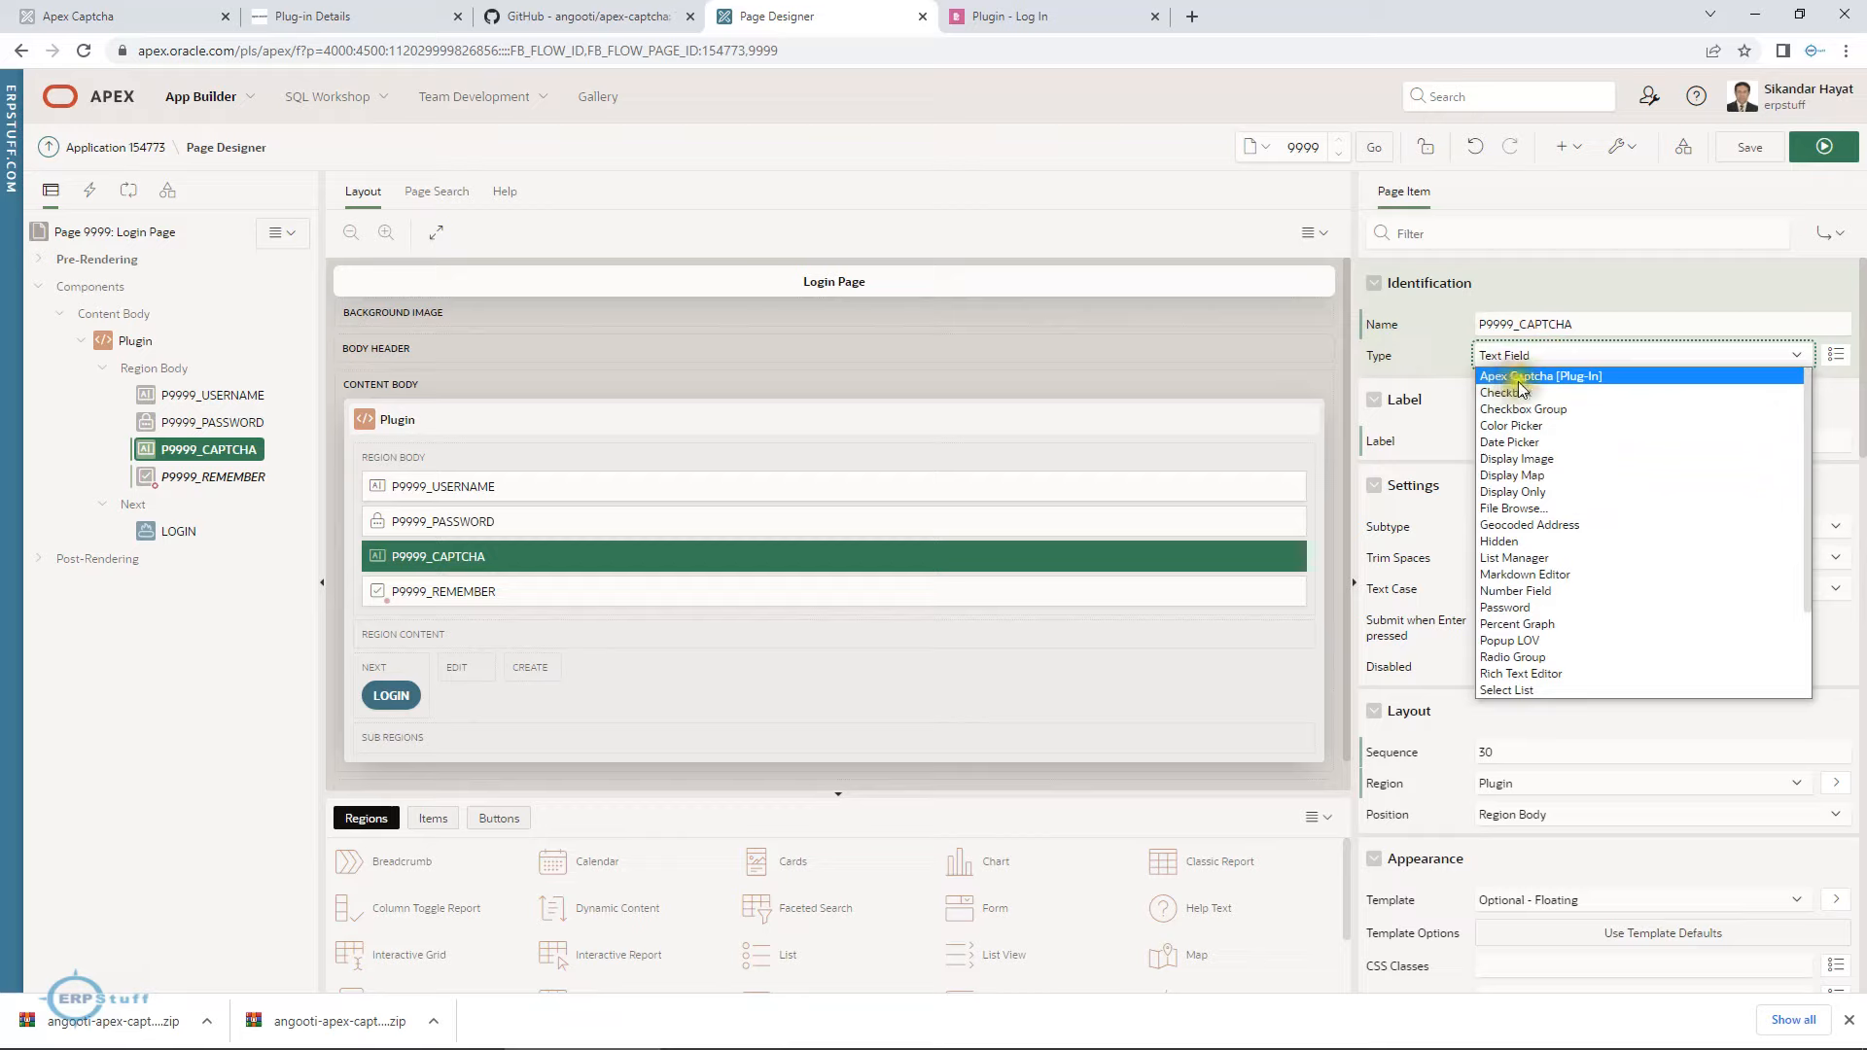
left_click(1595, 377)
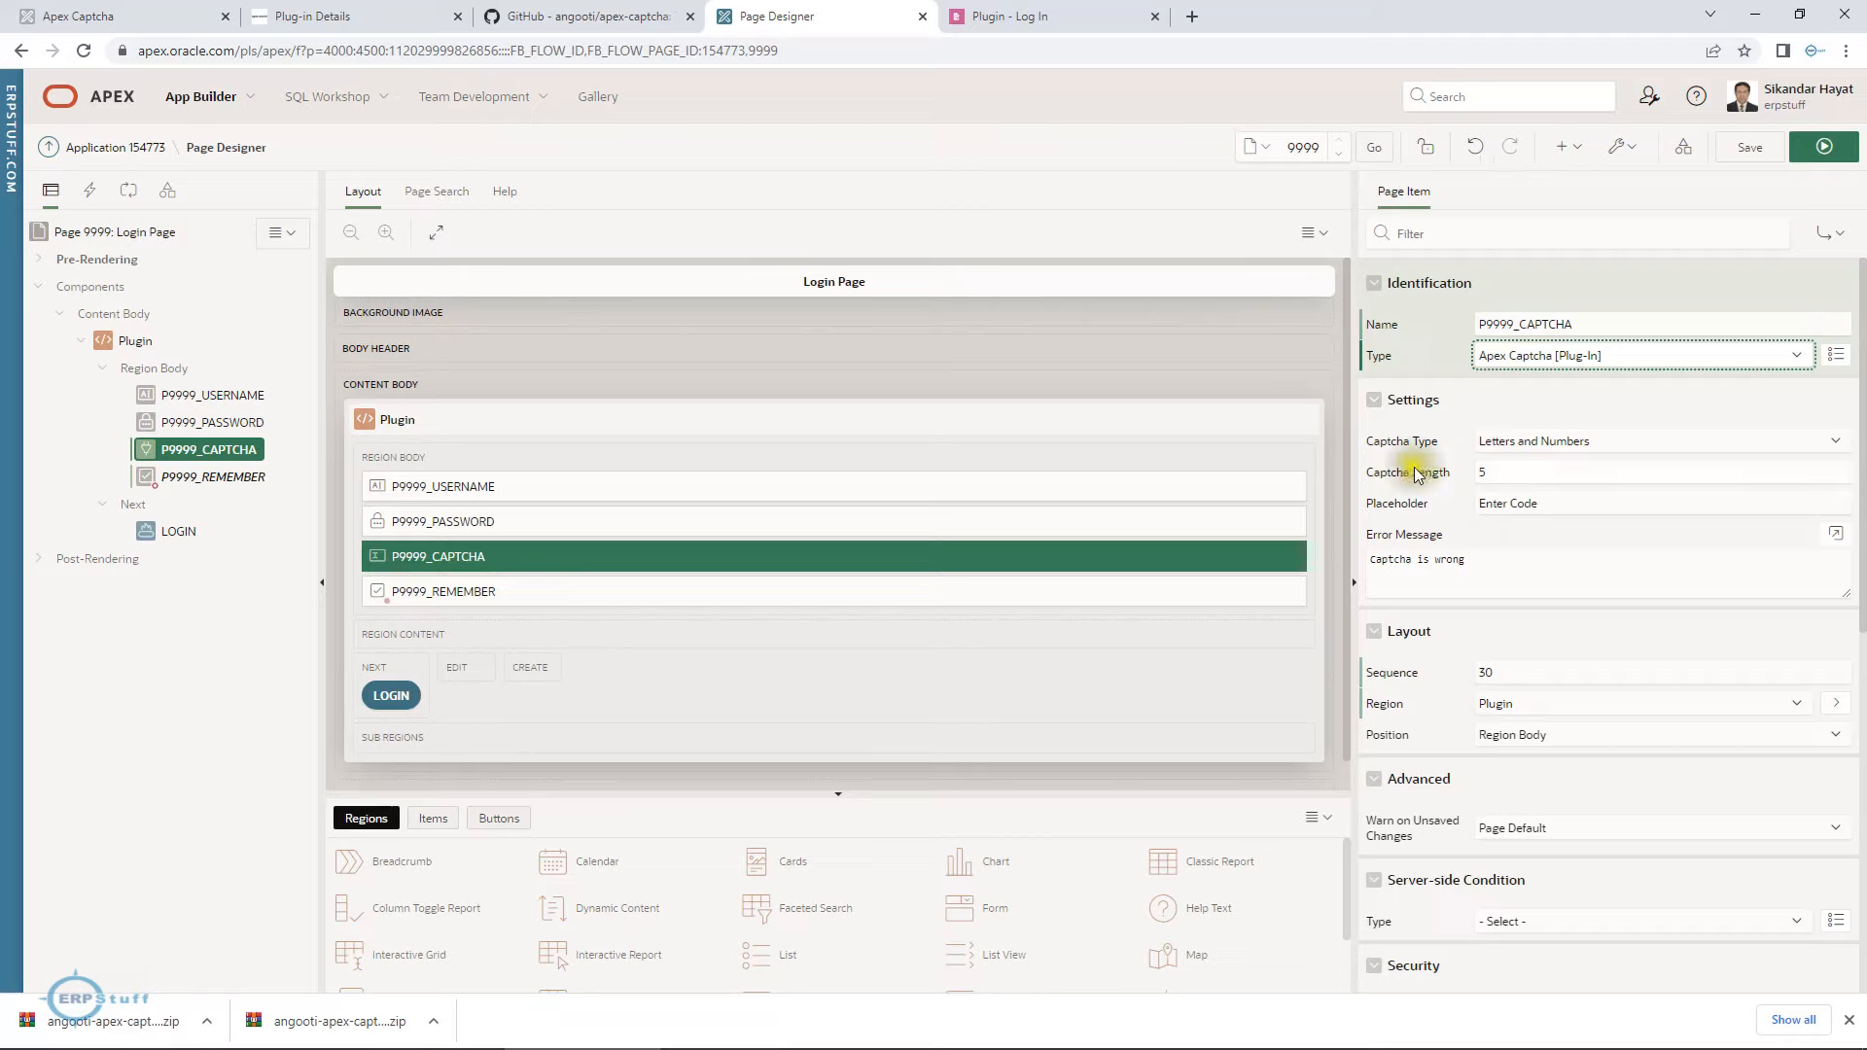
Review the captcha item's type options, length, placeholder and error message, and save and run the login page.
left_click(1508, 443)
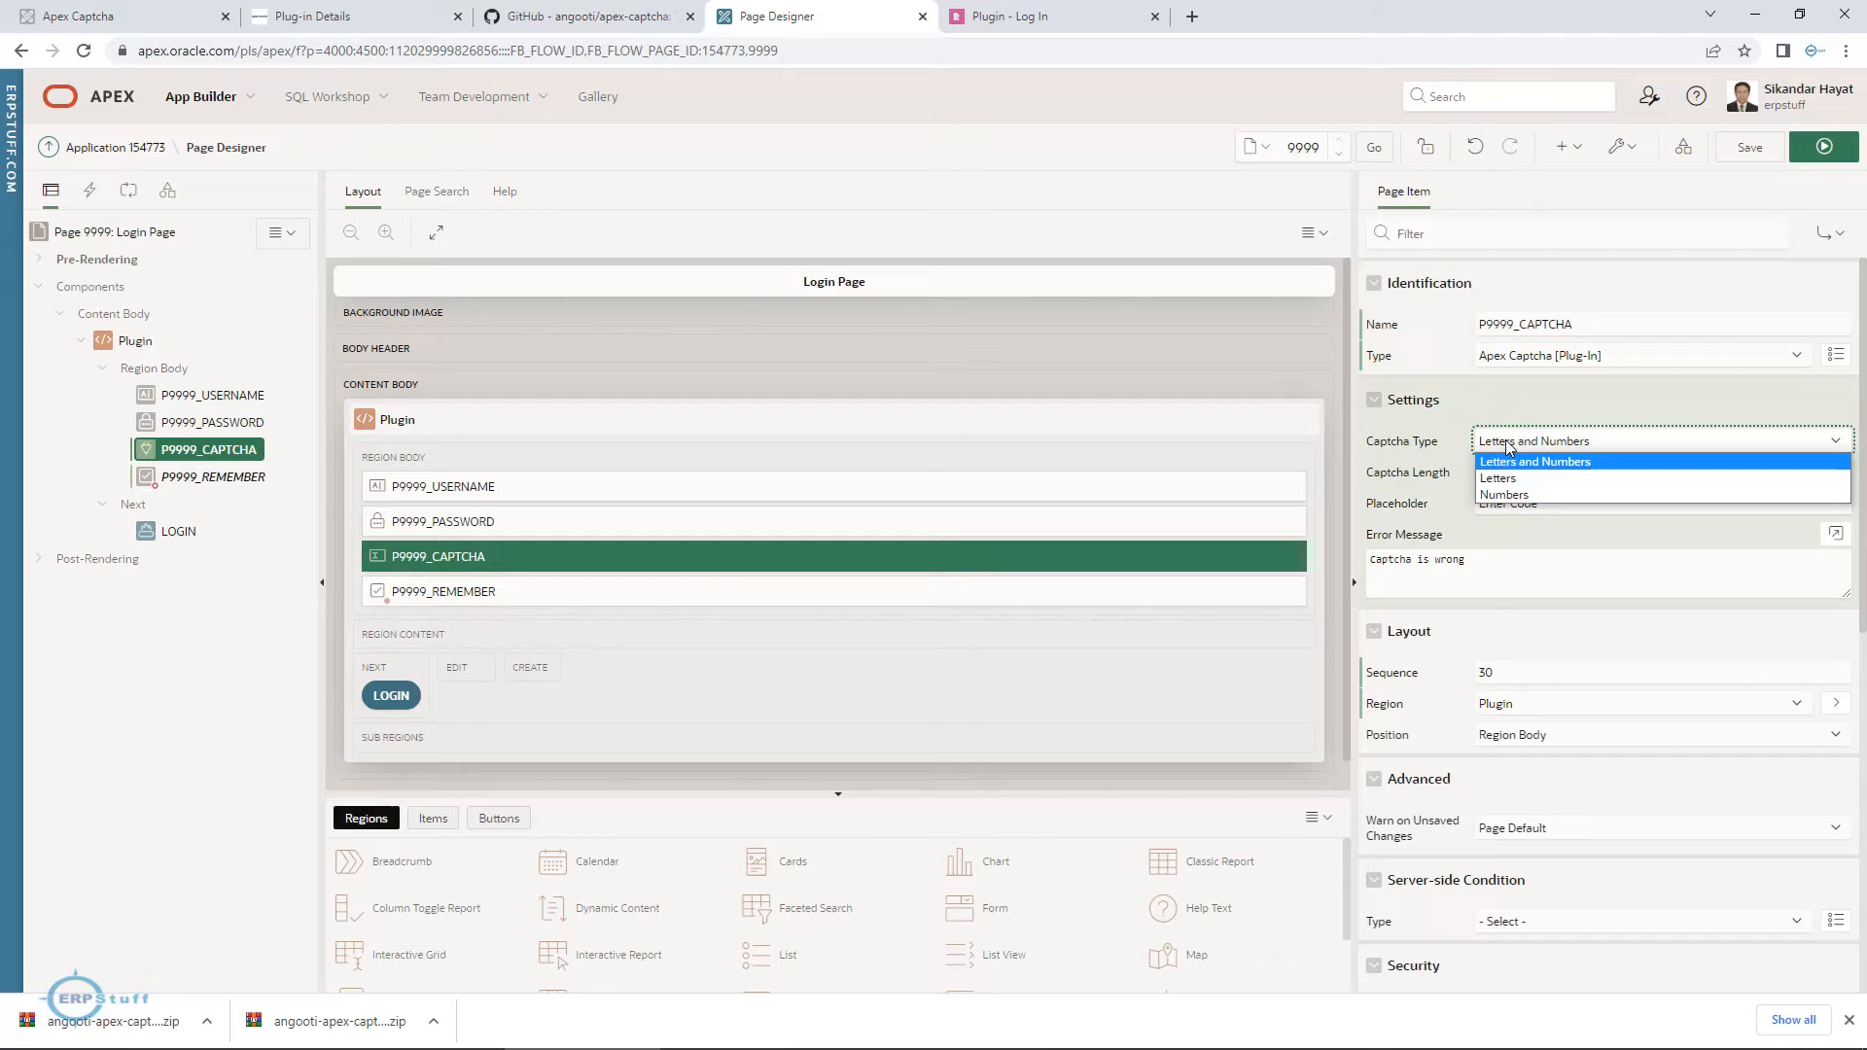
left_click(1505, 442)
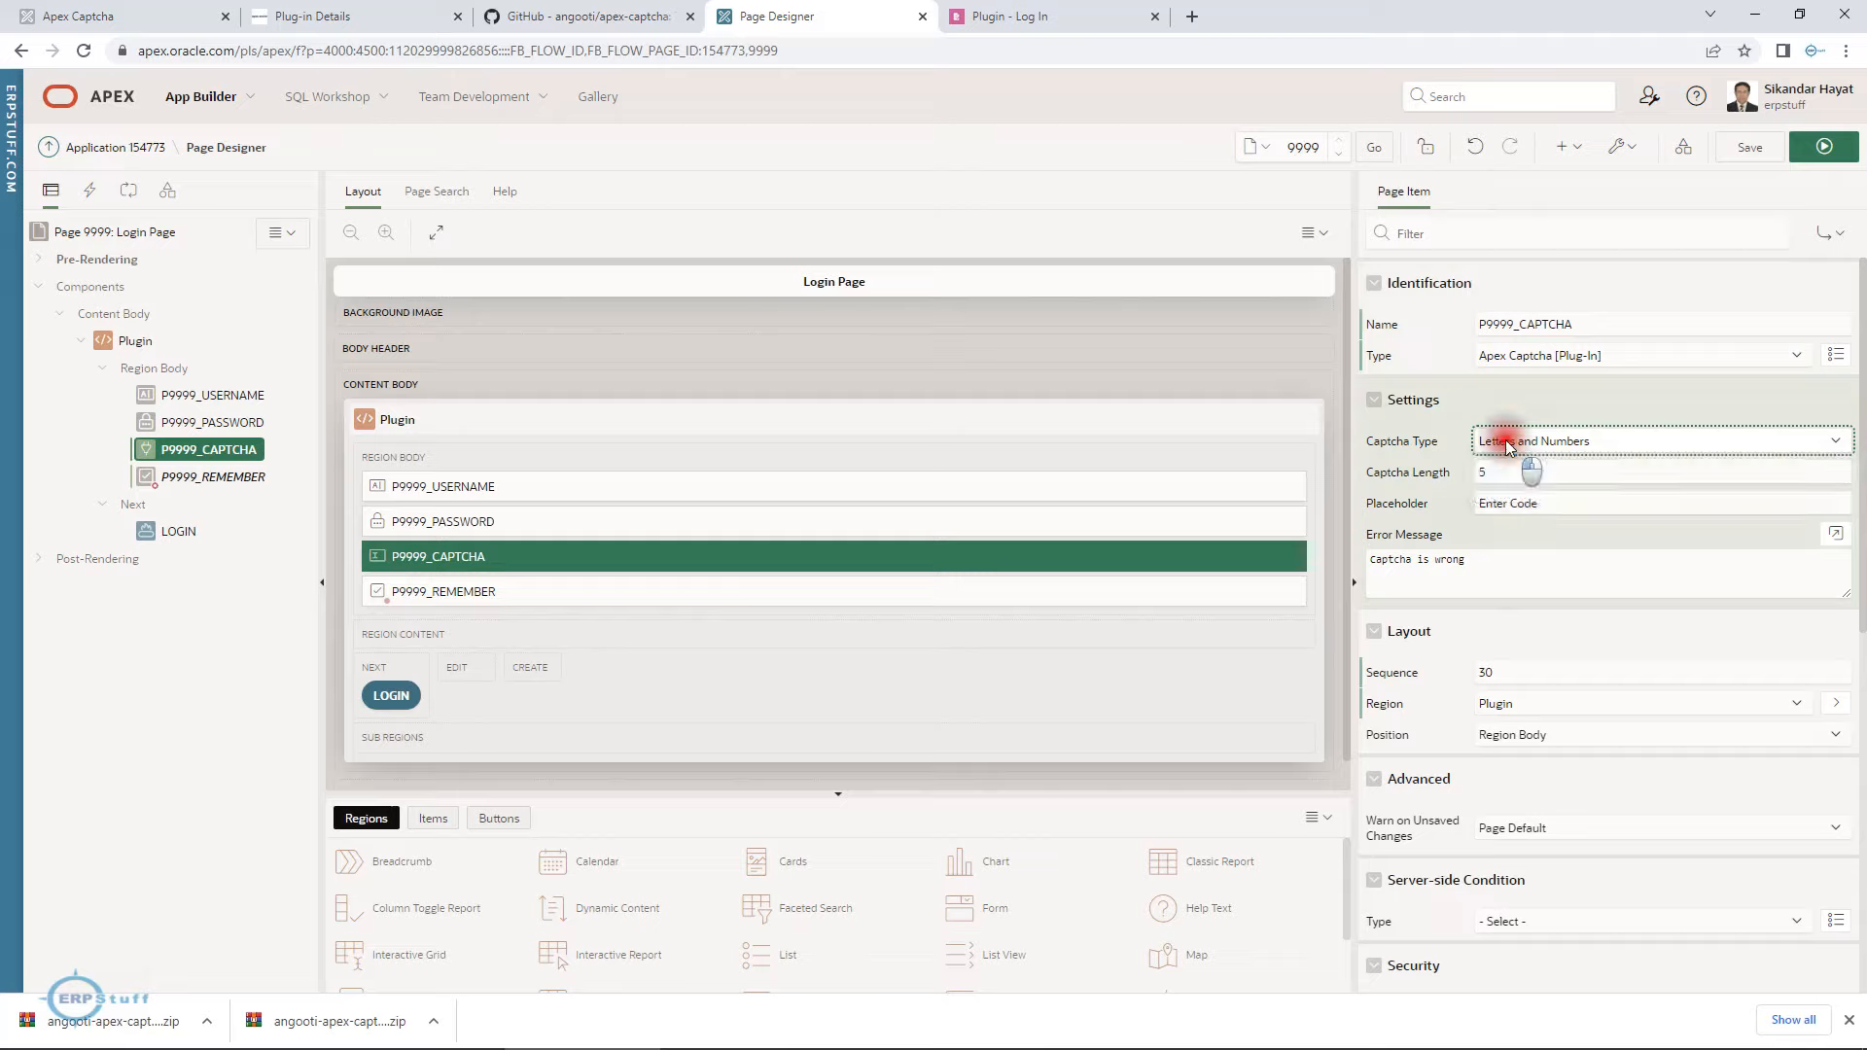
left_click(1499, 476)
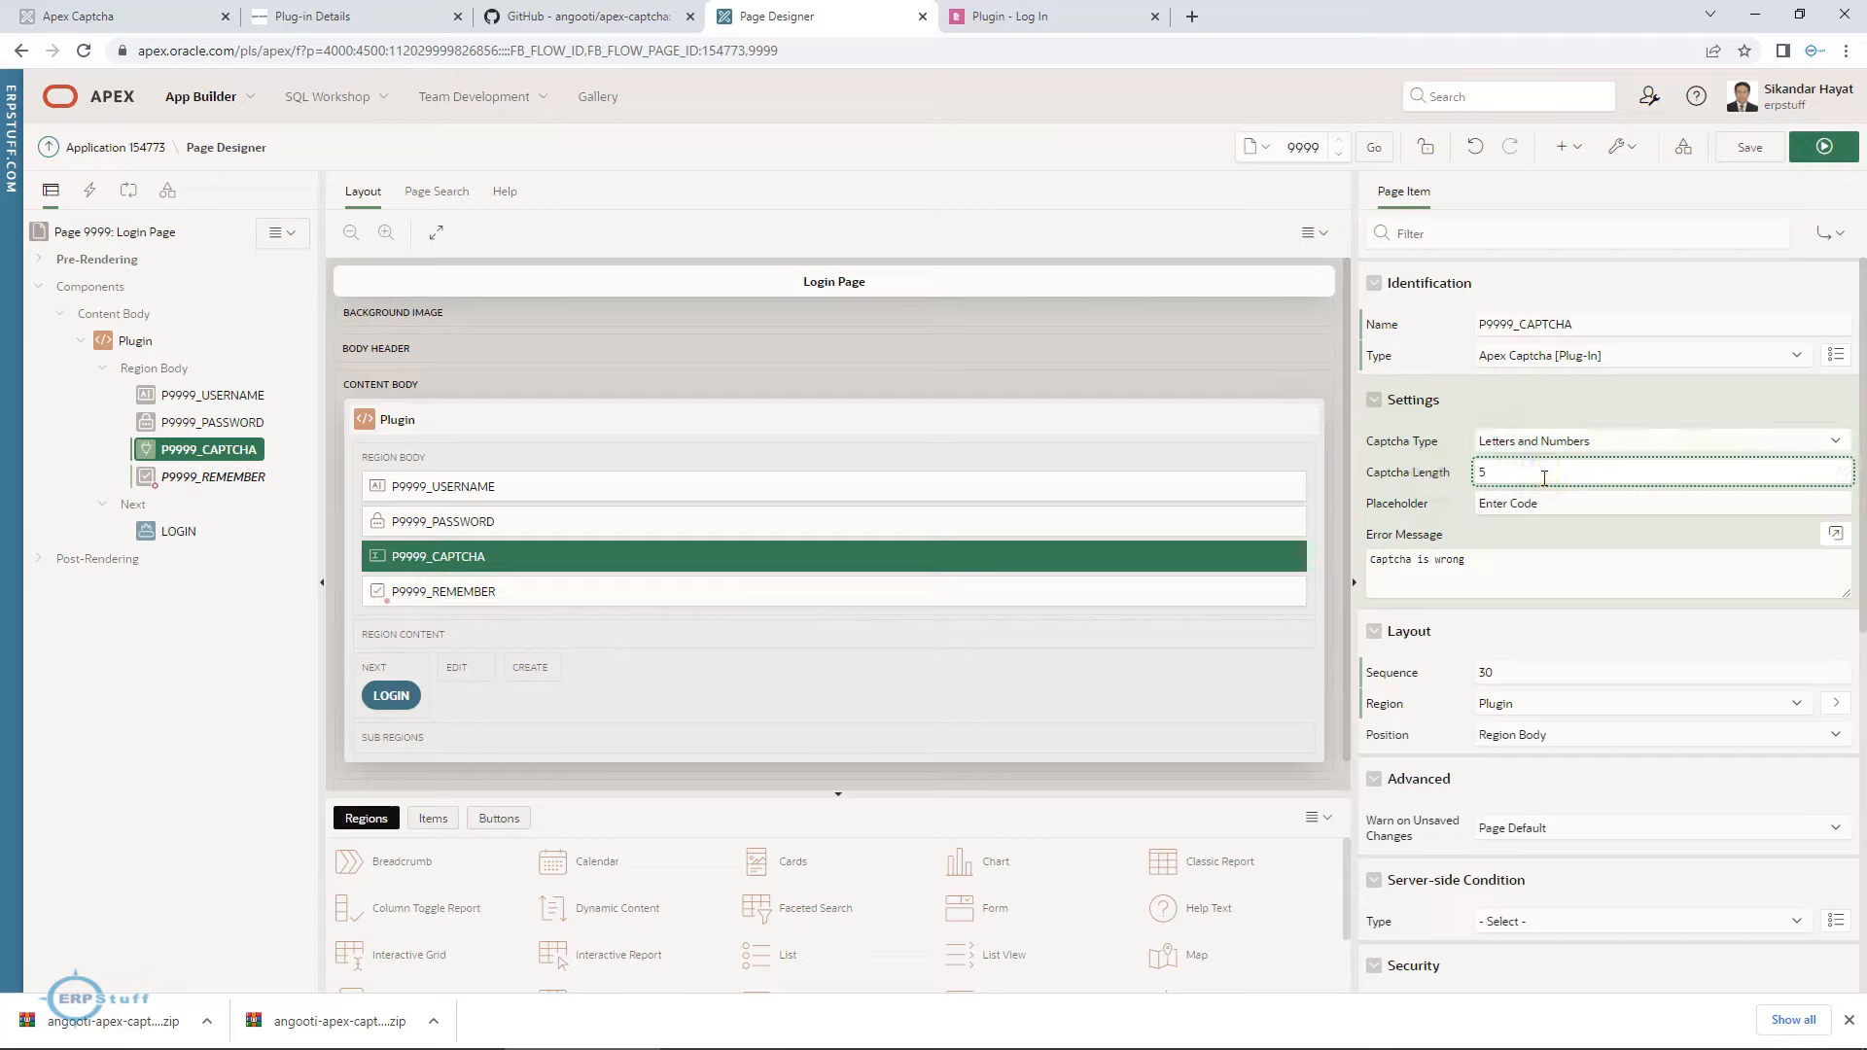
left_click(1535, 502)
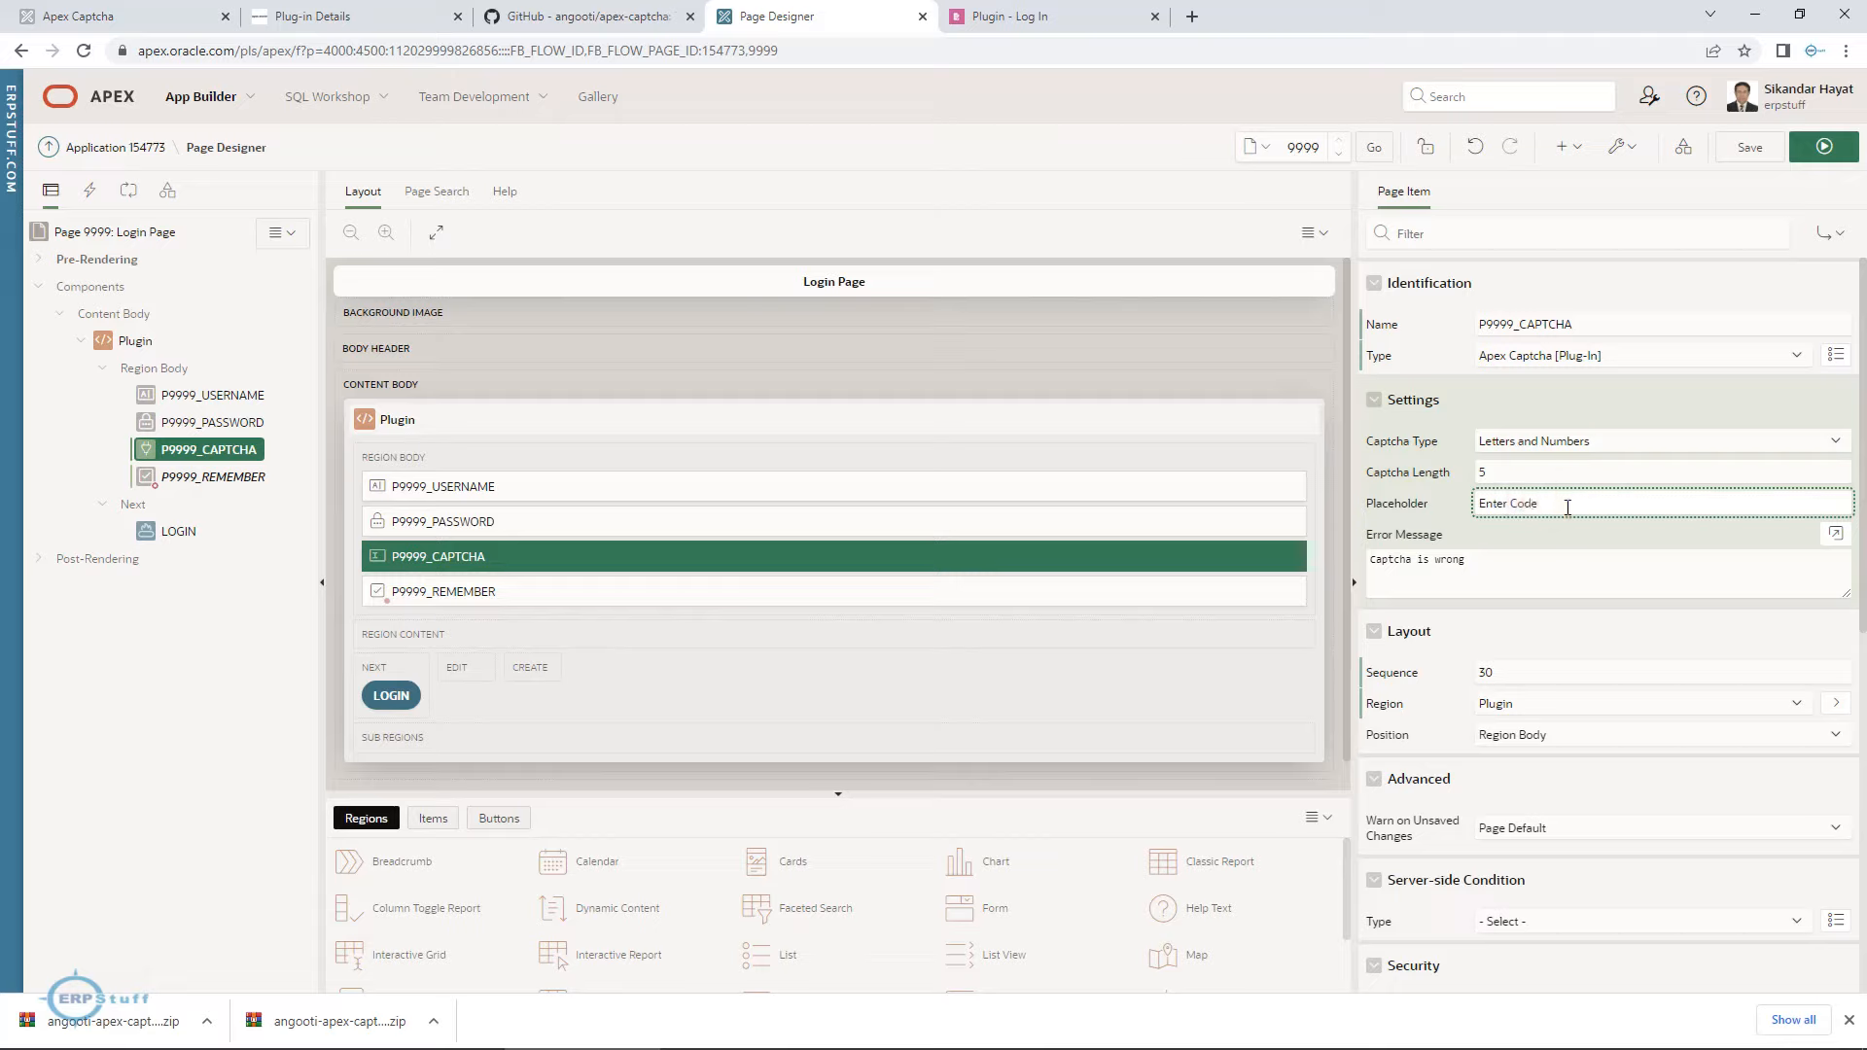
left_click(1511, 560)
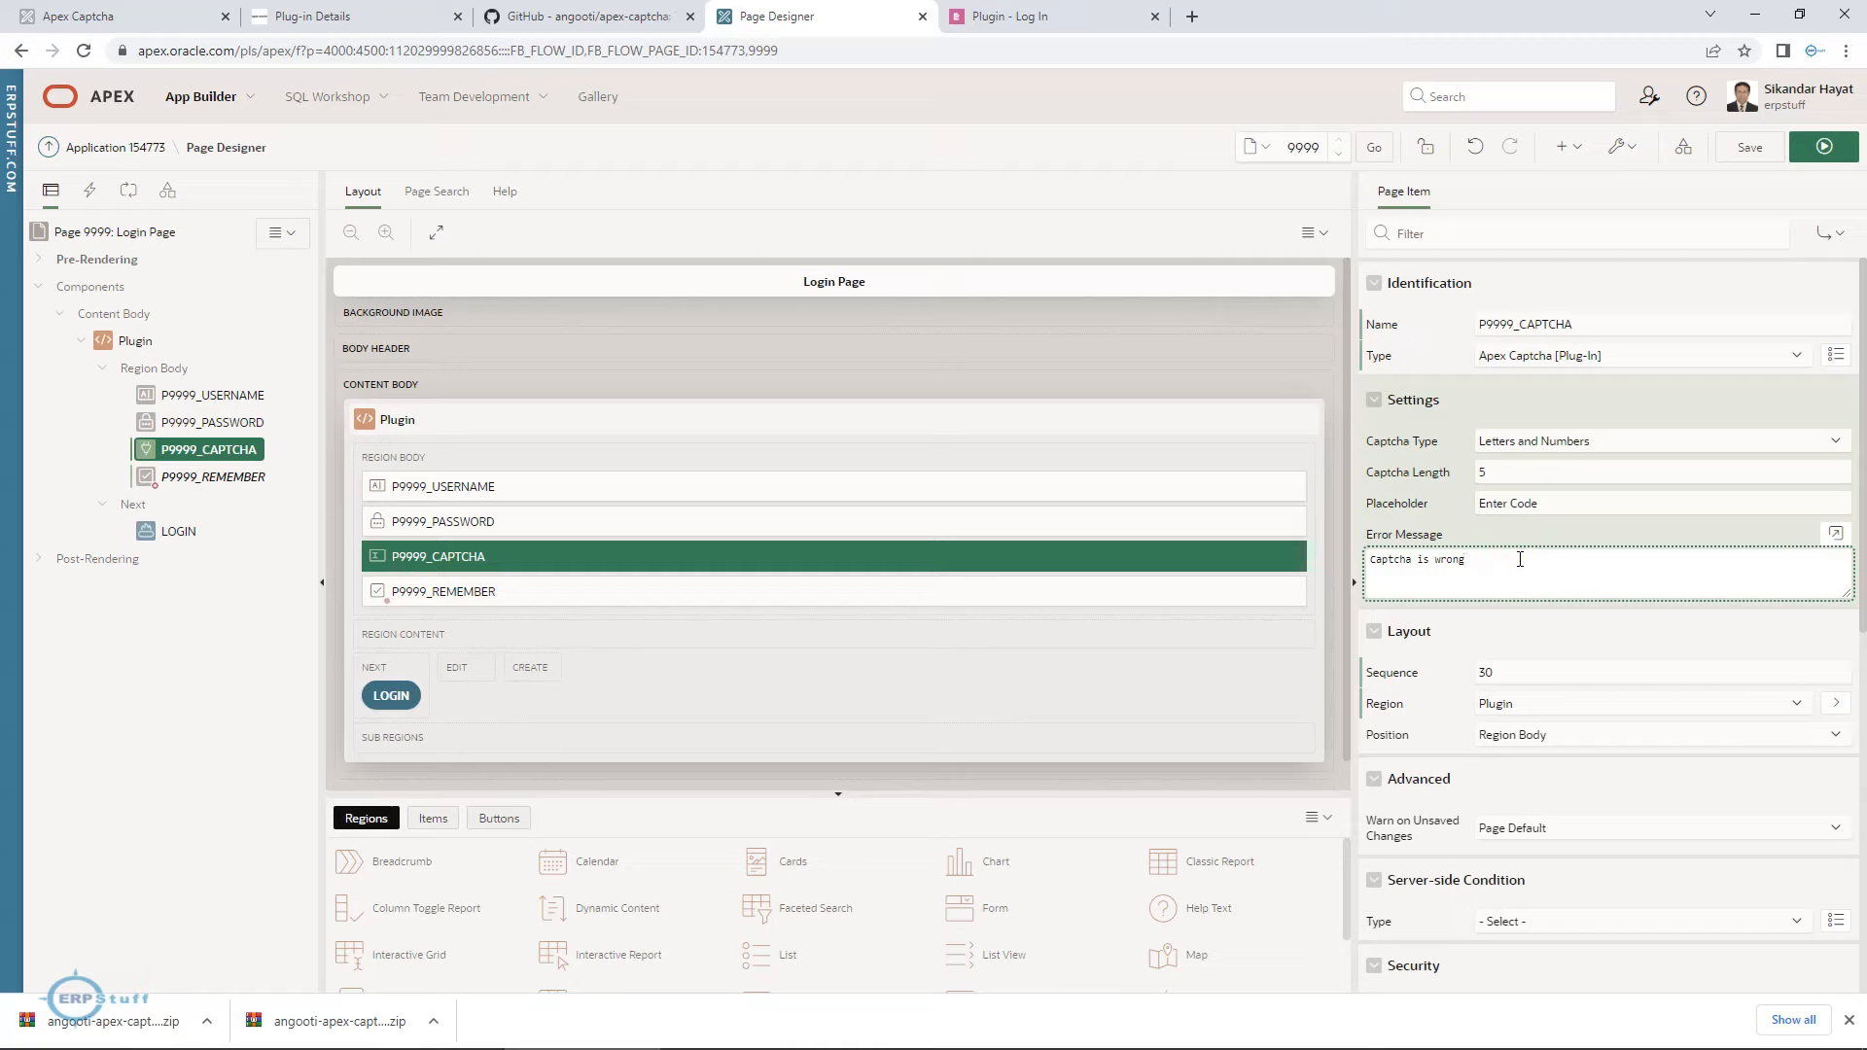
left_click(1751, 146)
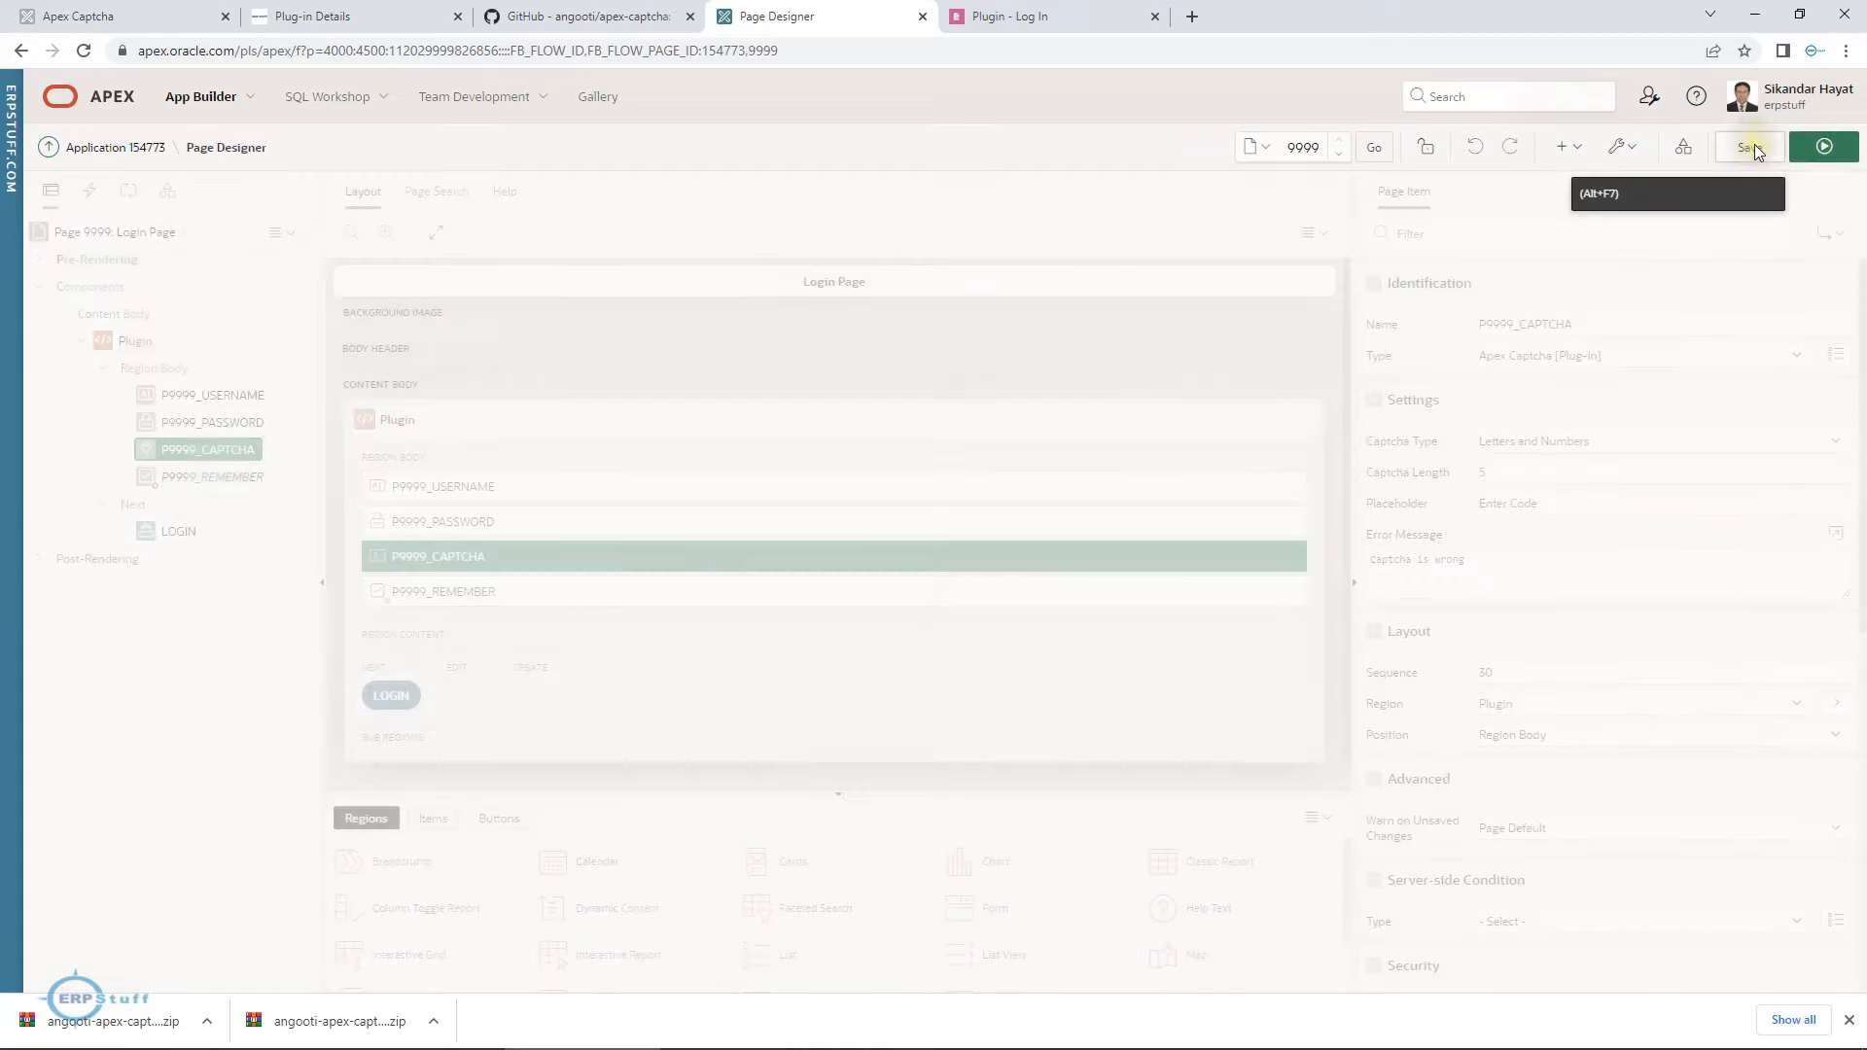
left_click(1822, 146)
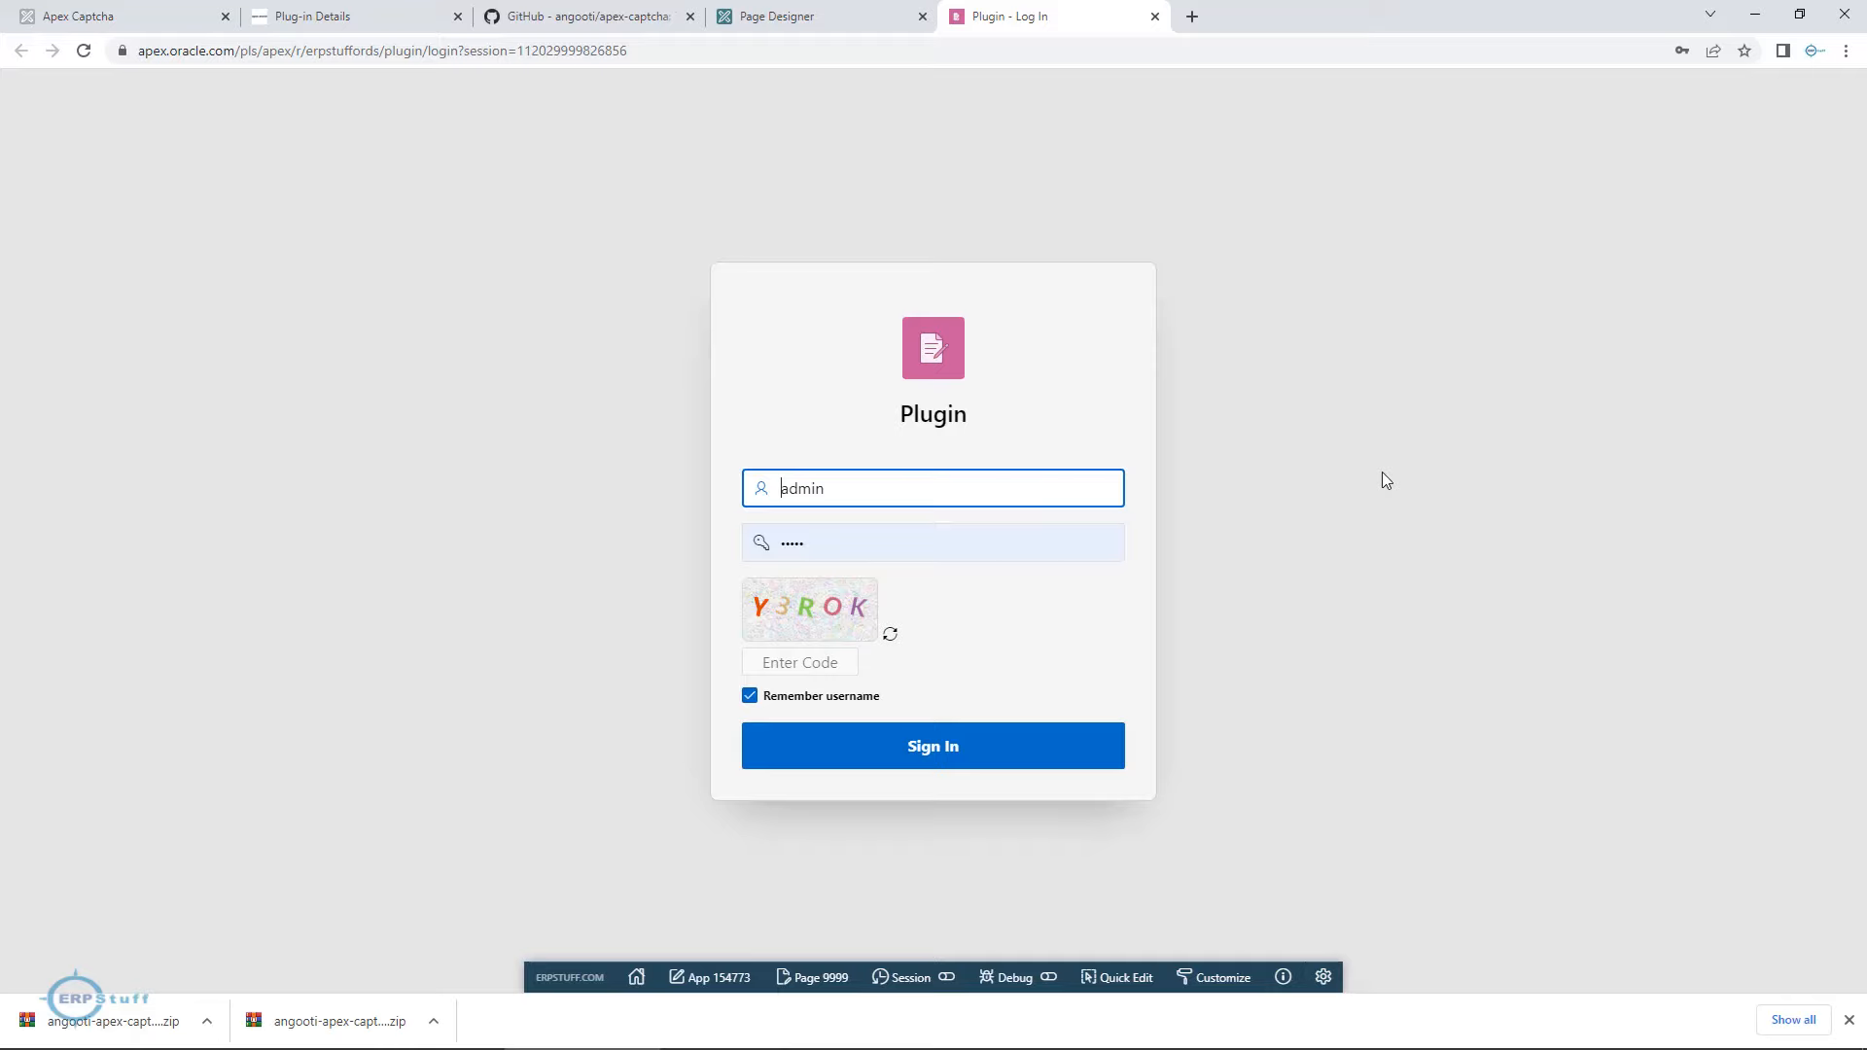
Try to sign in to the Plugin application with the saved account's username and password and a captcha code whose last character is wrong.
left_click(937, 485)
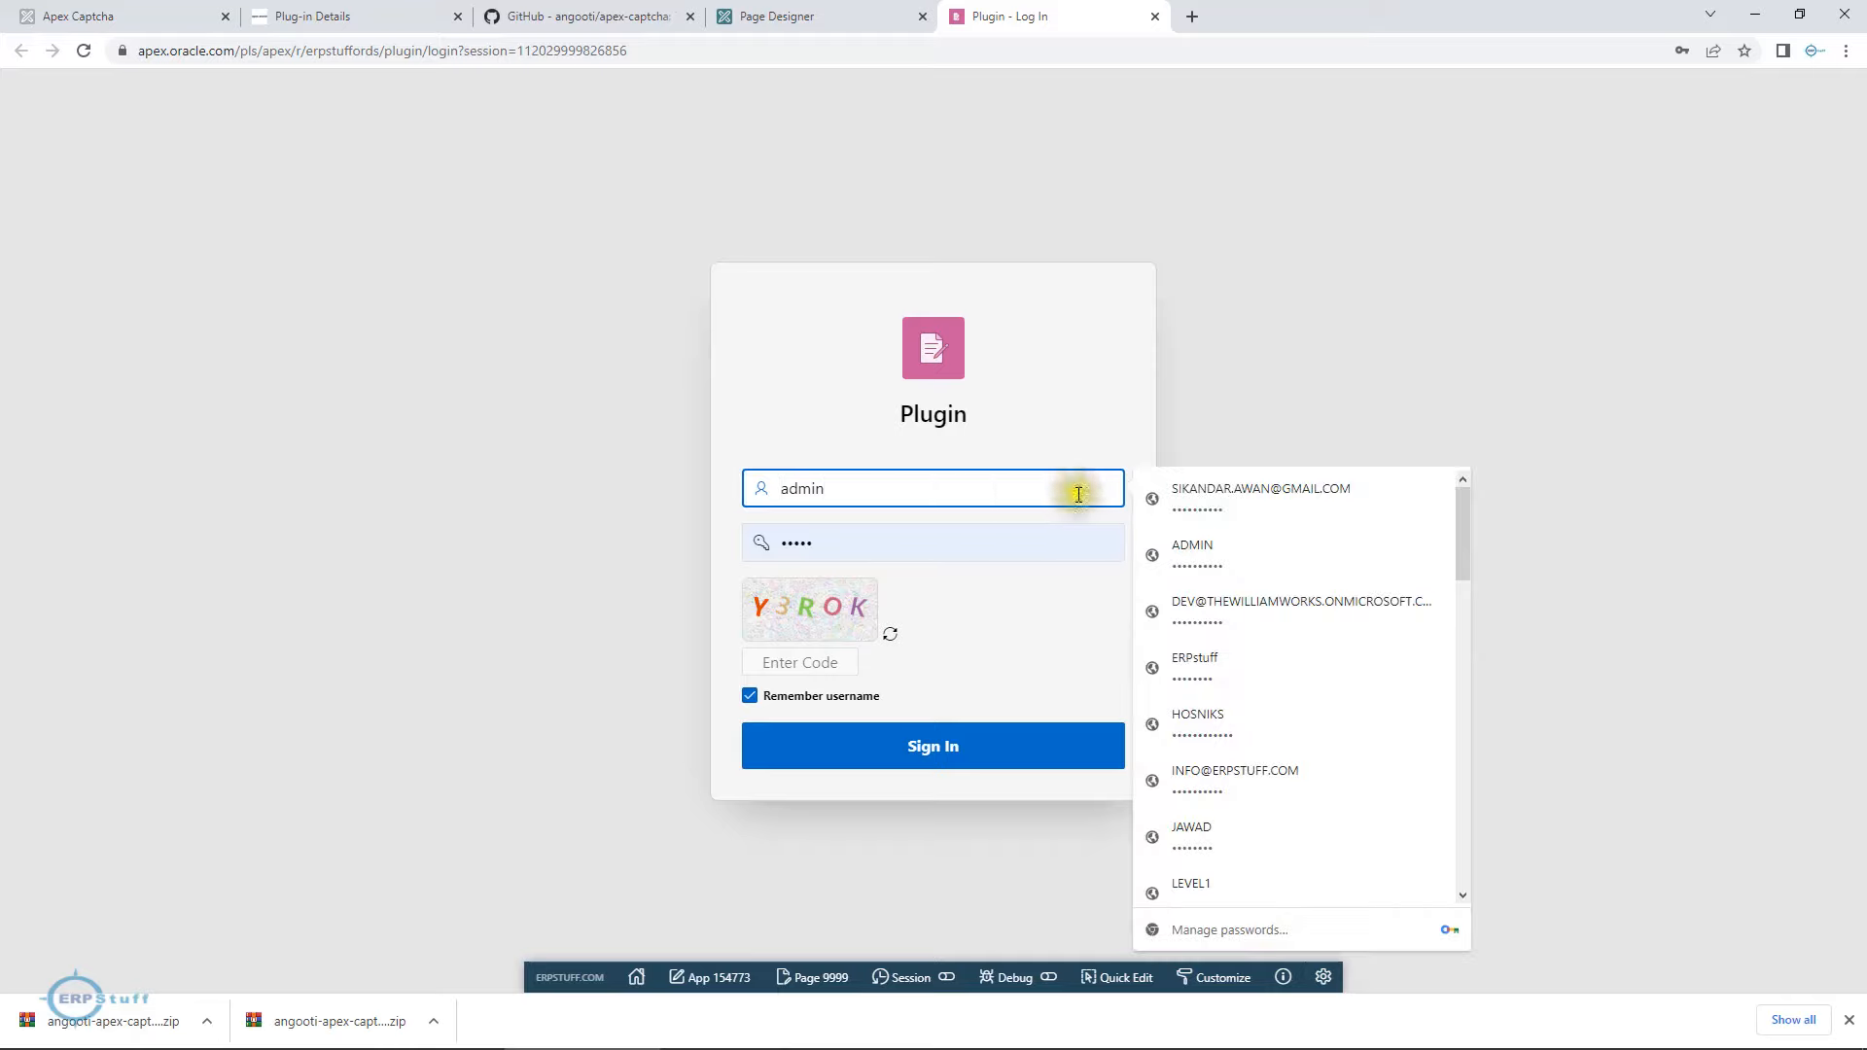
left_click(1299, 492)
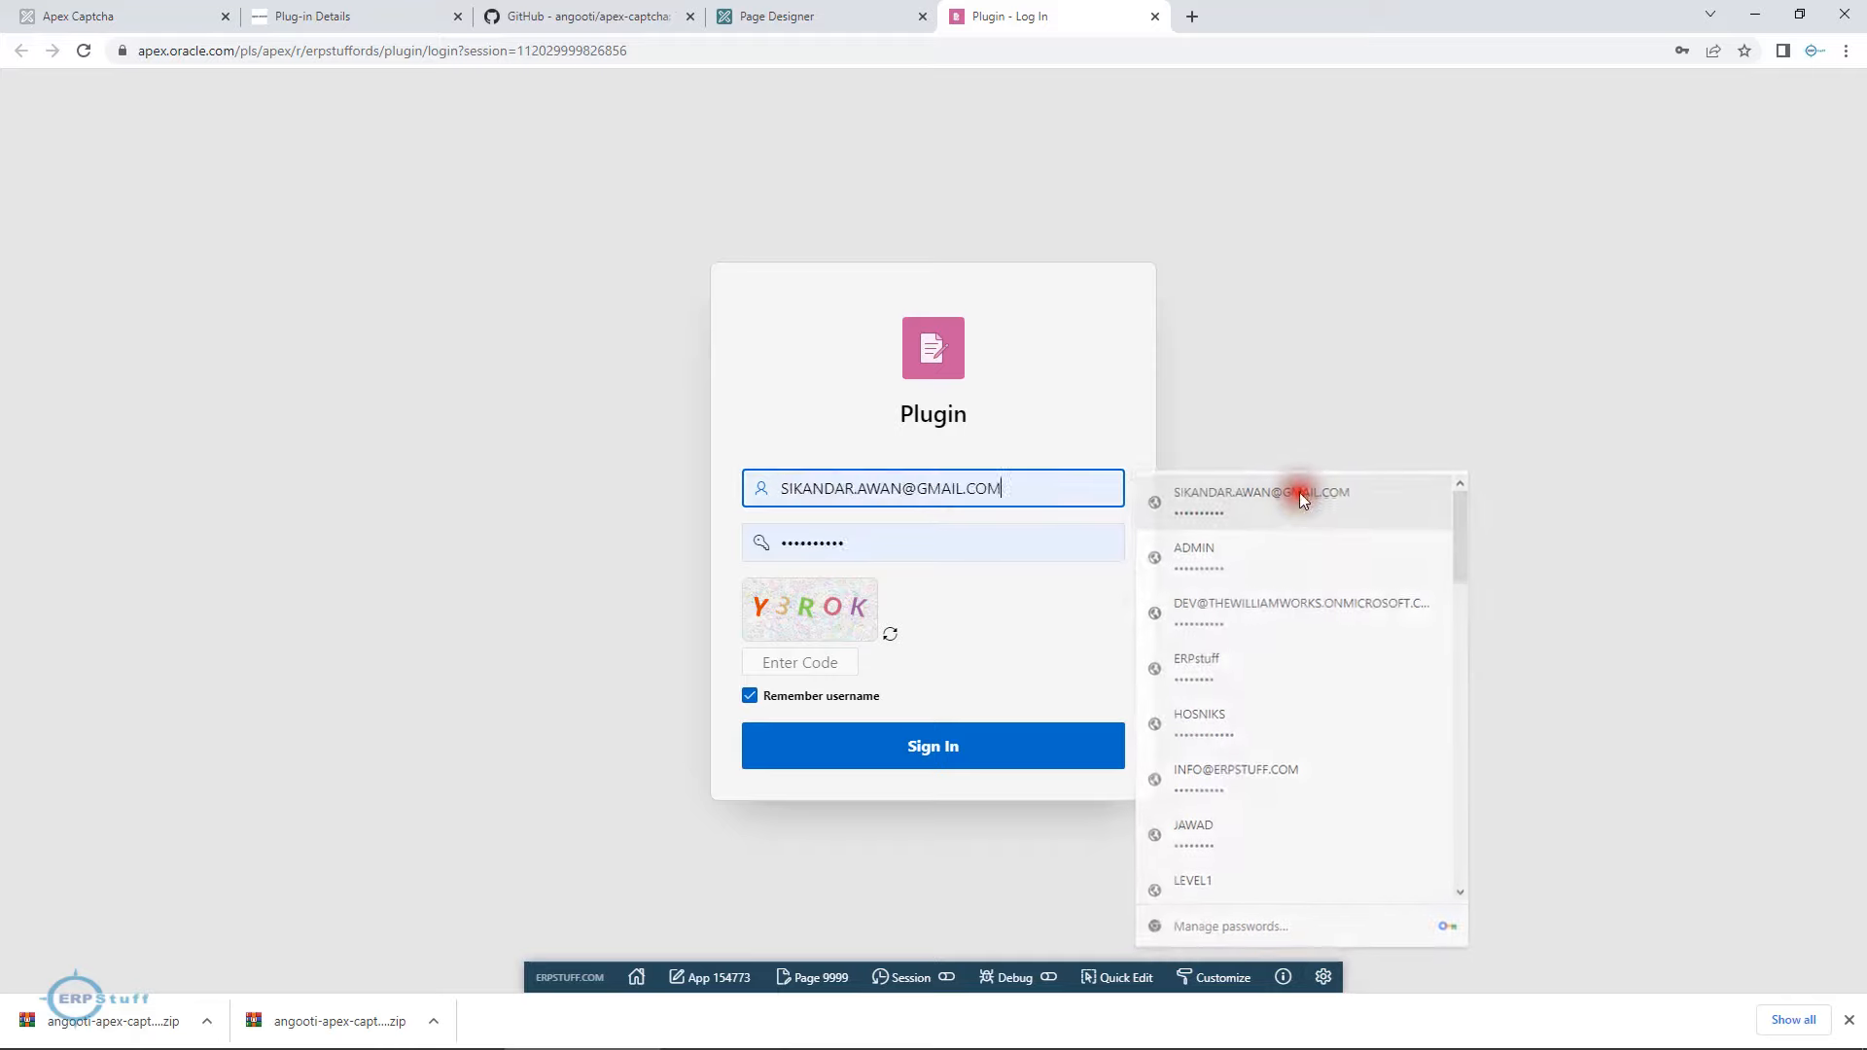
left_click(838, 668)
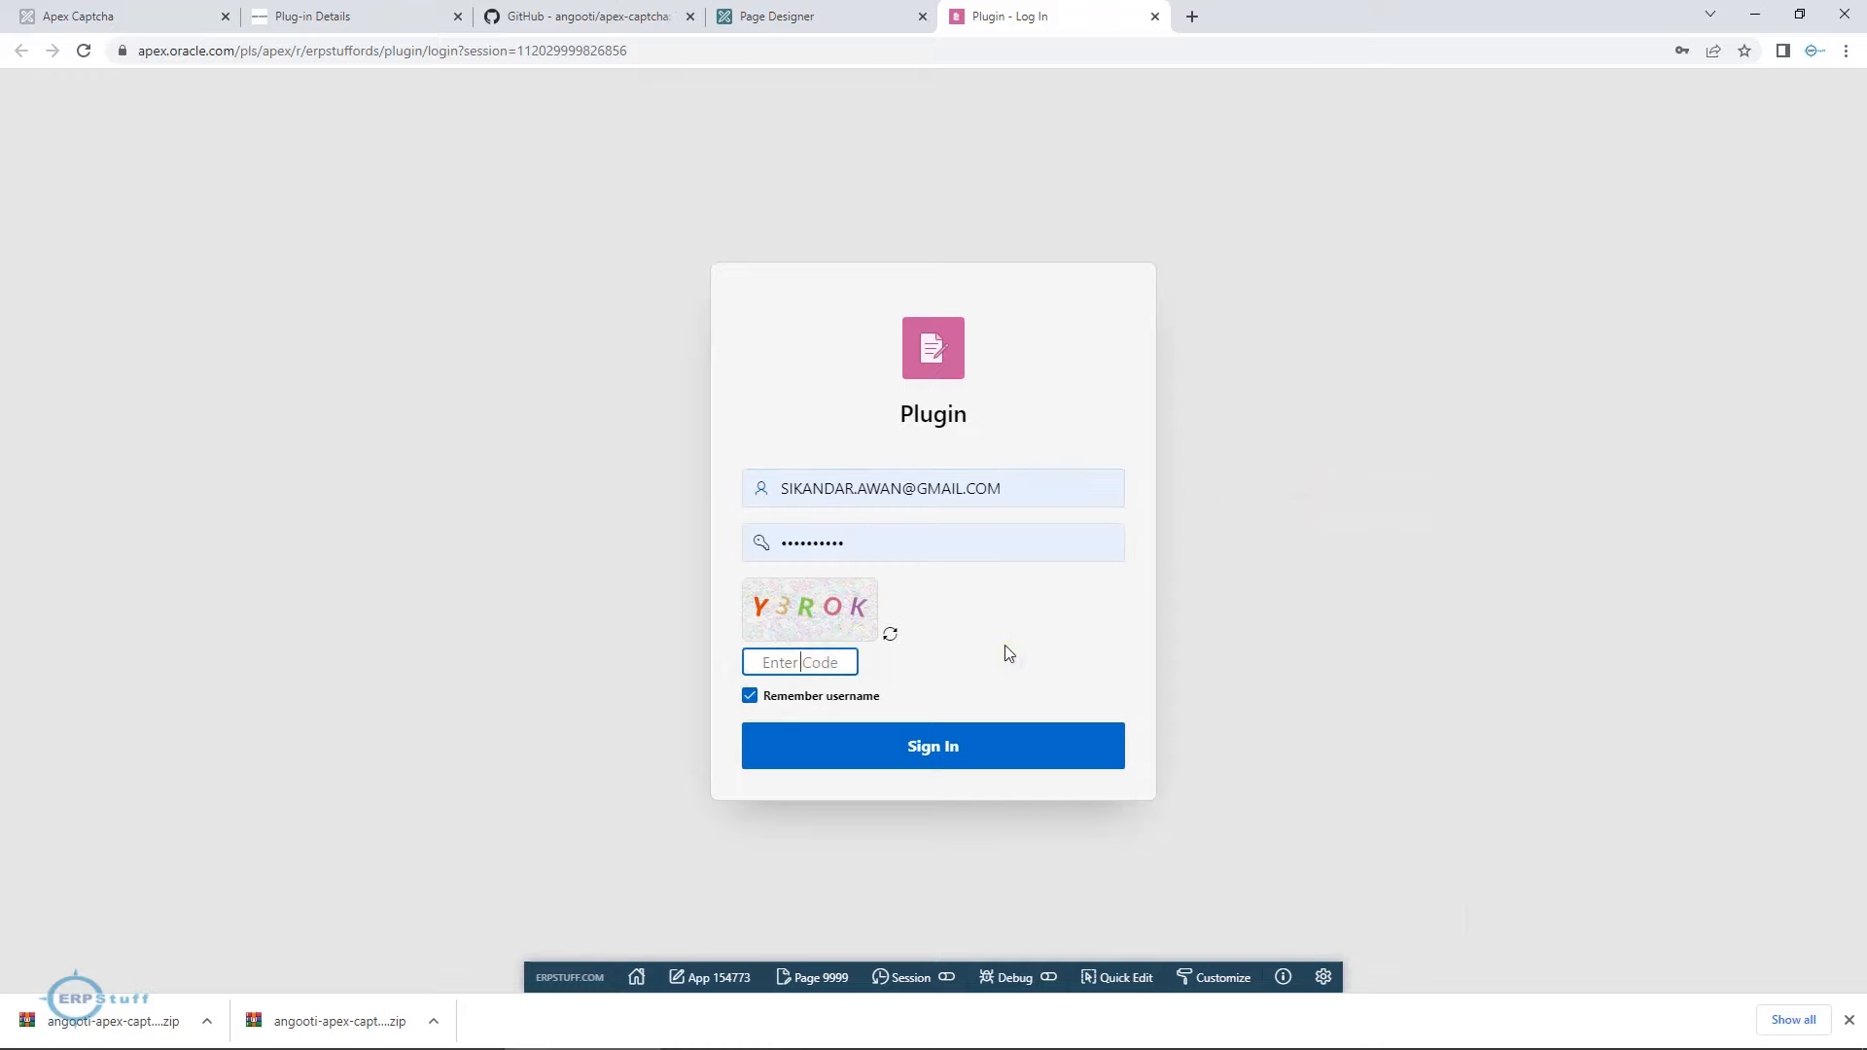
type("Y3RO")
type("R")
left_click(931, 753)
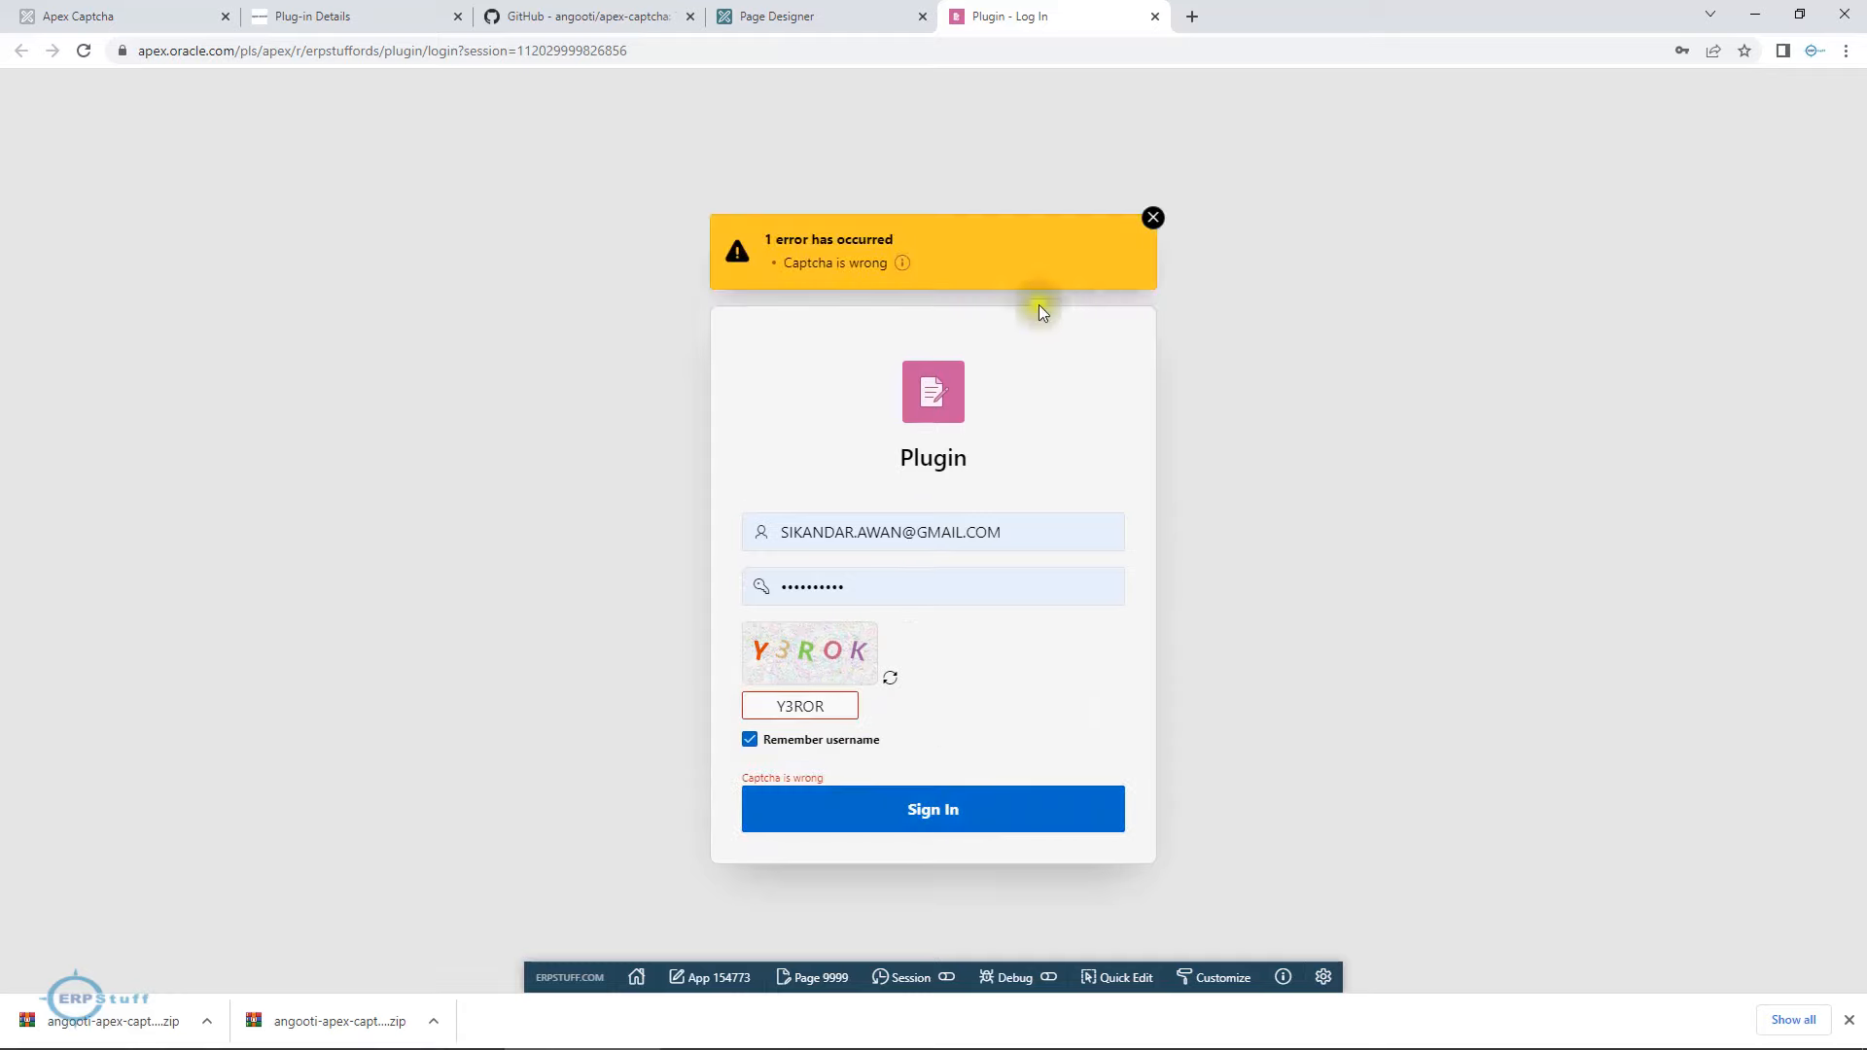
Correct the last character in the captcha code field, clear the field and load a new captcha image.
left_click(837, 705)
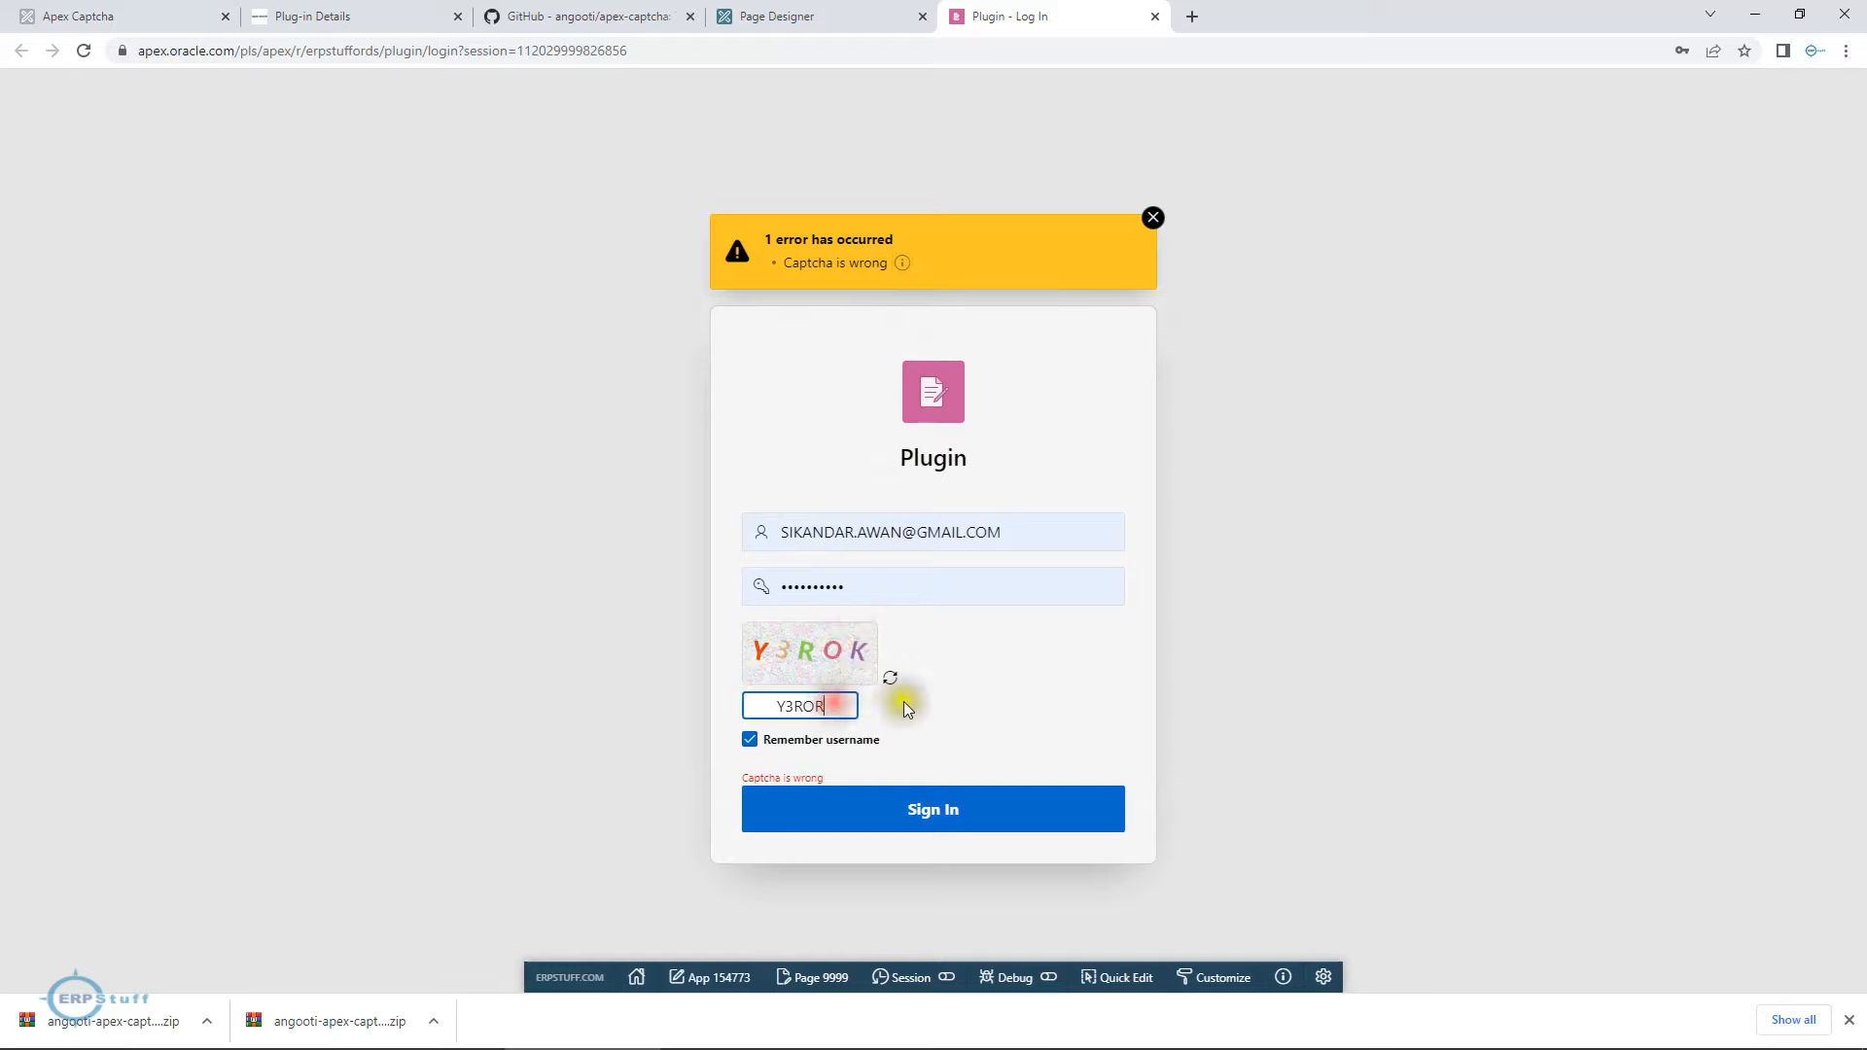
key("BackSpace")
type("K")
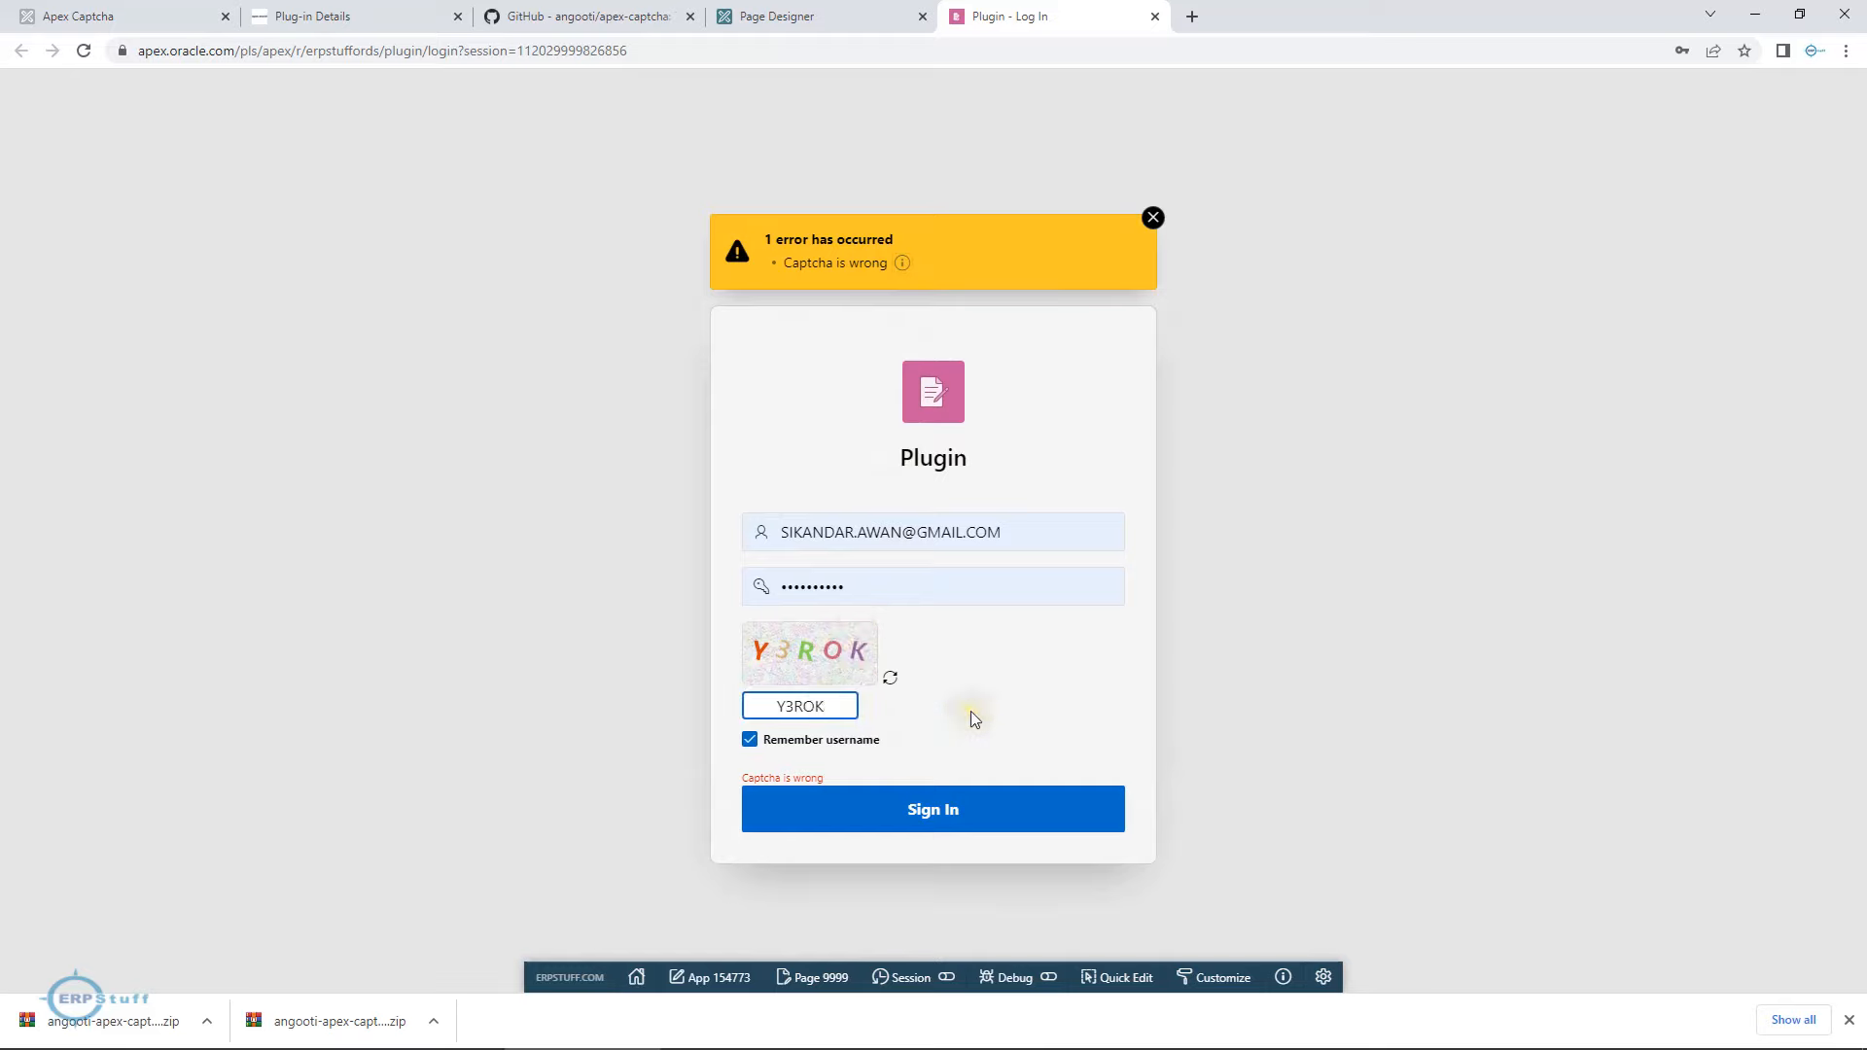
left_click_drag(851, 700, 759, 702)
key("BackSpace")
left_click(890, 678)
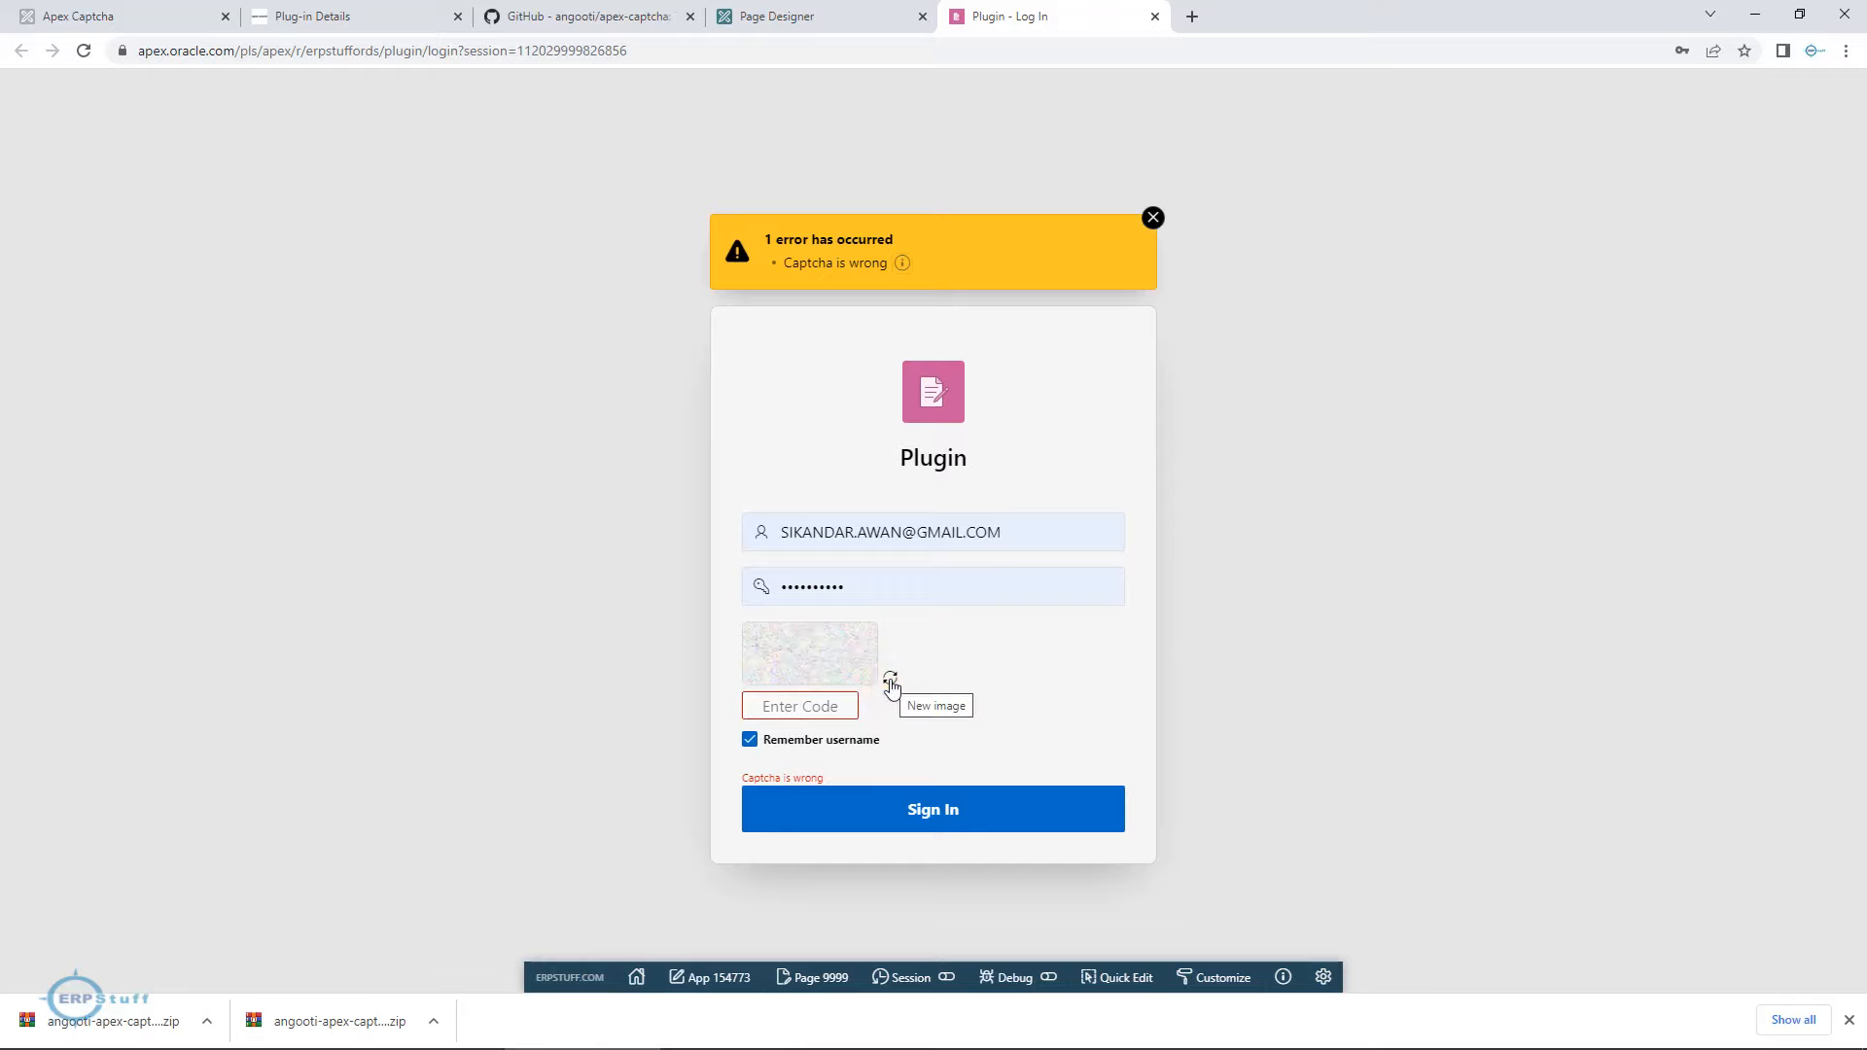
Enter the captcha code exactly as the new image shows it and sign in to the Plugin application.
left_click(802, 706)
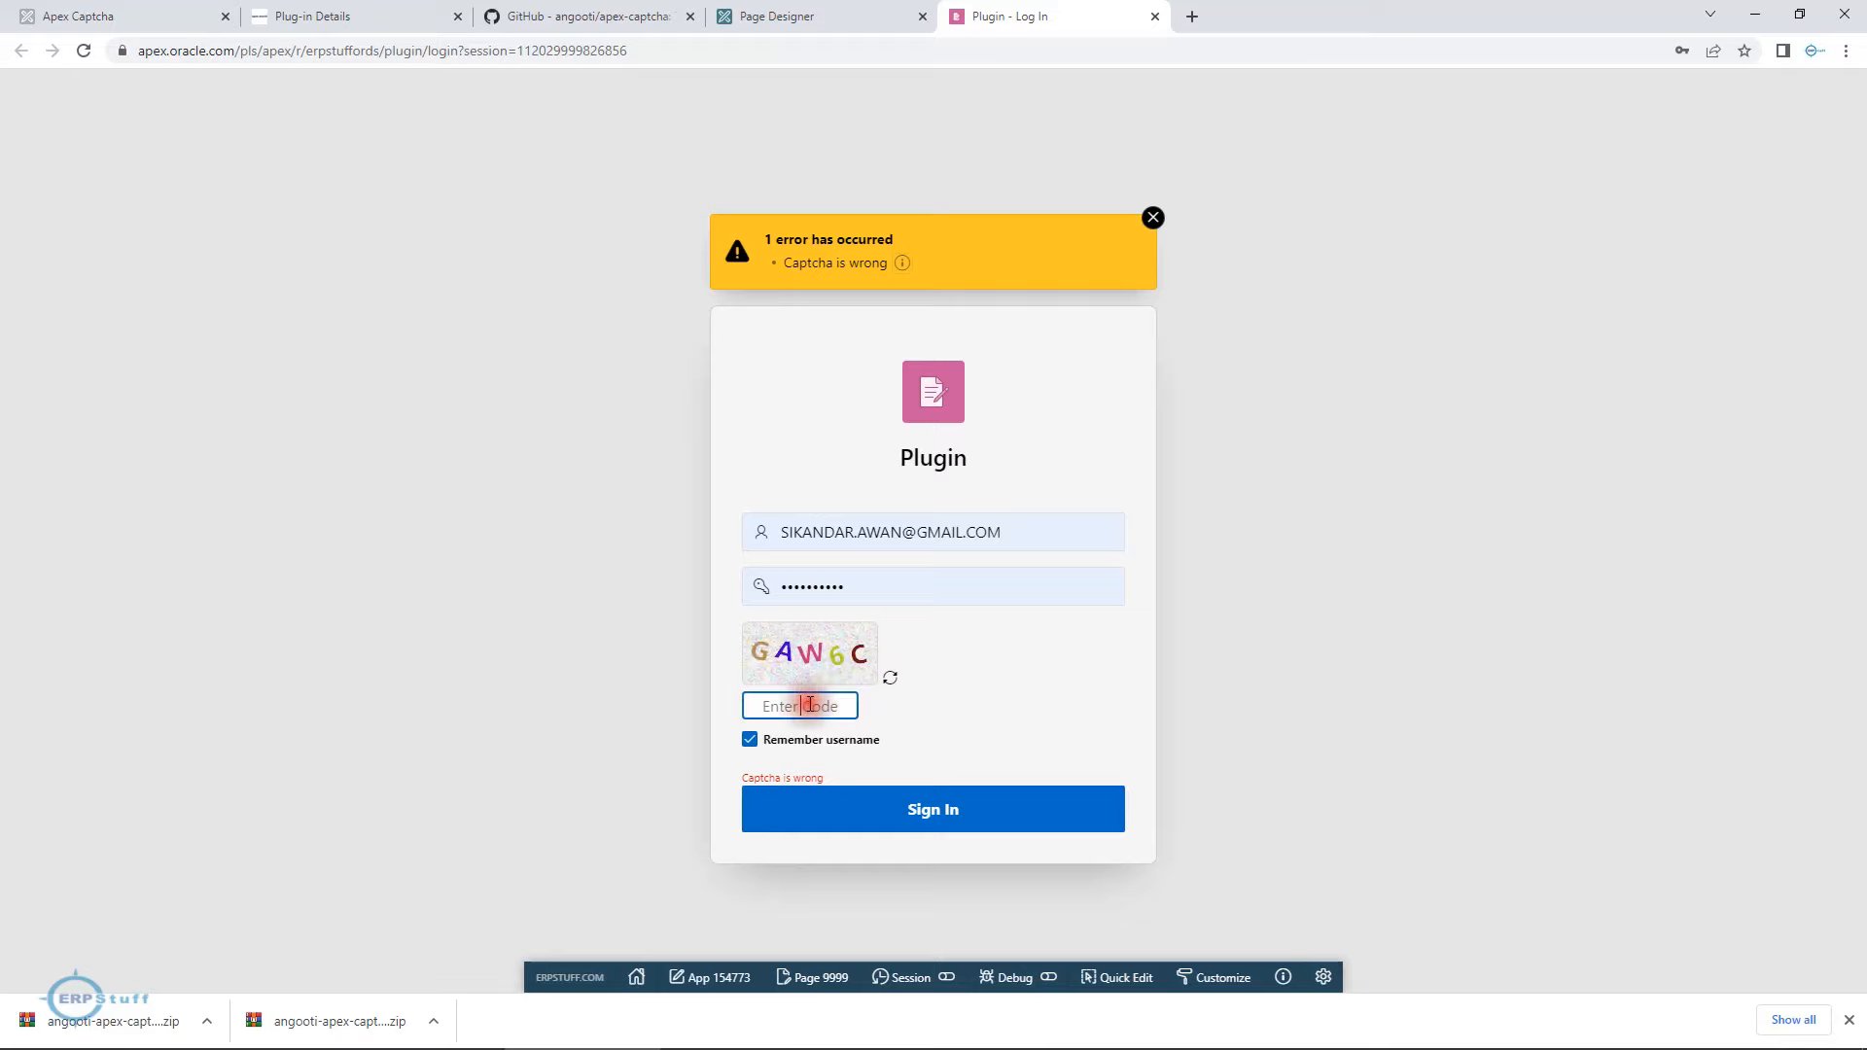
type("GAW")
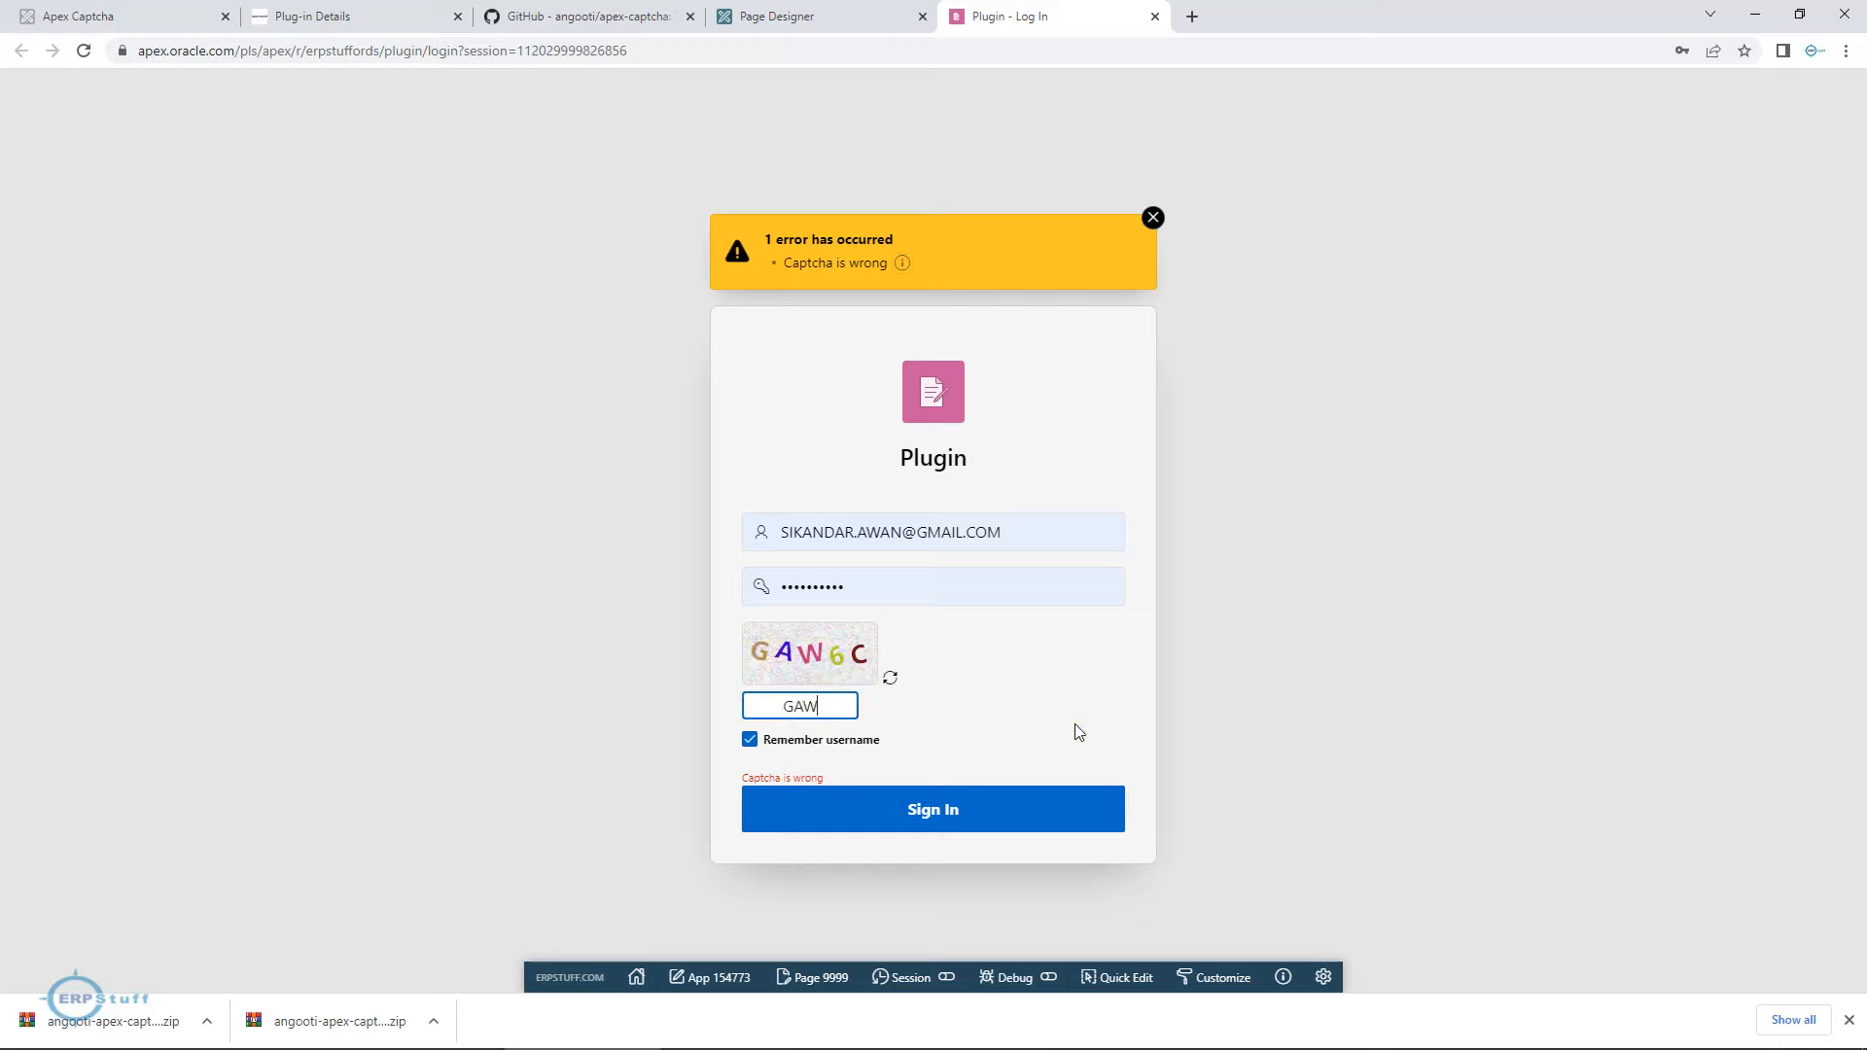
type("6C")
left_click(955, 809)
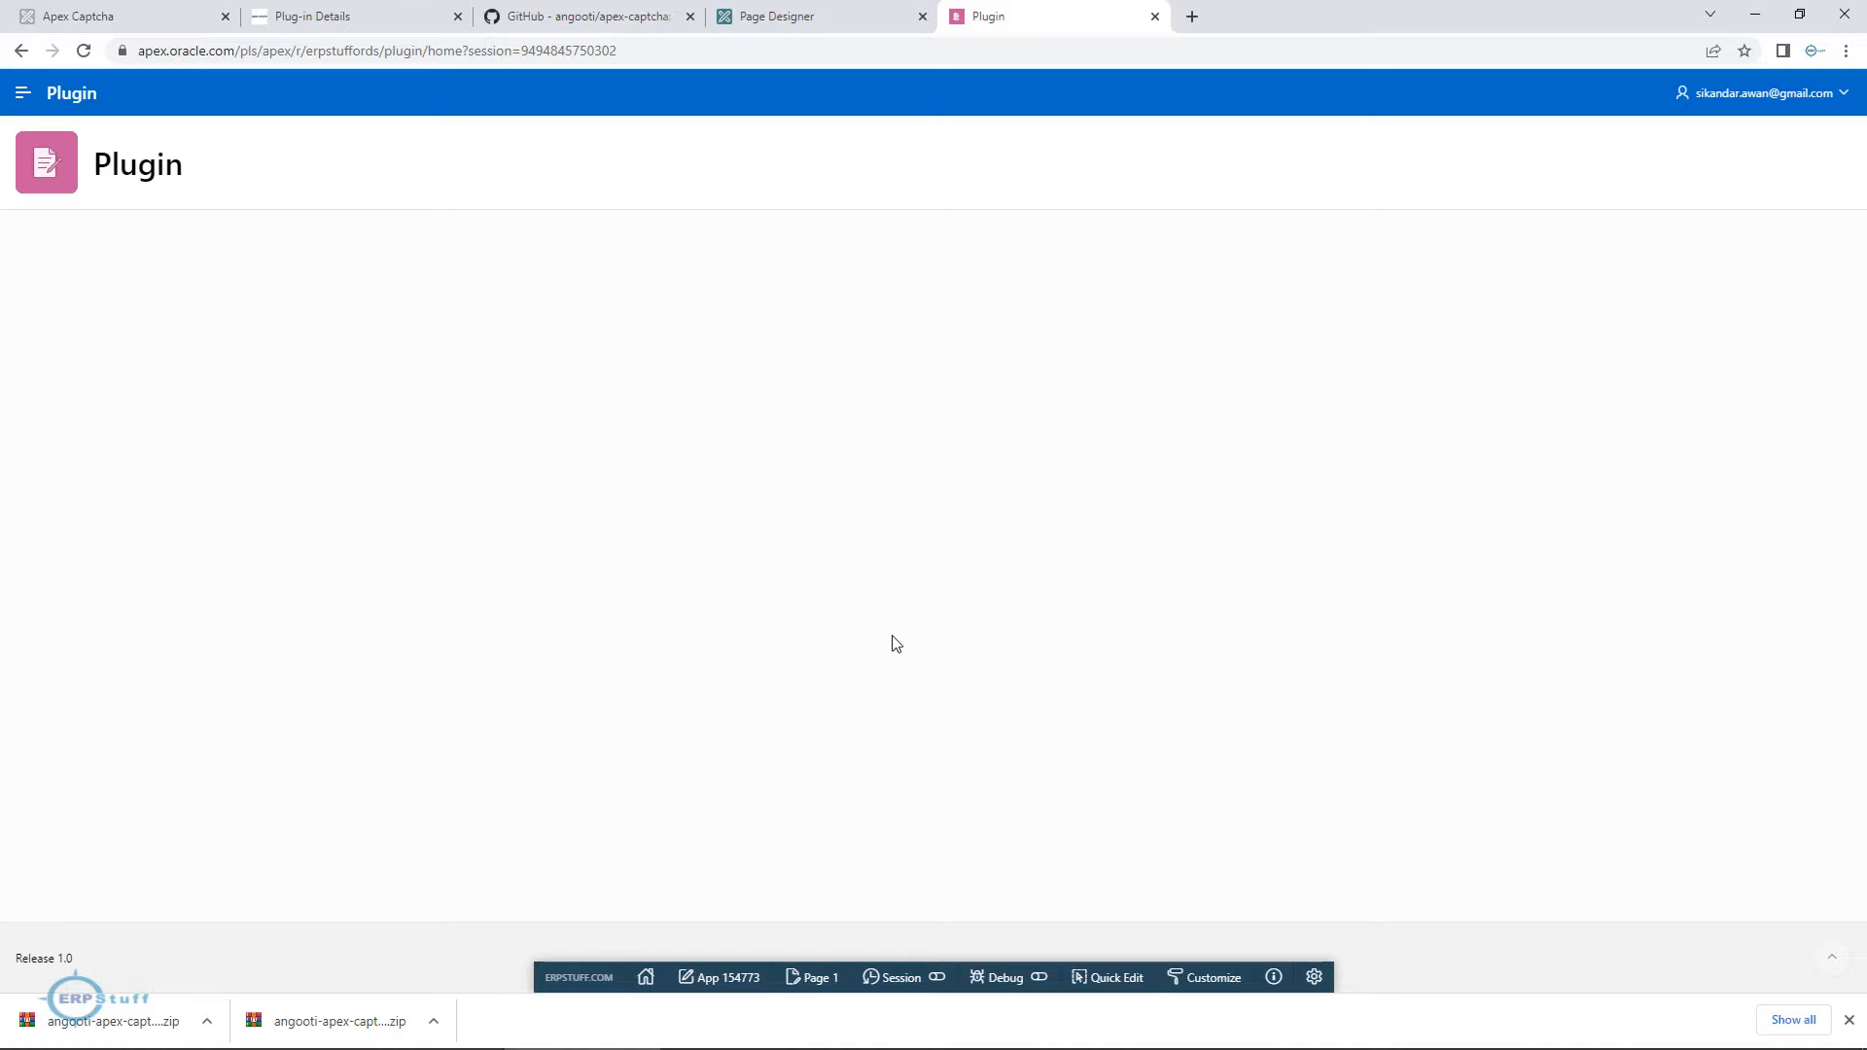
Sign out of the running Plugin application and return to the Page Designer for page 9999.
left_click(800, 18)
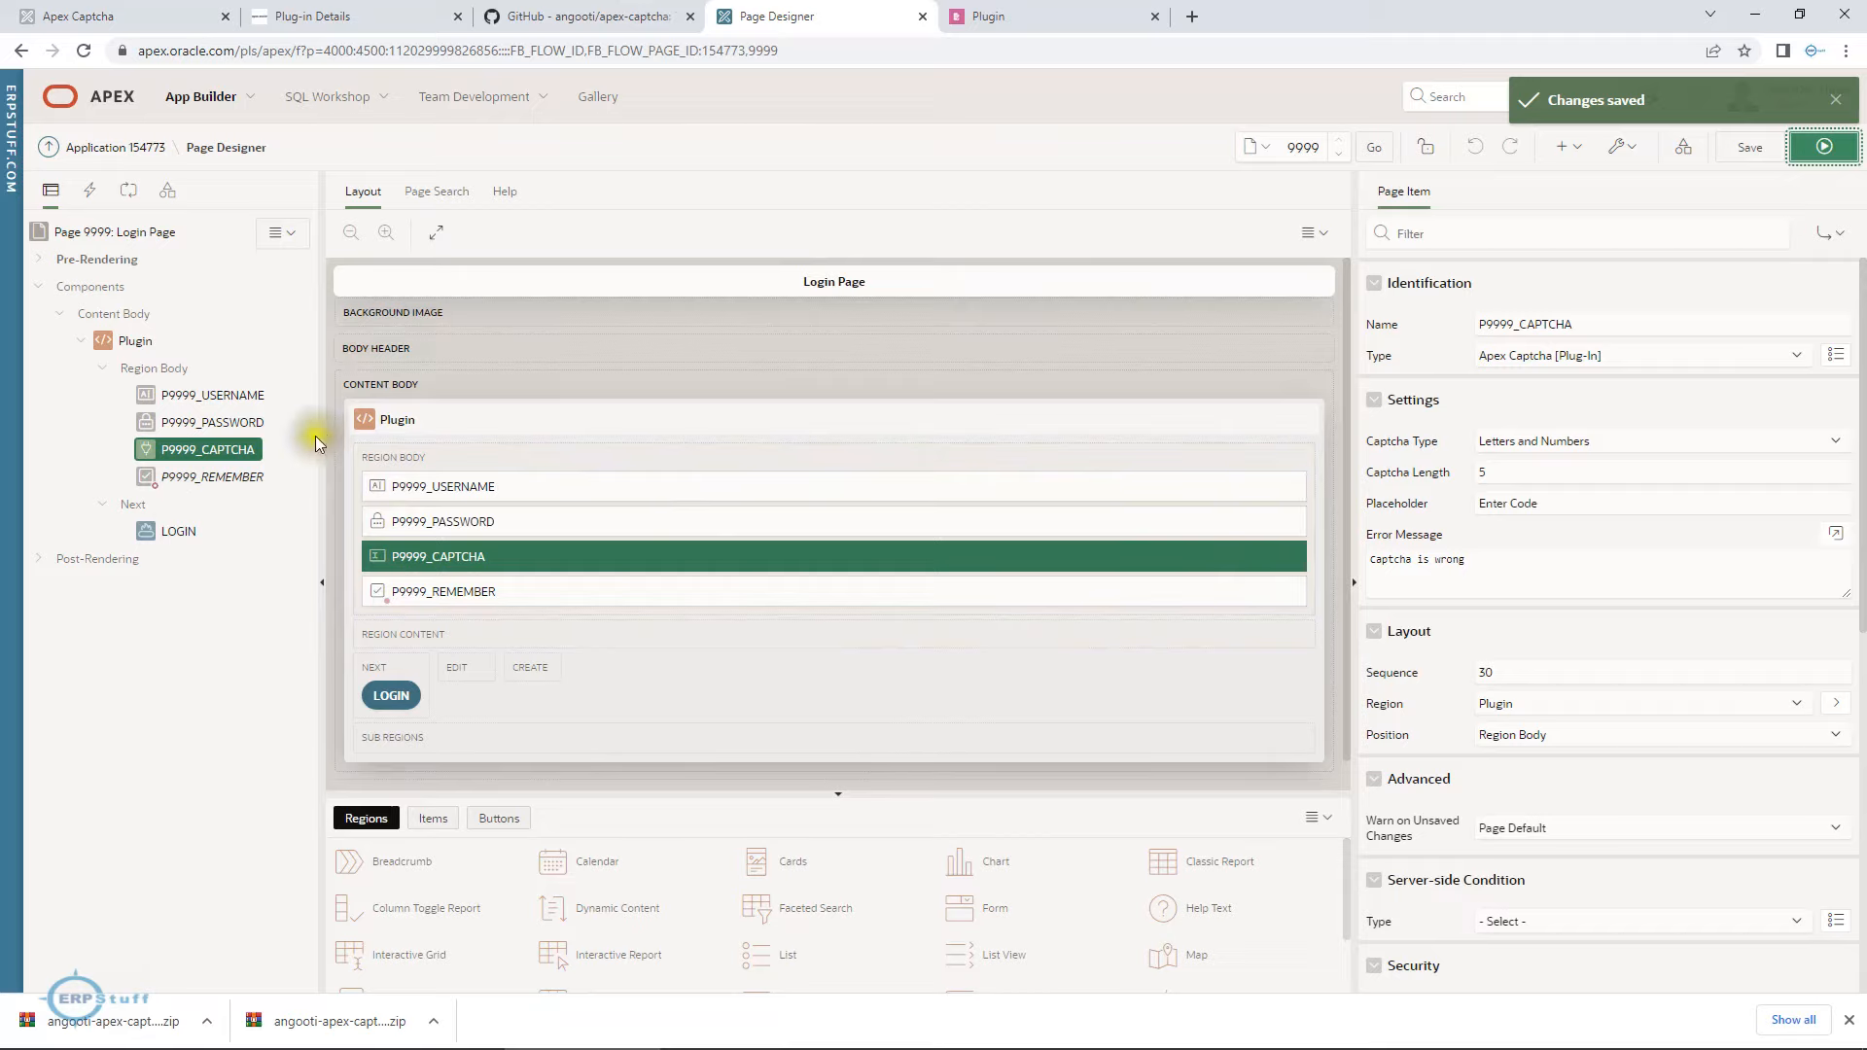
left_click(1056, 21)
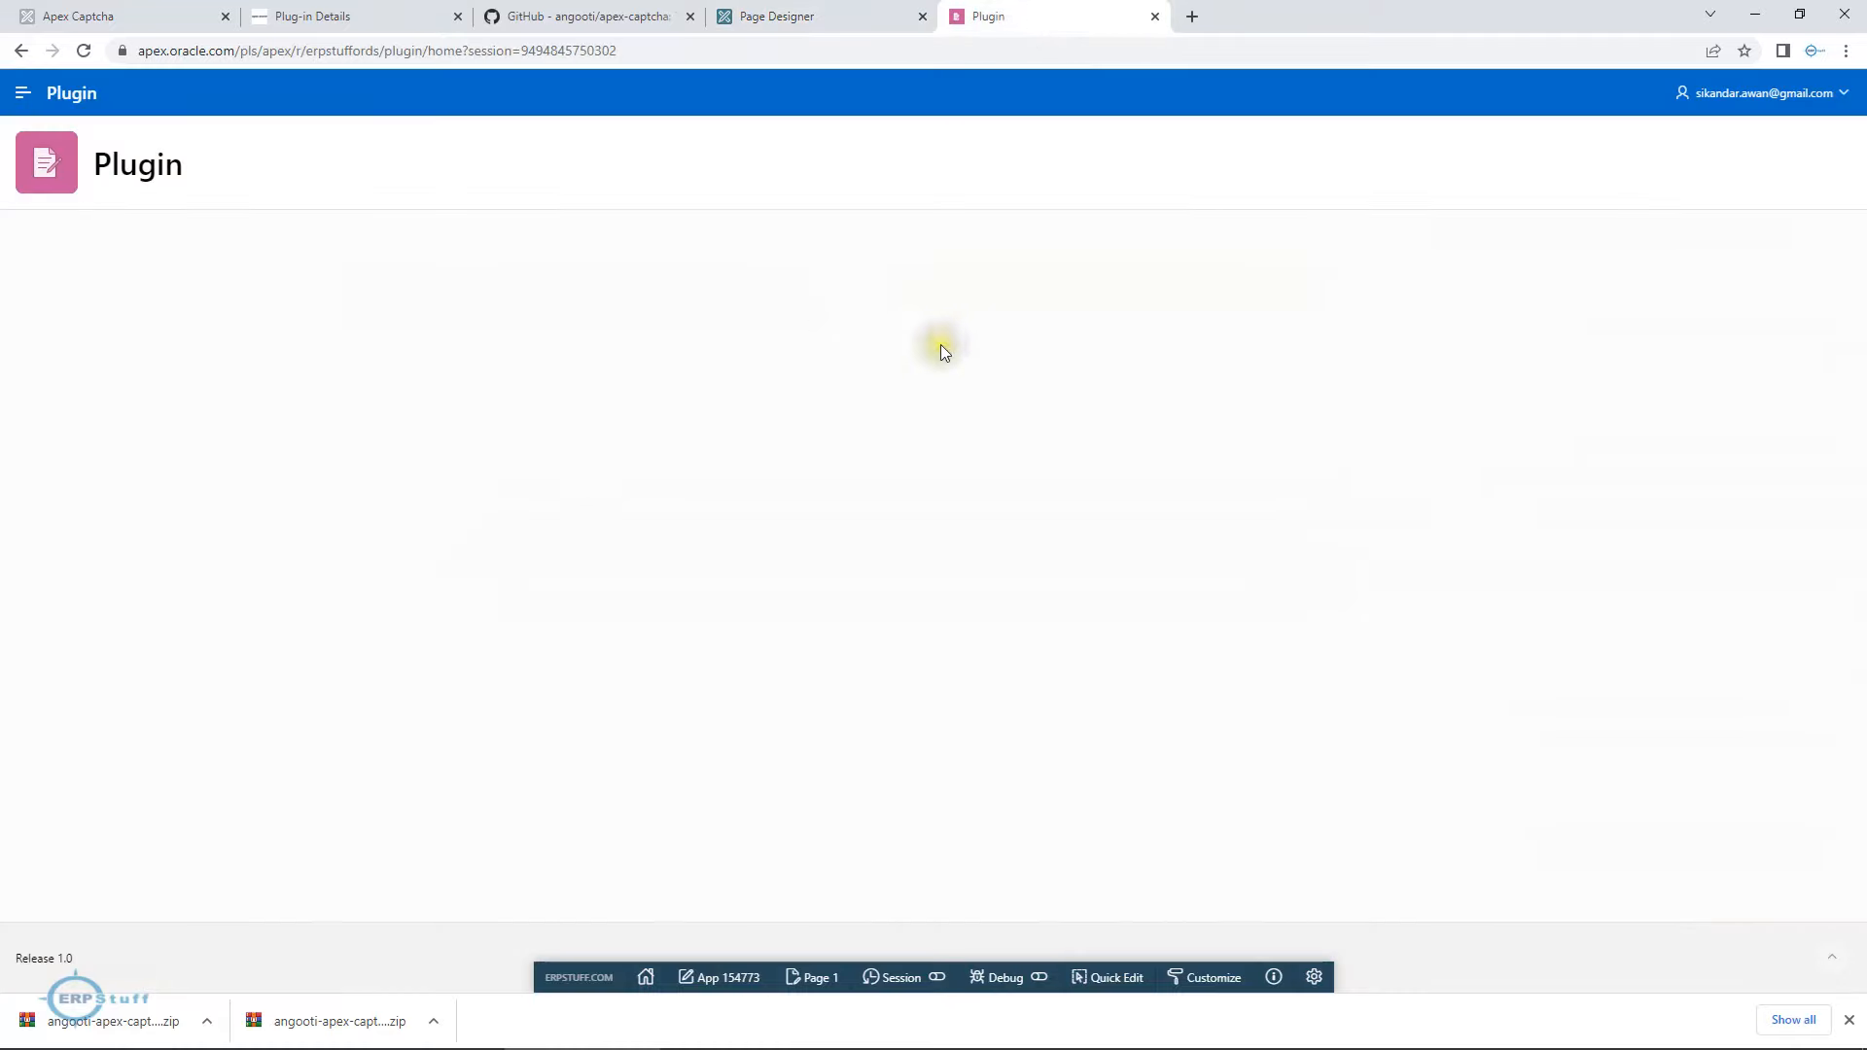
left_click(1838, 93)
left_click(1737, 136)
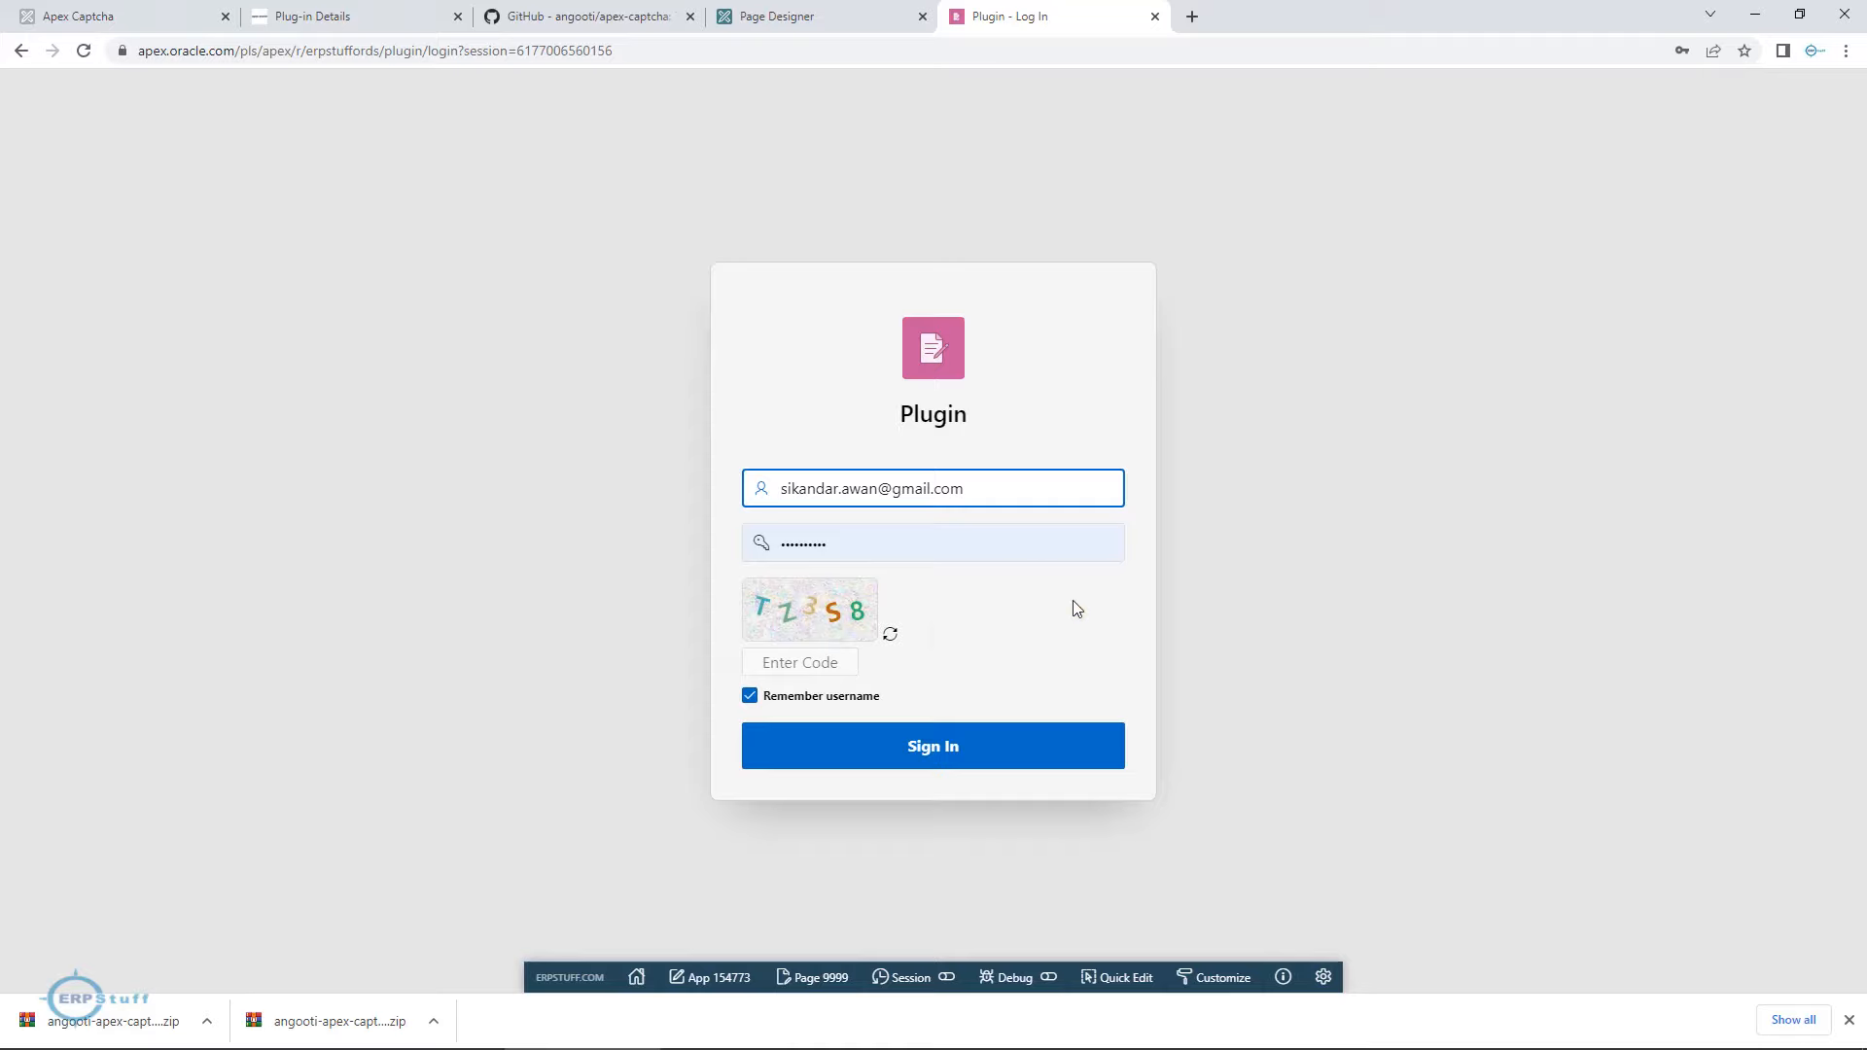
left_click(812, 24)
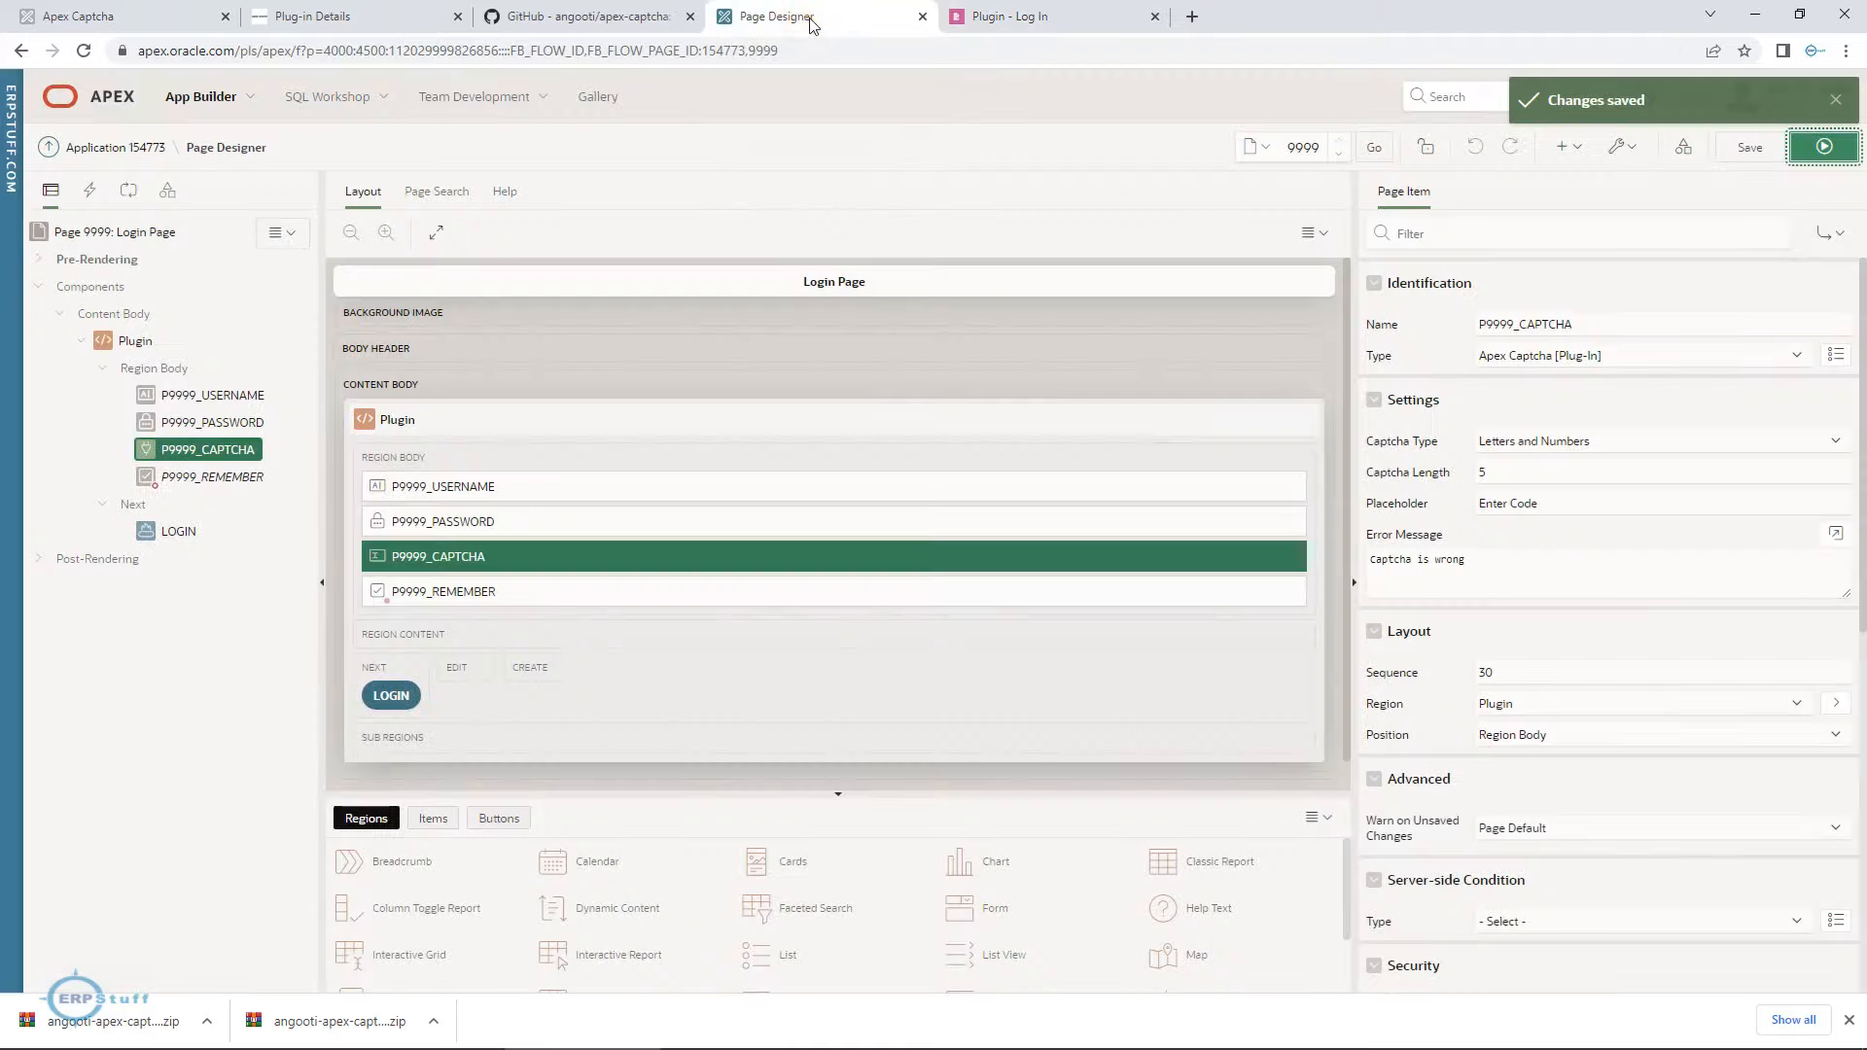